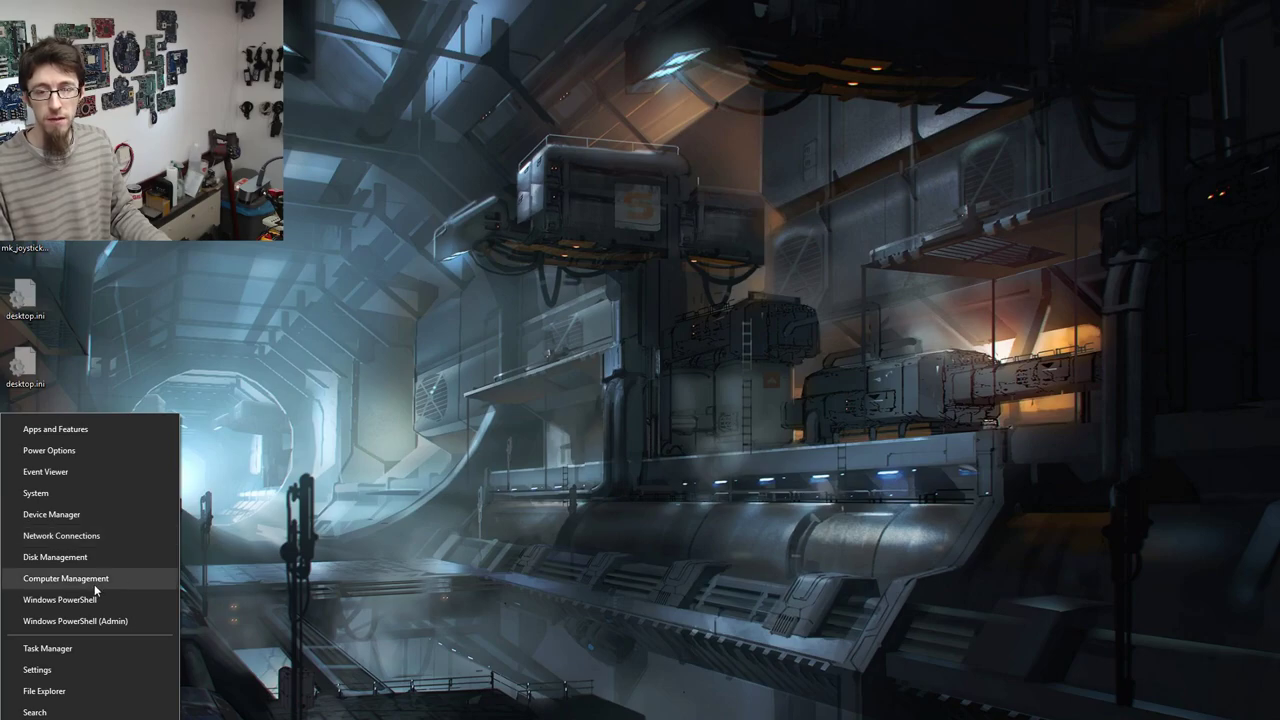
# Step: Open Disk Management in Computer Management and enlarge and reposition its window so all disks and volumes fit
pyautogui.click(118, 578)
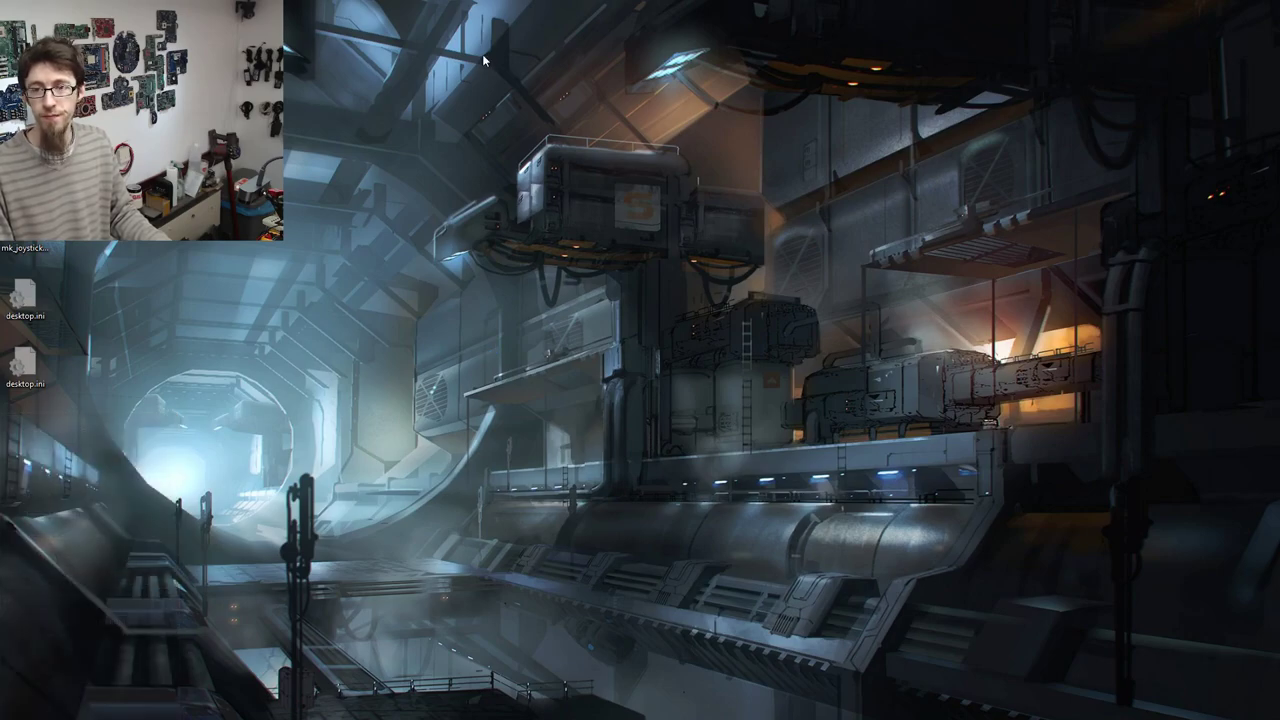
pyautogui.moveTo(500, 40); pyautogui.dragTo(887, 80)
pyautogui.click(482, 240)
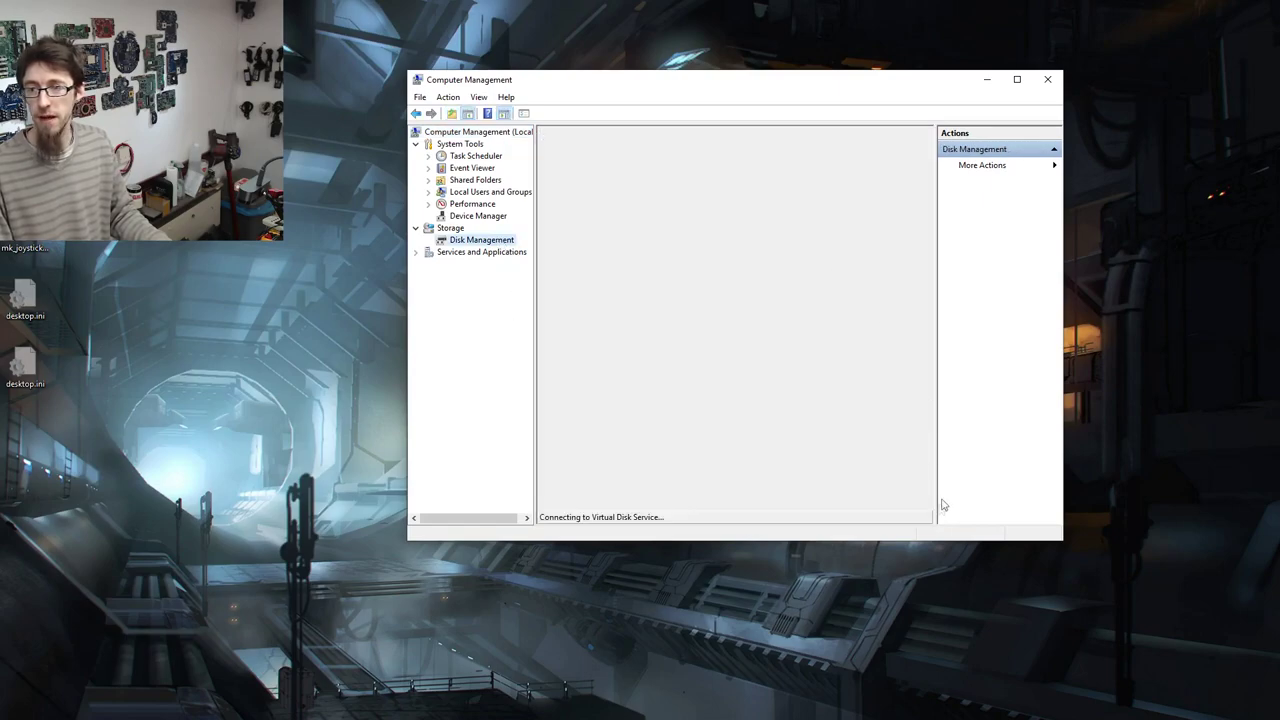
pyautogui.moveTo(1063, 538); pyautogui.dragTo(1277, 718)
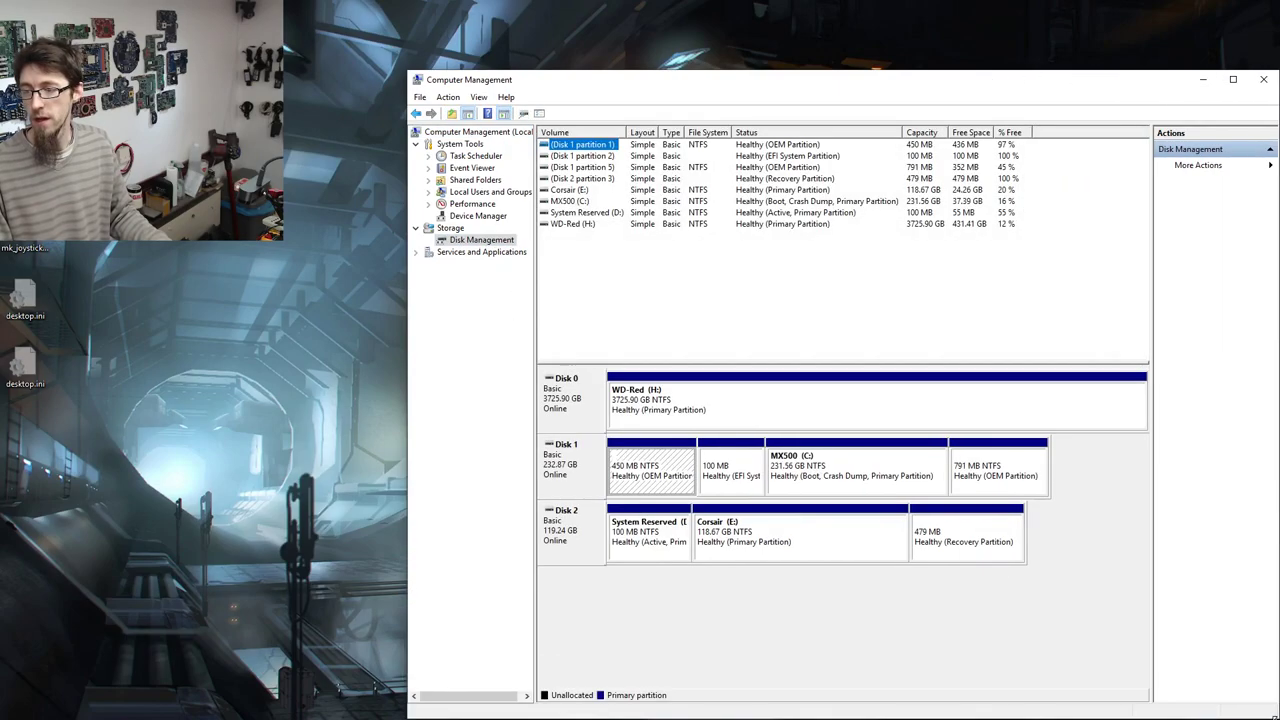
pyautogui.moveTo(943, 86); pyautogui.dragTo(870, 54)
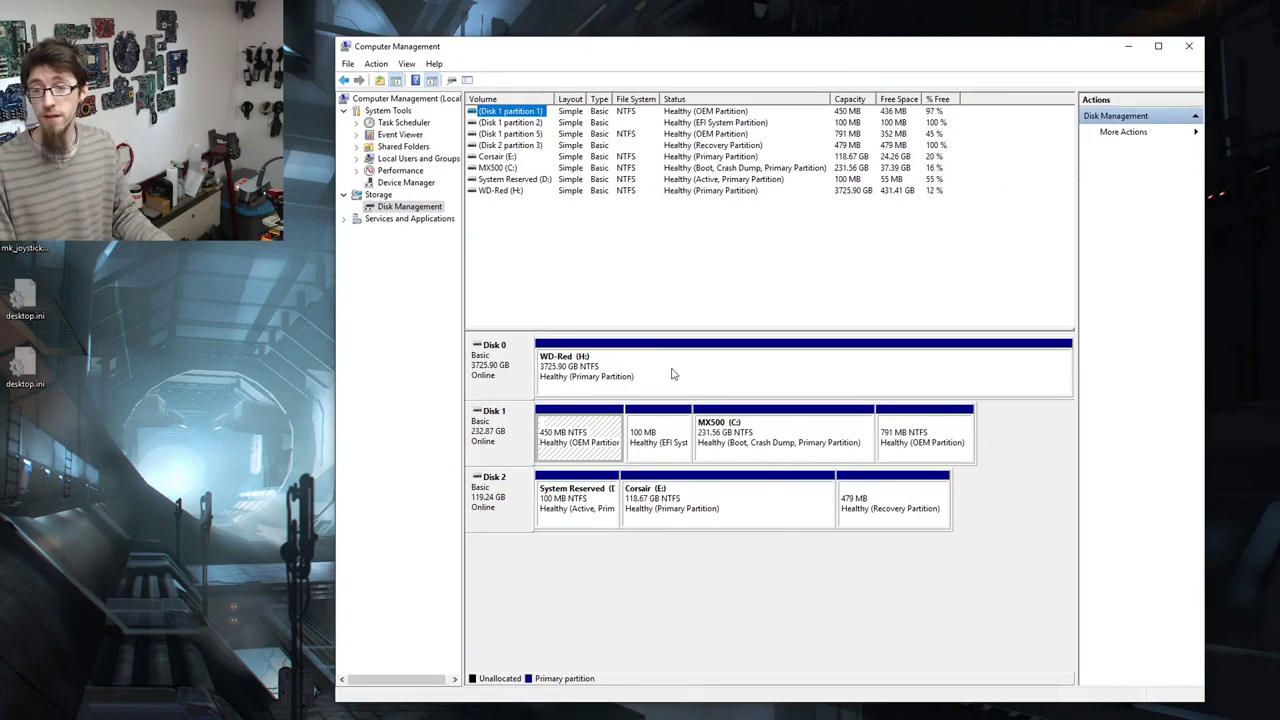
# Step: Examine the partition layouts of Disk 0, Disk 1 and Disk 2, focusing on Disk 2's System Reserved, Corsair (E:) and recovery partitions
pyautogui.click(583, 374)
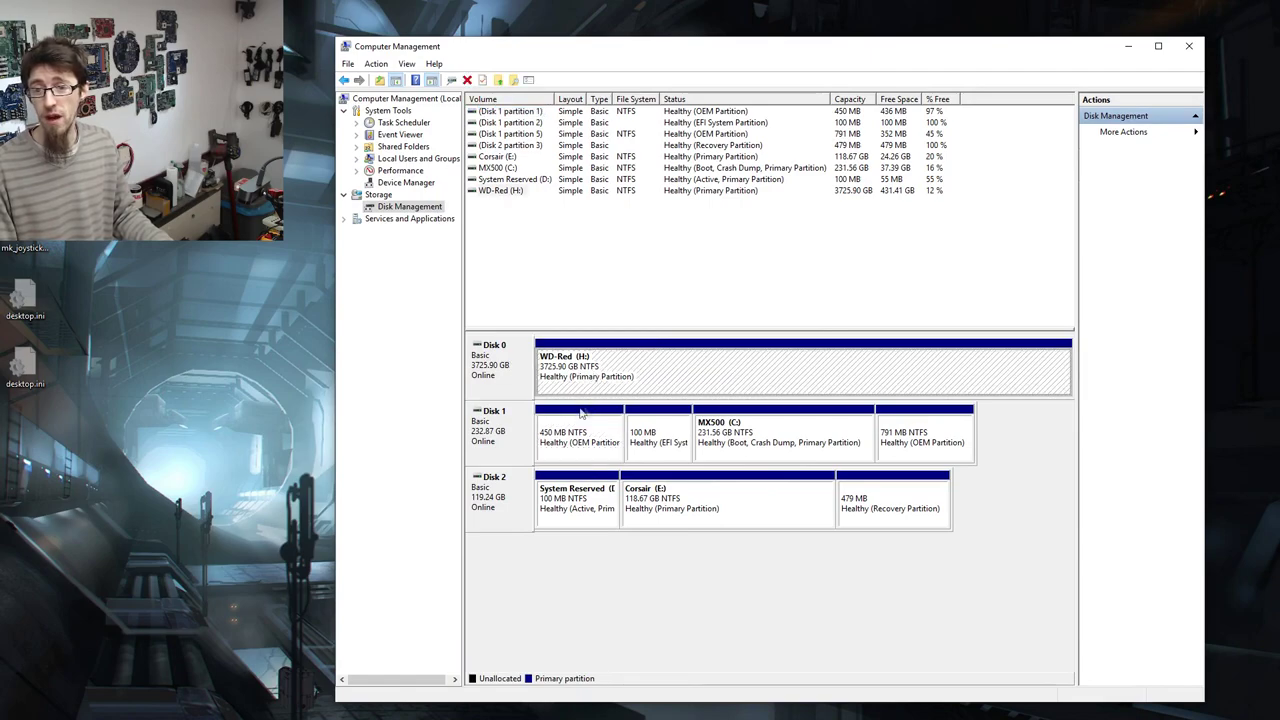
pyautogui.click(505, 435)
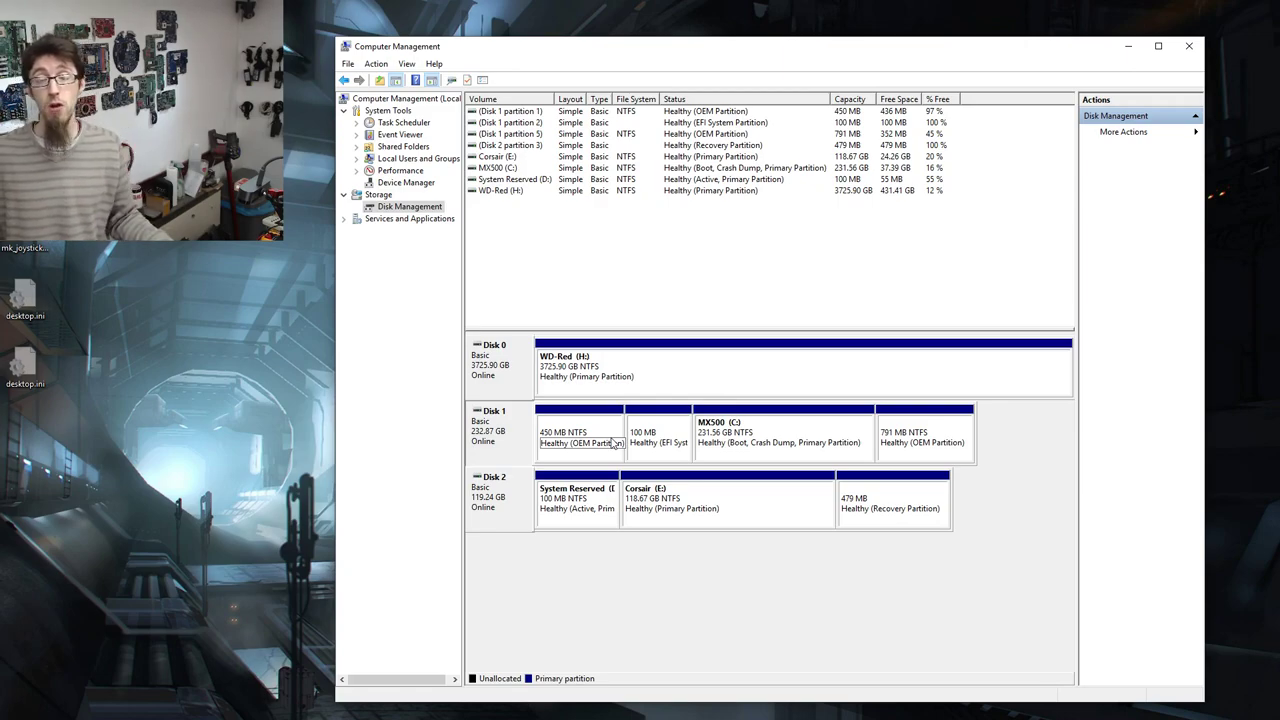
pyautogui.click(493, 518)
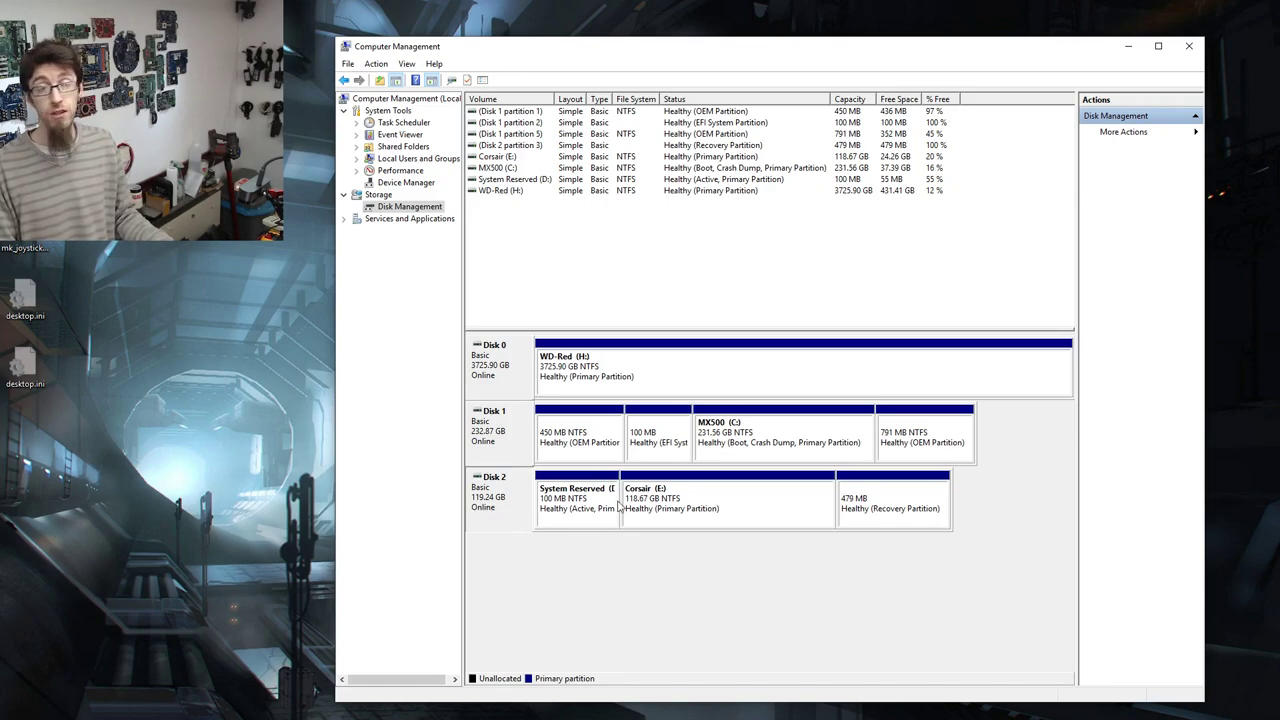
pyautogui.click(648, 507)
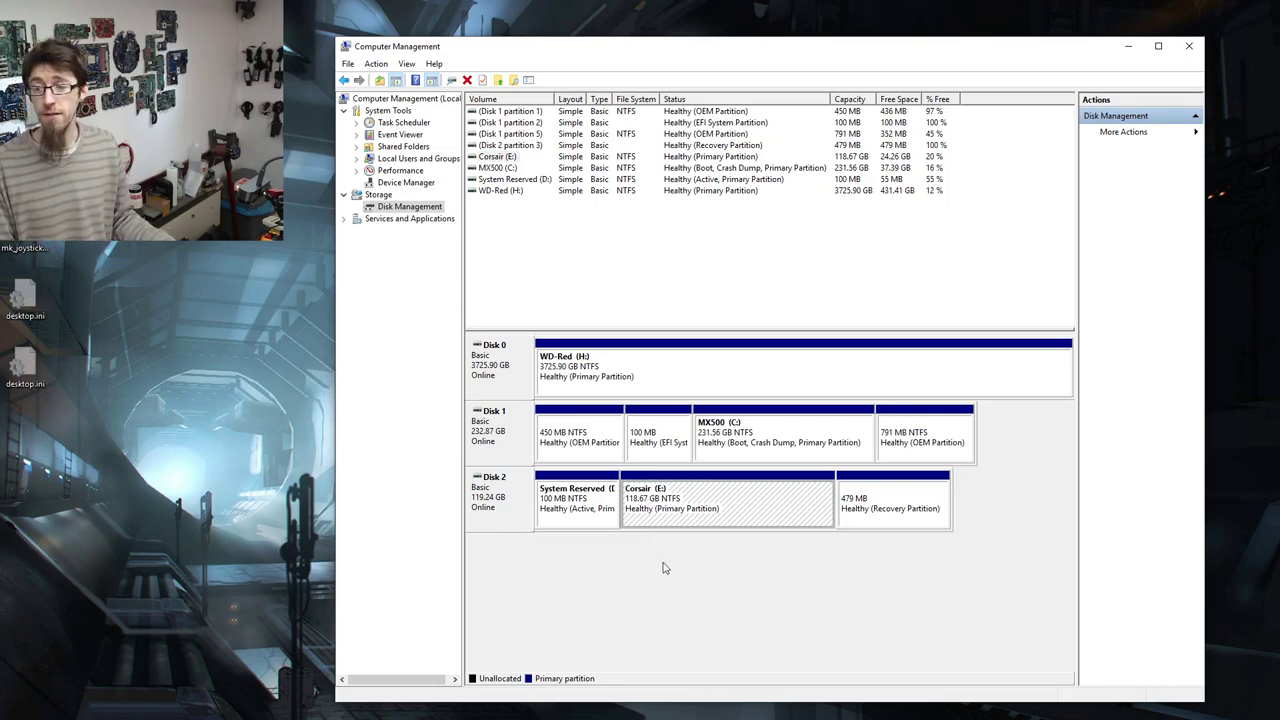
pyautogui.click(566, 521)
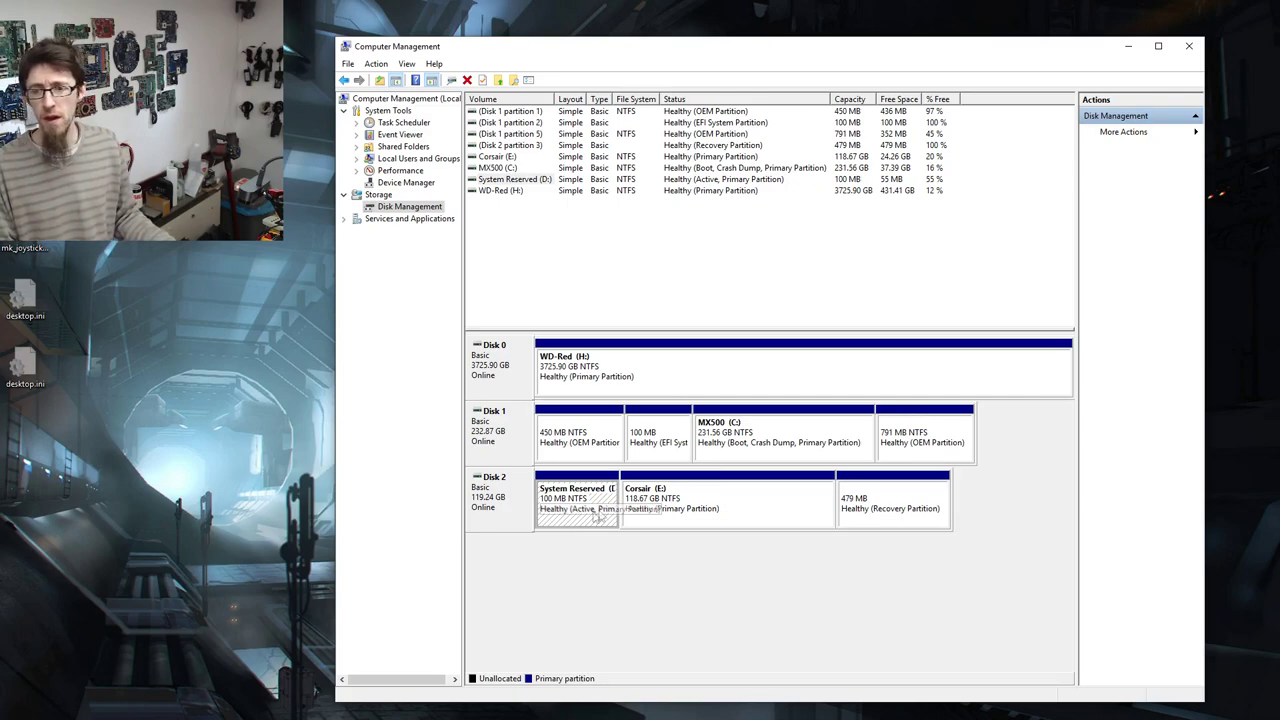
pyautogui.click(735, 513)
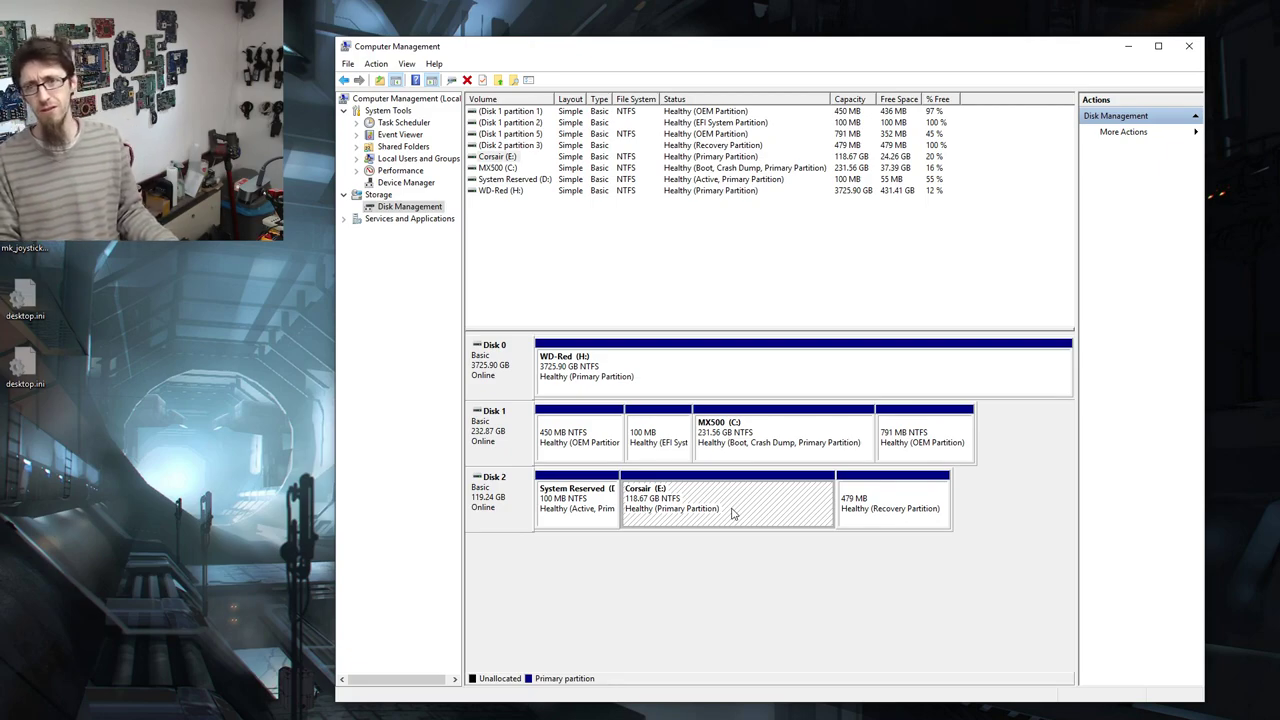
pyautogui.click(922, 503)
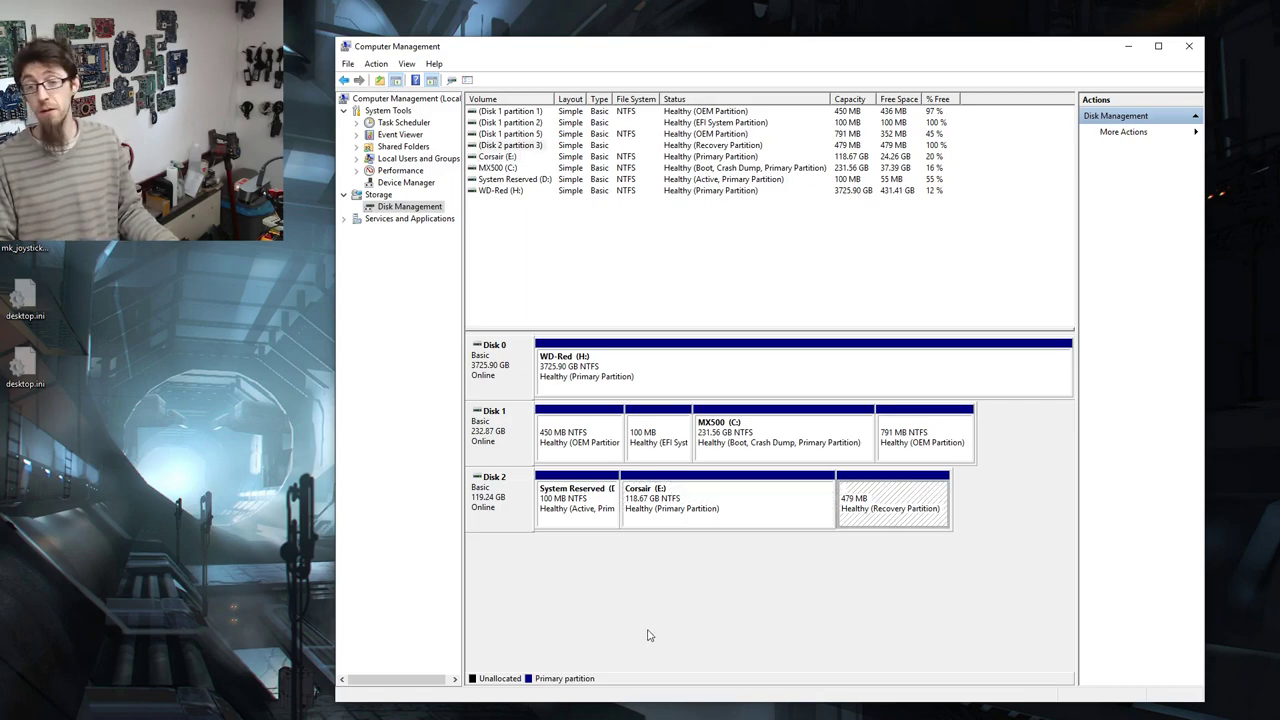
pyautogui.click(593, 522)
pyautogui.click(833, 526)
pyautogui.click(902, 500)
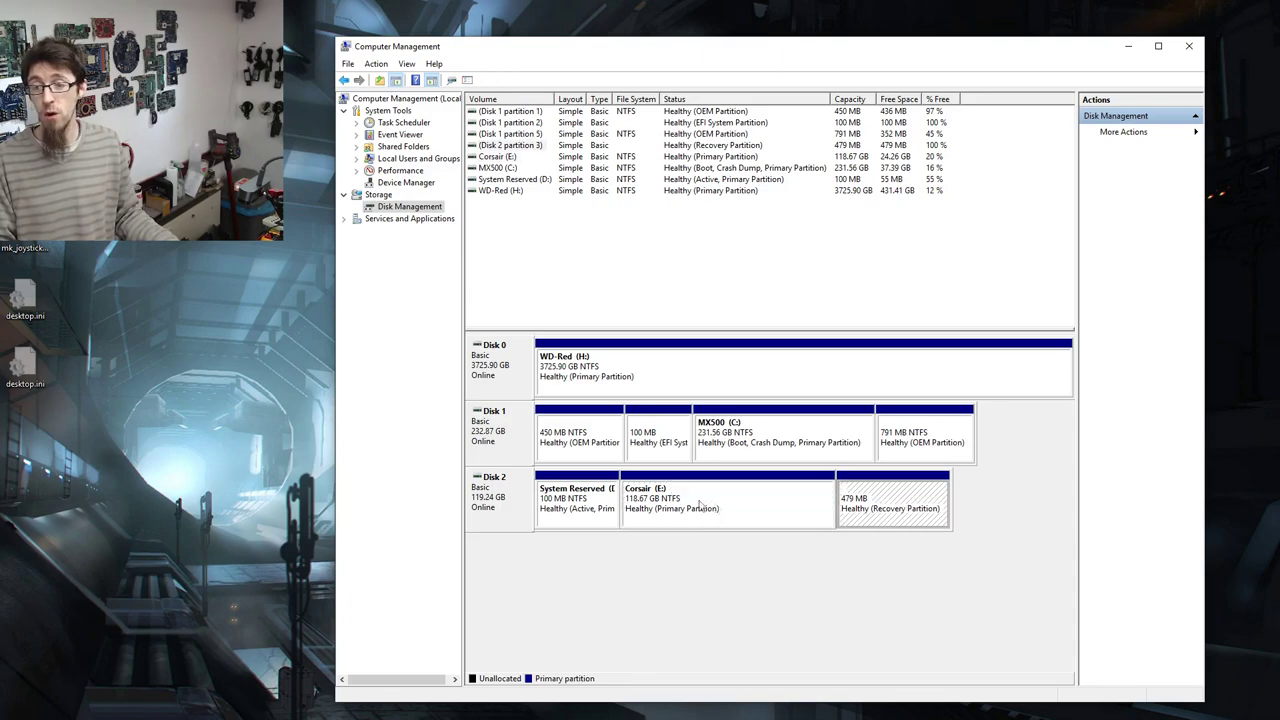
pyautogui.click(548, 506)
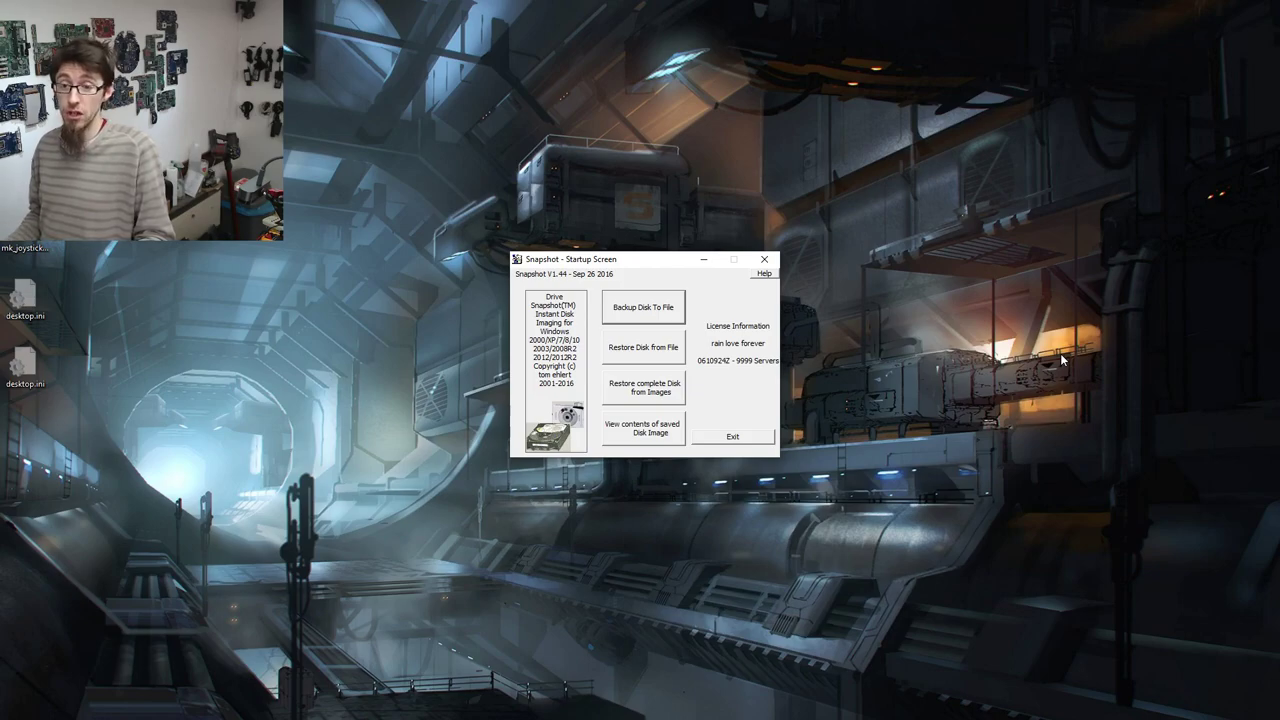
# Step: Begin a disk-to-file backup in Drive Snapshot with all three Corsair Force volumes selected: D:, E: and HD3:3
pyautogui.click(658, 317)
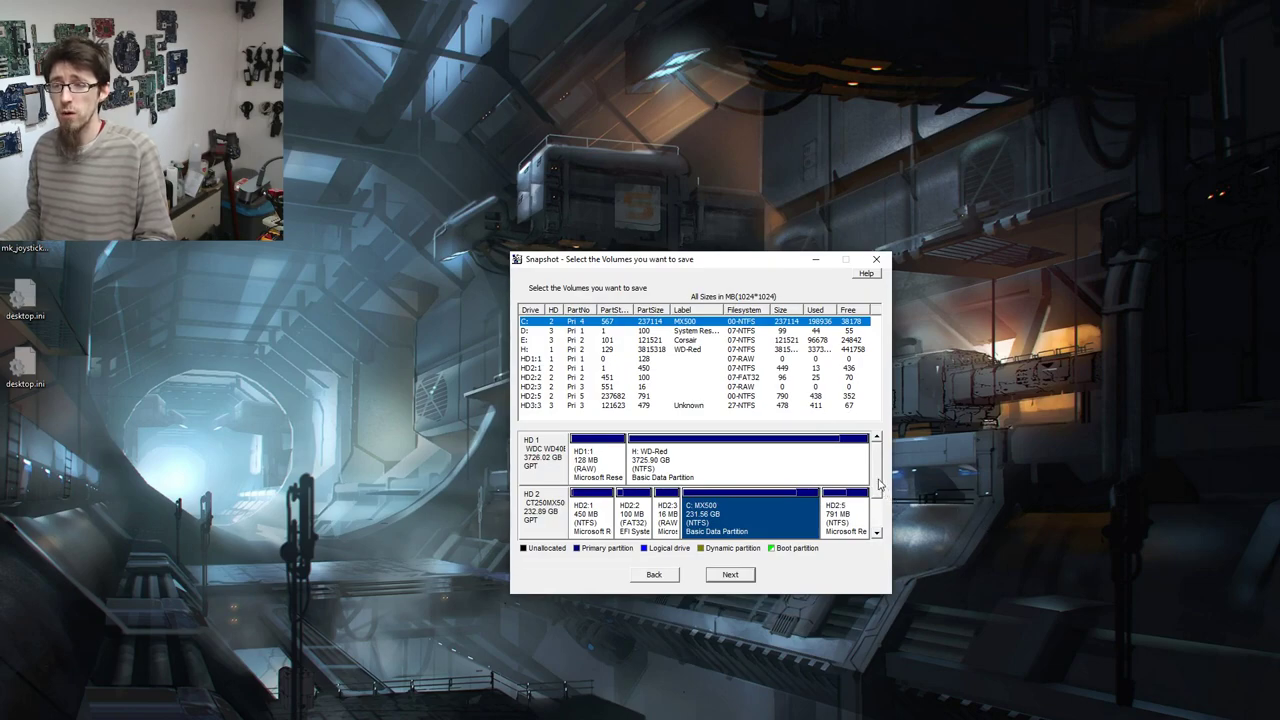
pyautogui.scroll(-2, 879, 484)
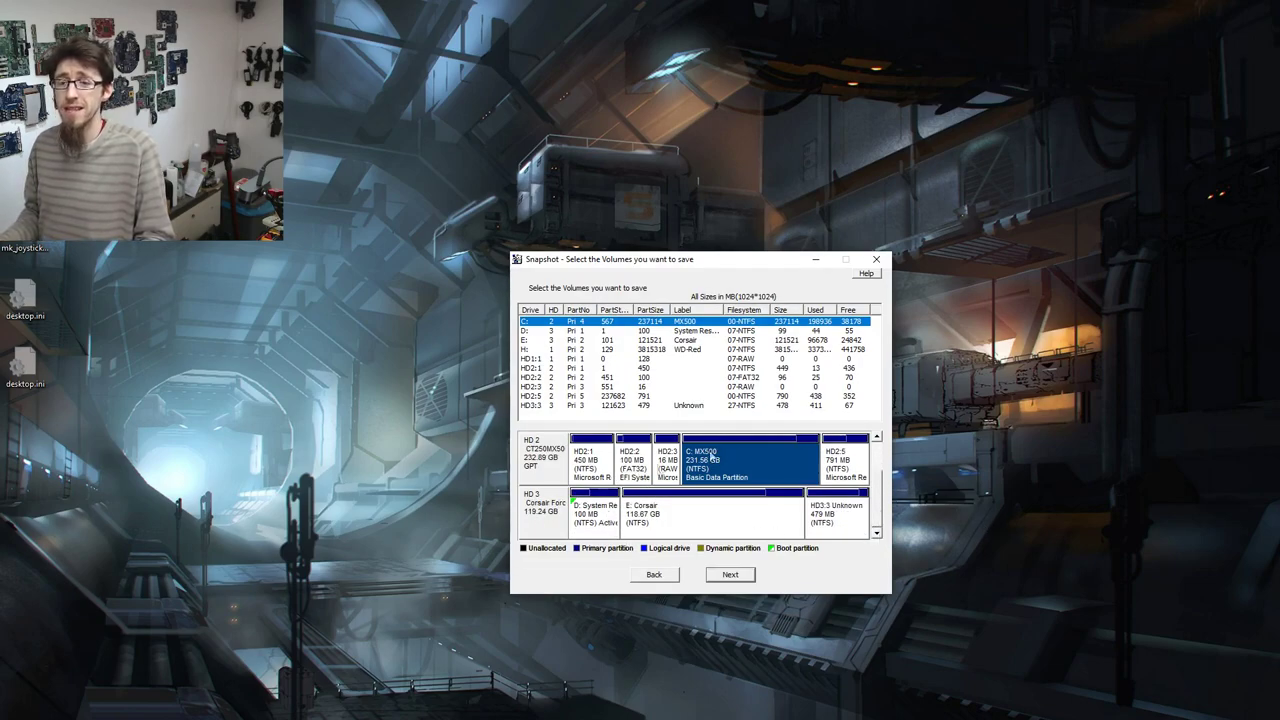
pyautogui.click(591, 536)
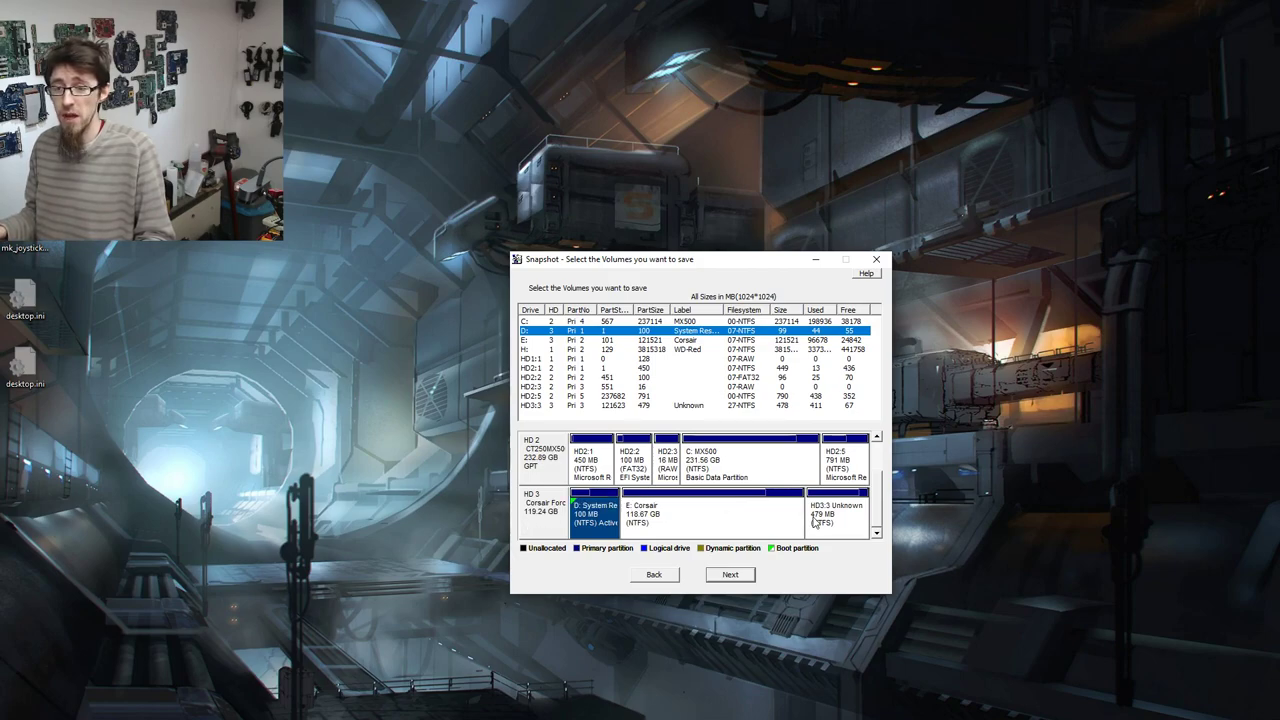
pyautogui.keyDown('shift'); pyautogui.click(845, 533); pyautogui.keyUp('shift')
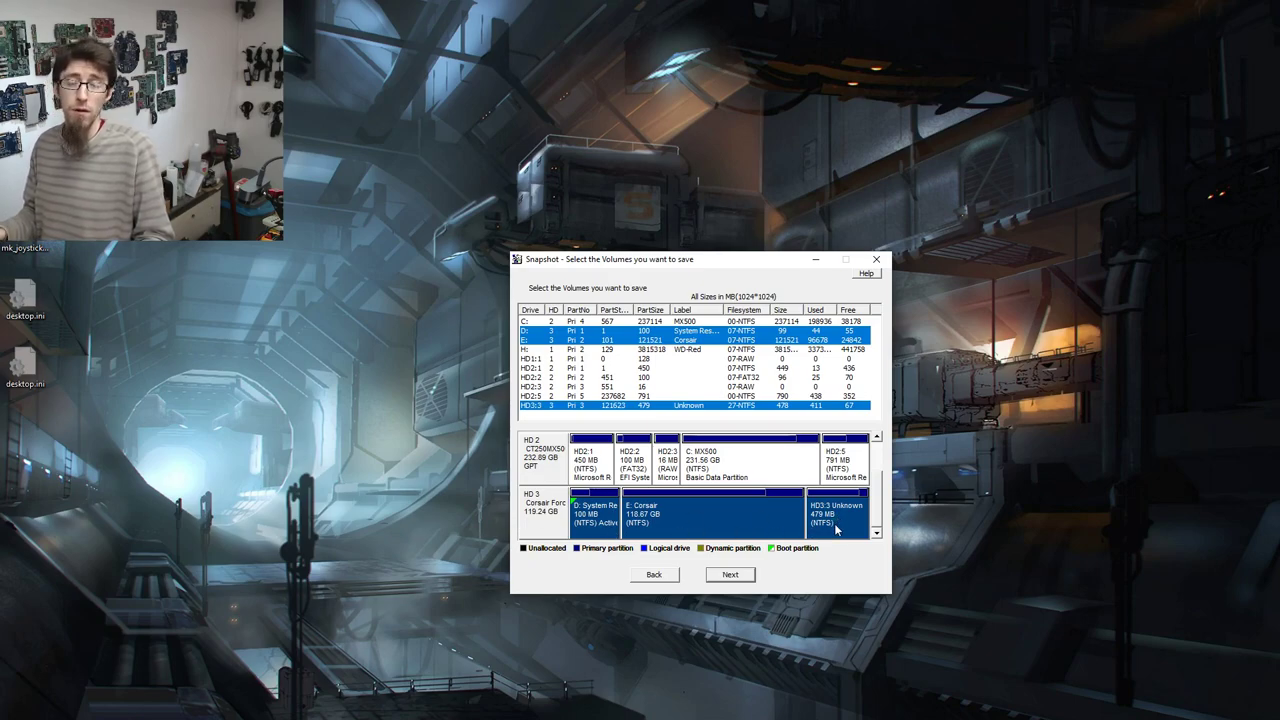
pyautogui.click(732, 582)
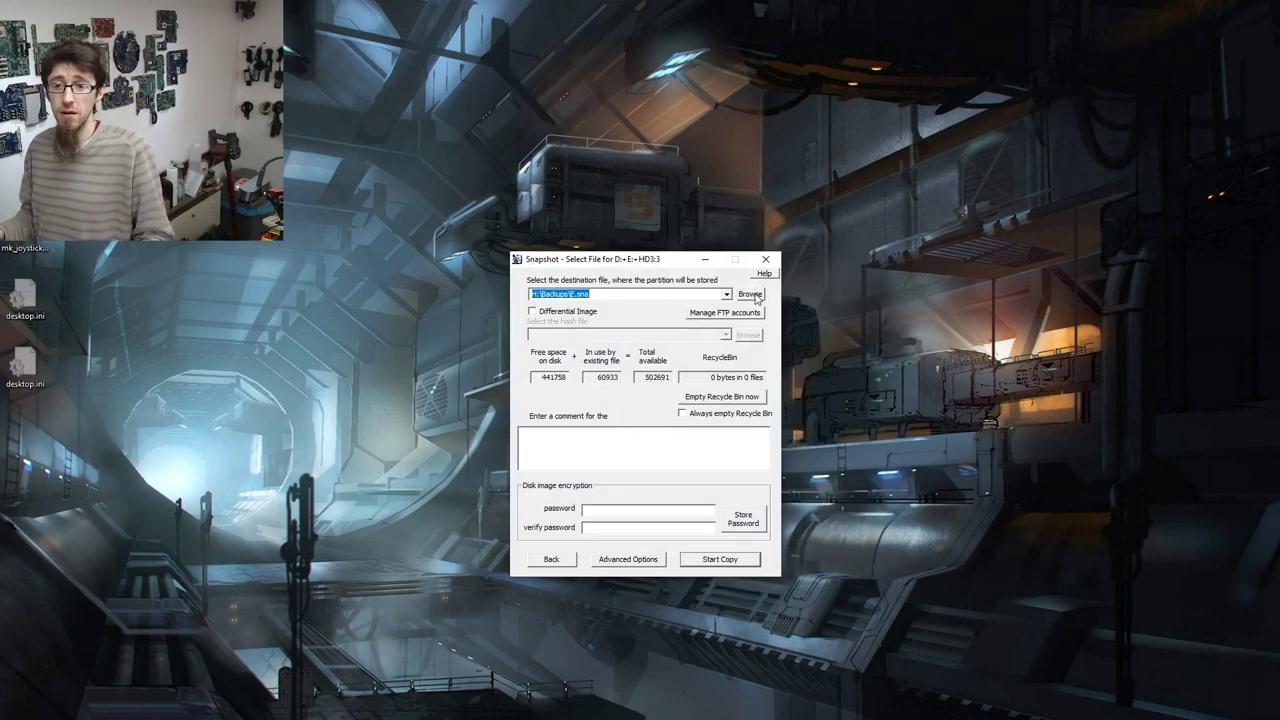
# Step: Set the backup destination to H:\Backups\Fractal-custom\$disk.sna and start the copy
pyautogui.click(660, 293)
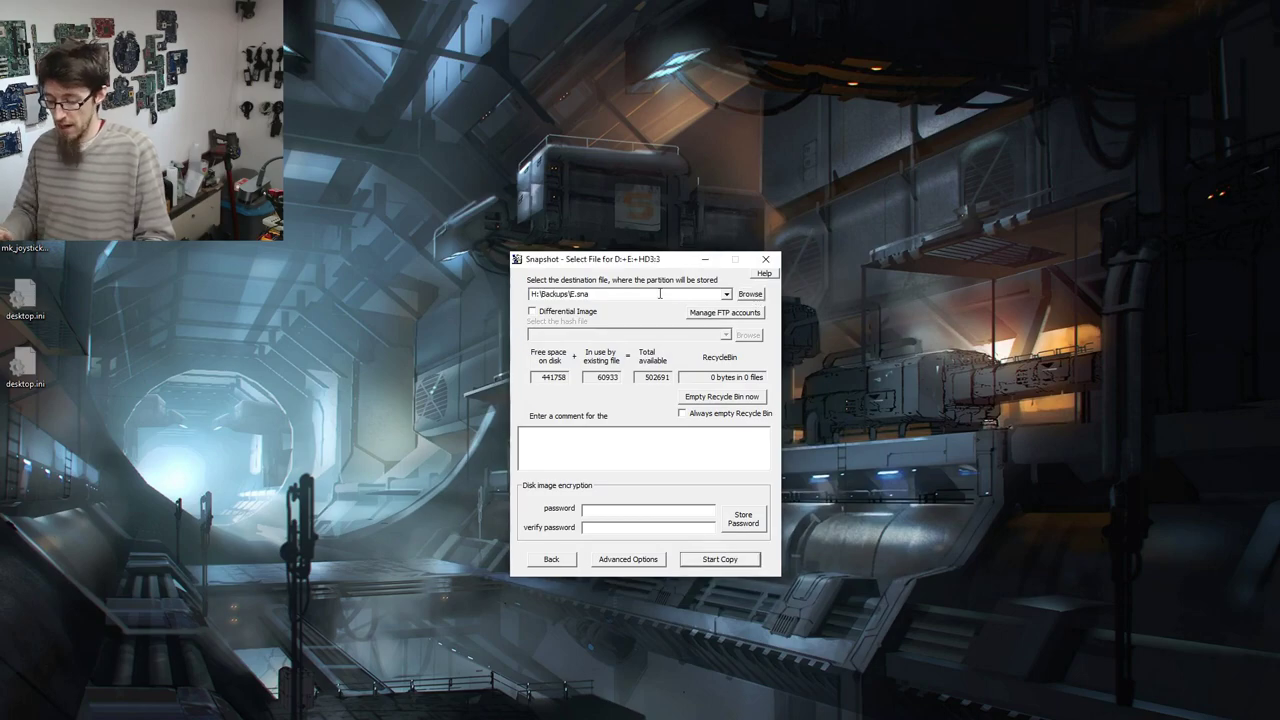
pyautogui.press('BackSpace')
pyautogui.press('BackSpace')
pyautogui.press('BackSpace')
pyautogui.press('BackSpace')
pyautogui.press('BackSpace')
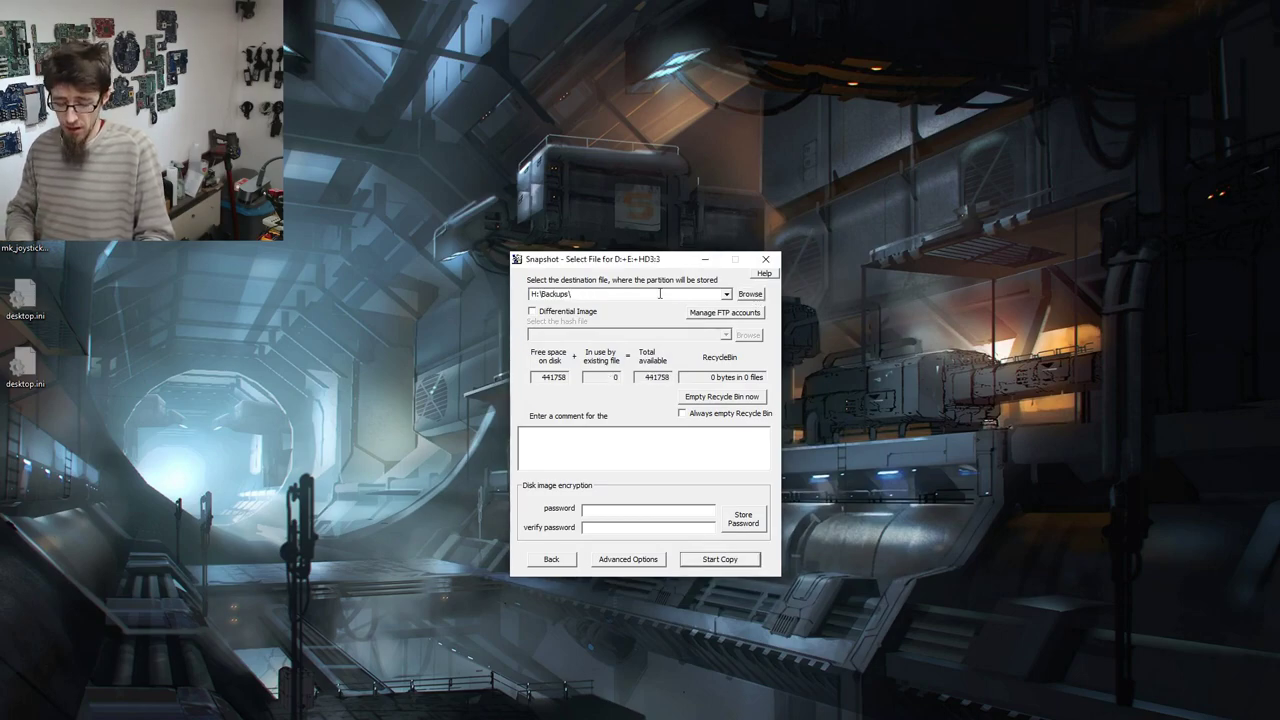
pyautogui.write('F')
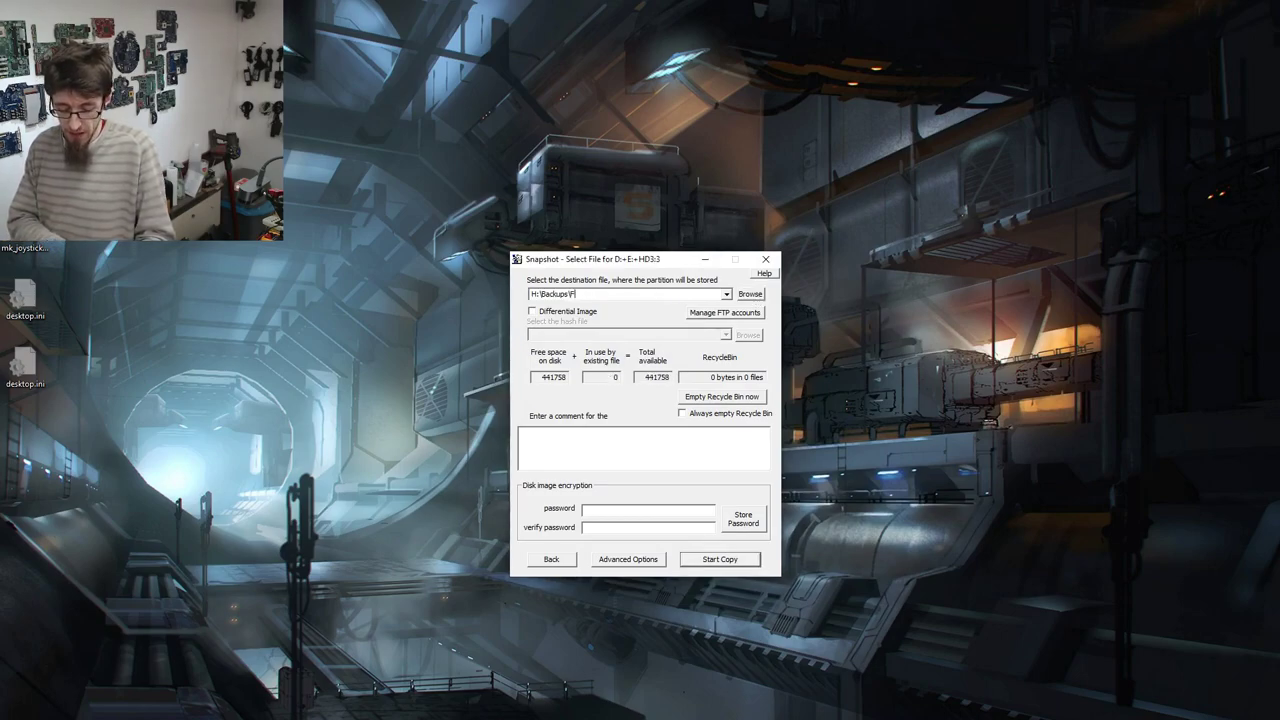
pyautogui.write('racta')
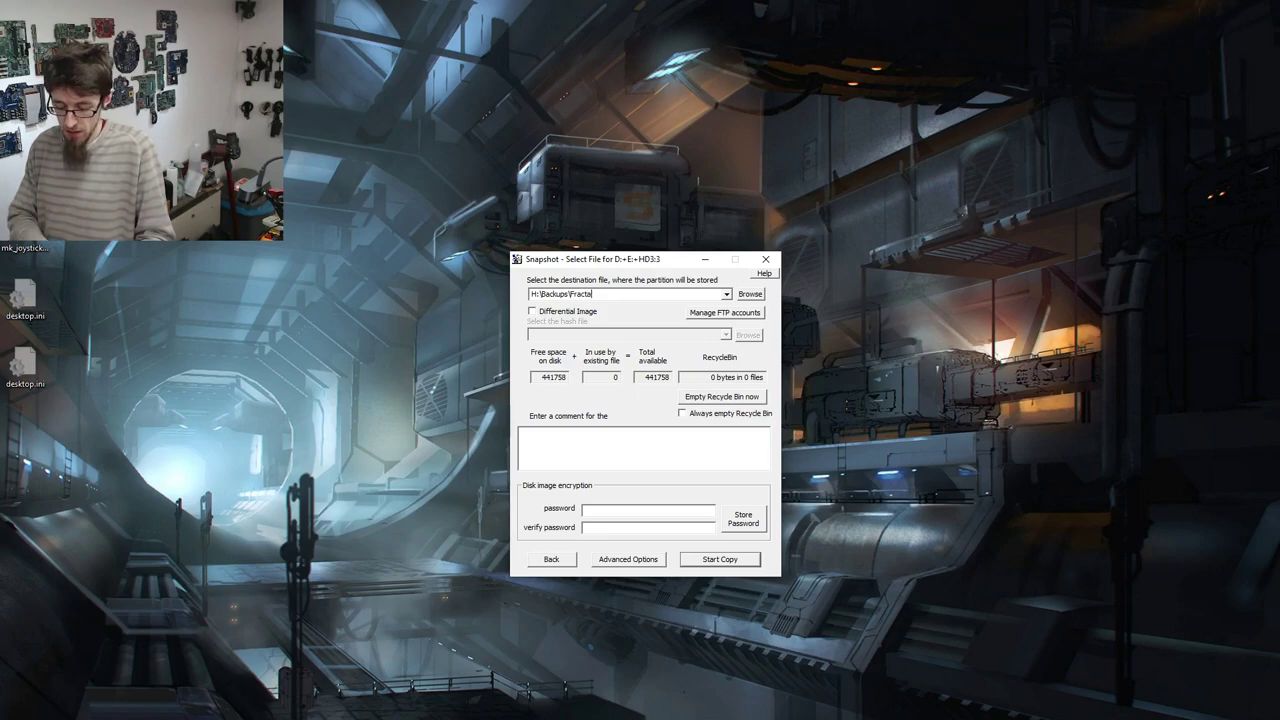
pyautogui.write('l-cu')
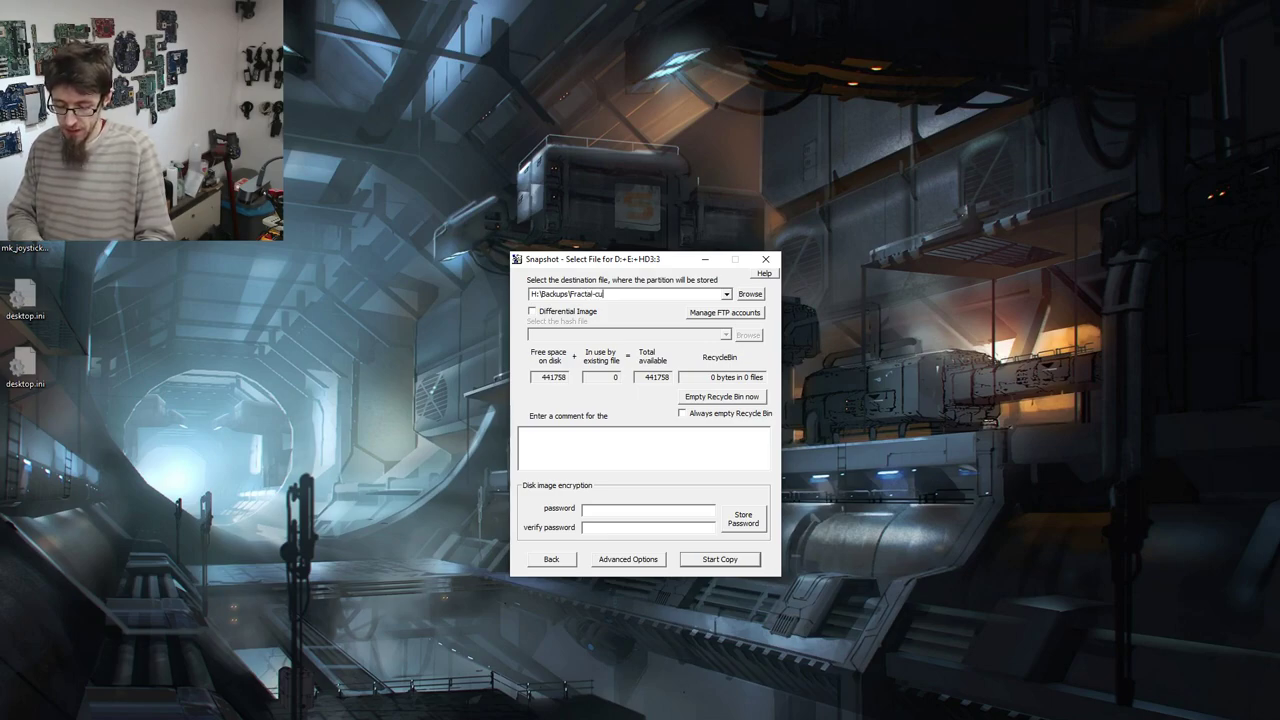
pyautogui.write('t')
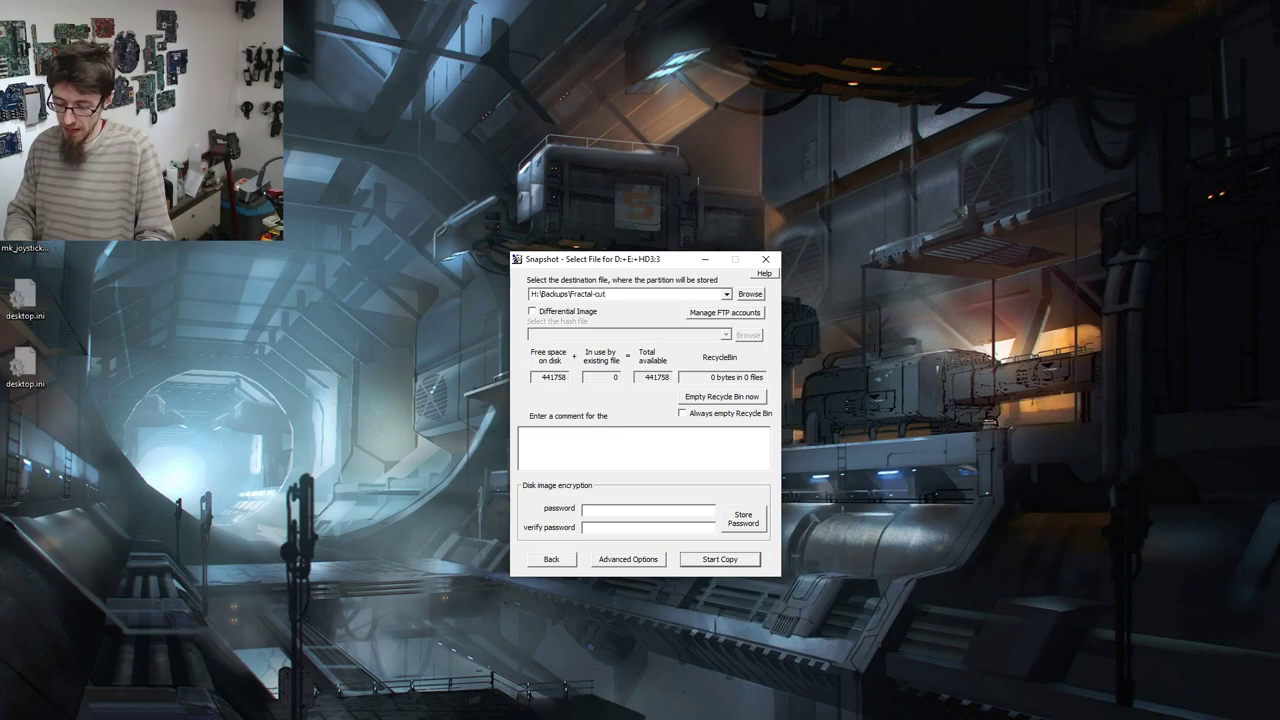
pyautogui.write('tom')
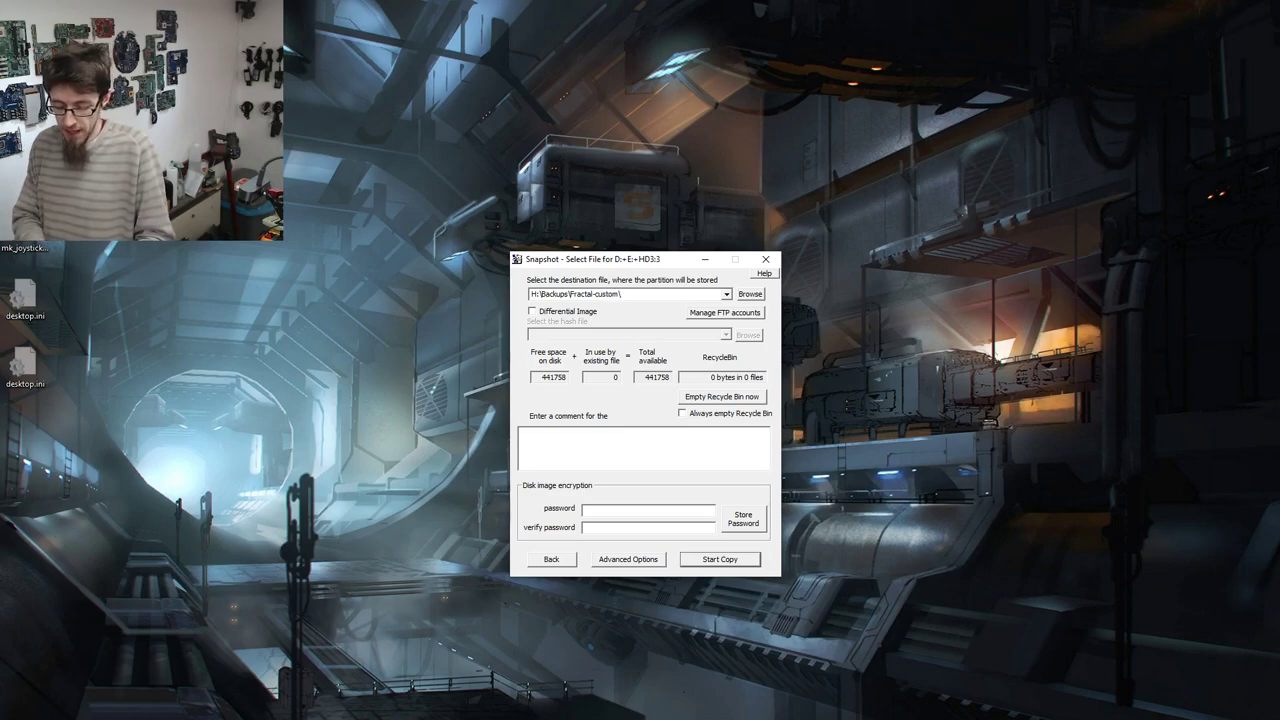
pyautogui.write('\\$disk')
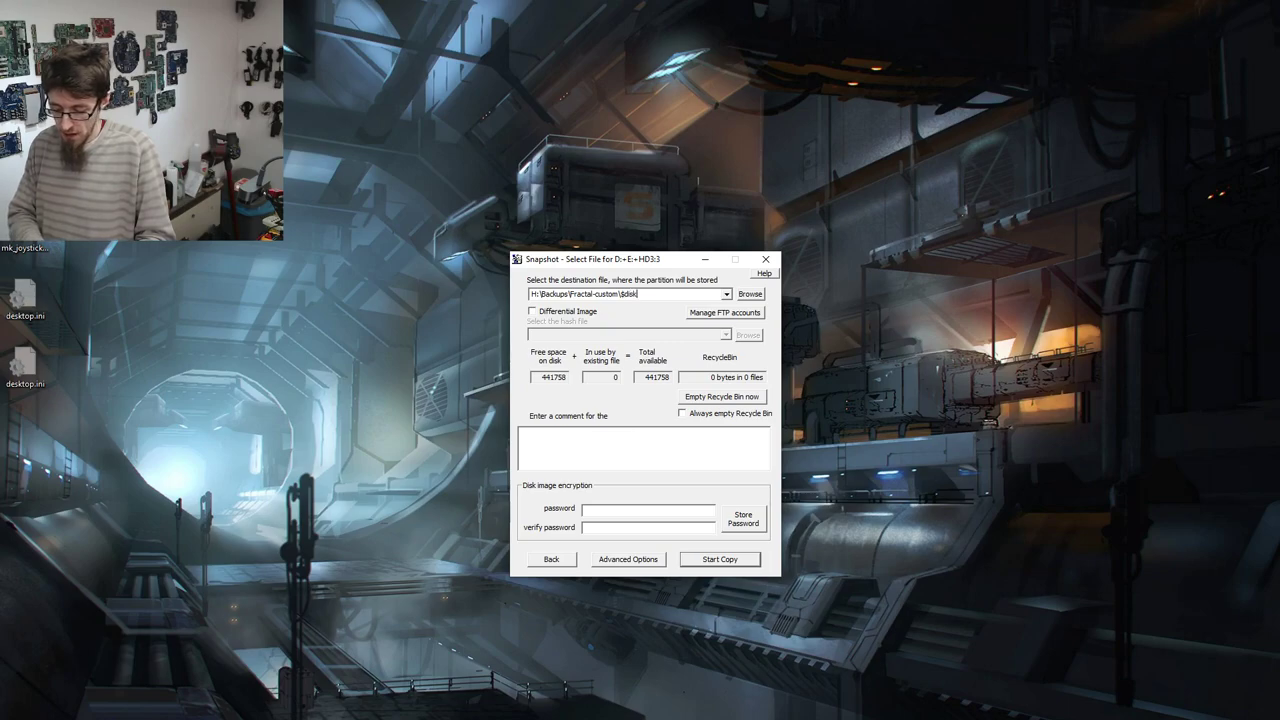
pyautogui.write('.')
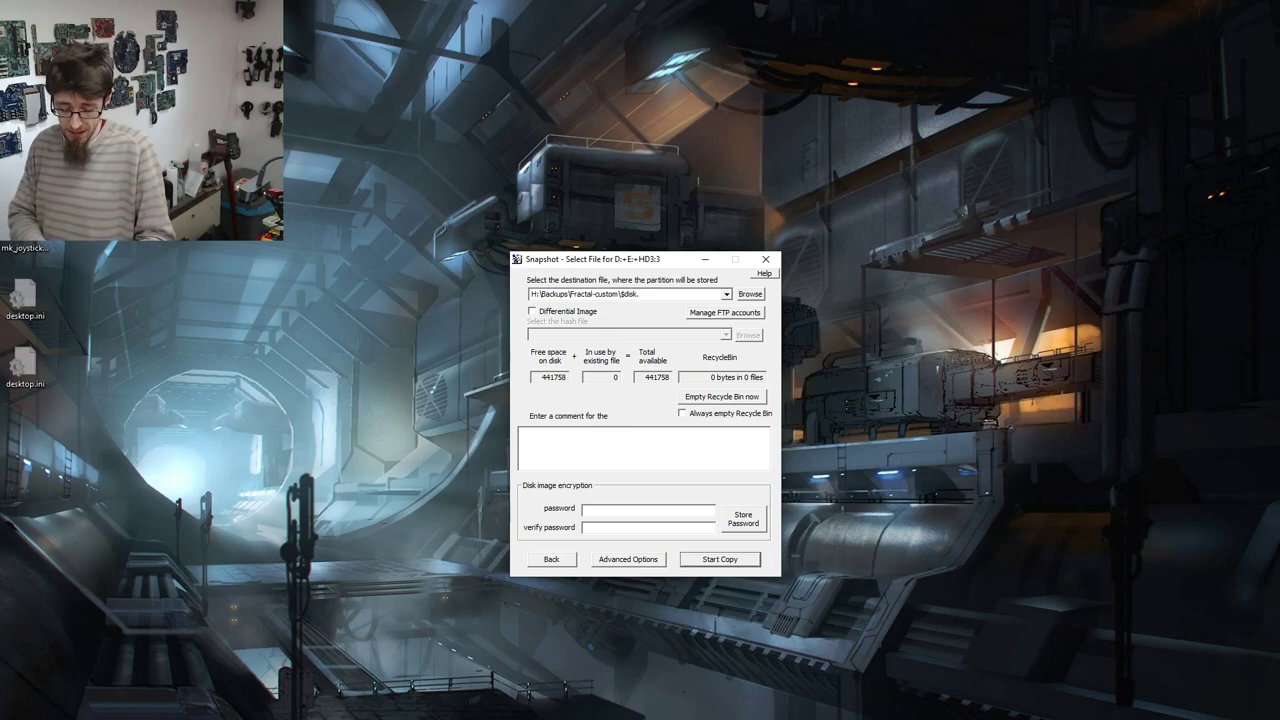
pyautogui.write('sna')
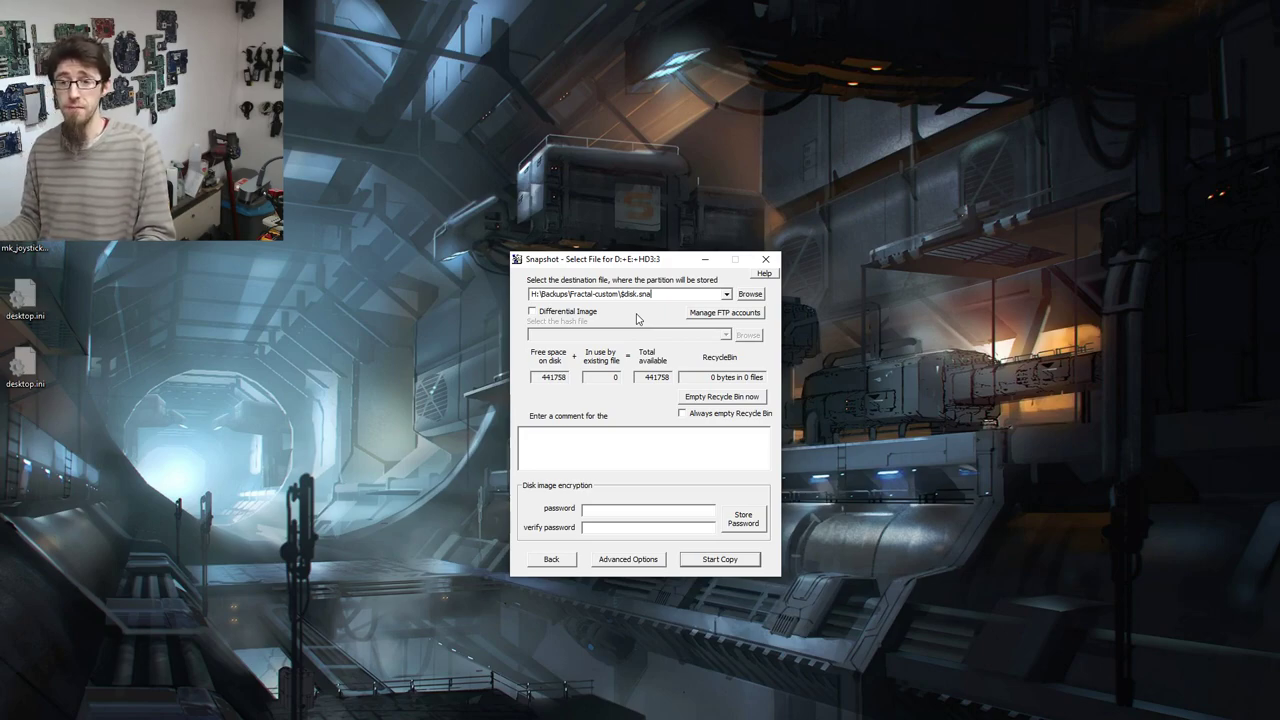
pyautogui.click(720, 560)
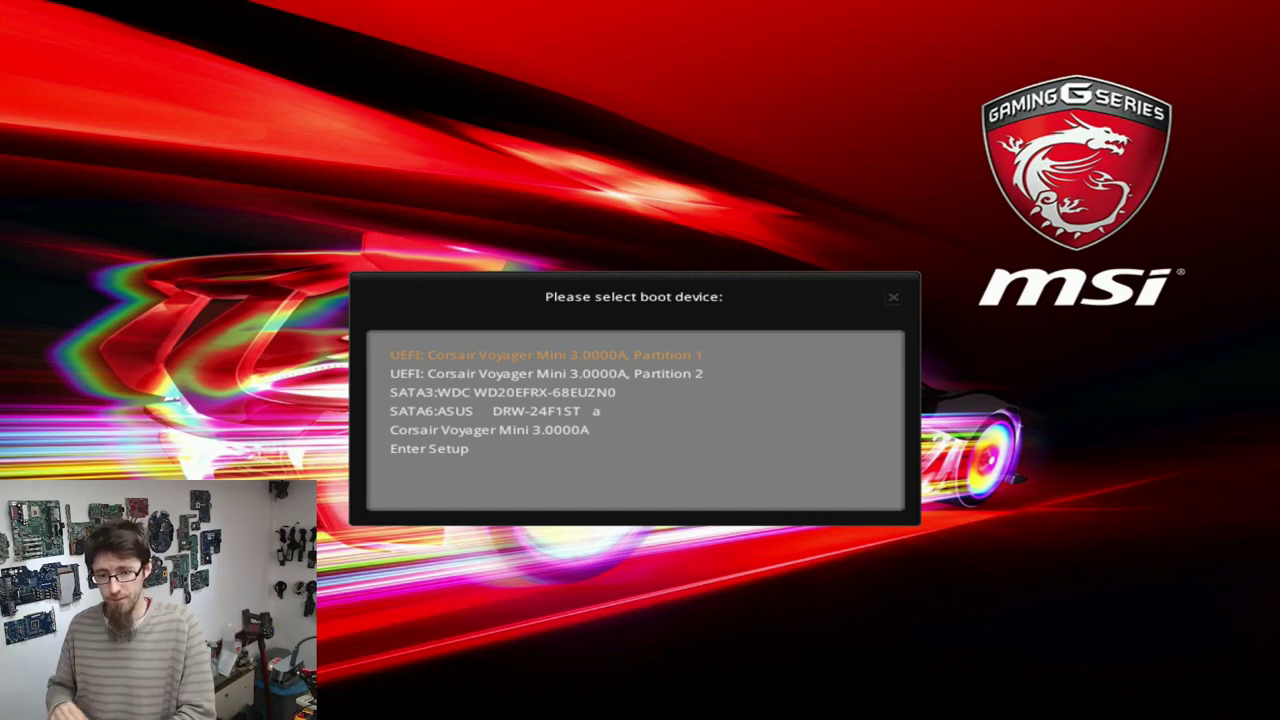
# Step: Boot the MSI machine from UEFI: Corsair Voyager Mini 3.0000A, Partition 1
pyautogui.press('Return')
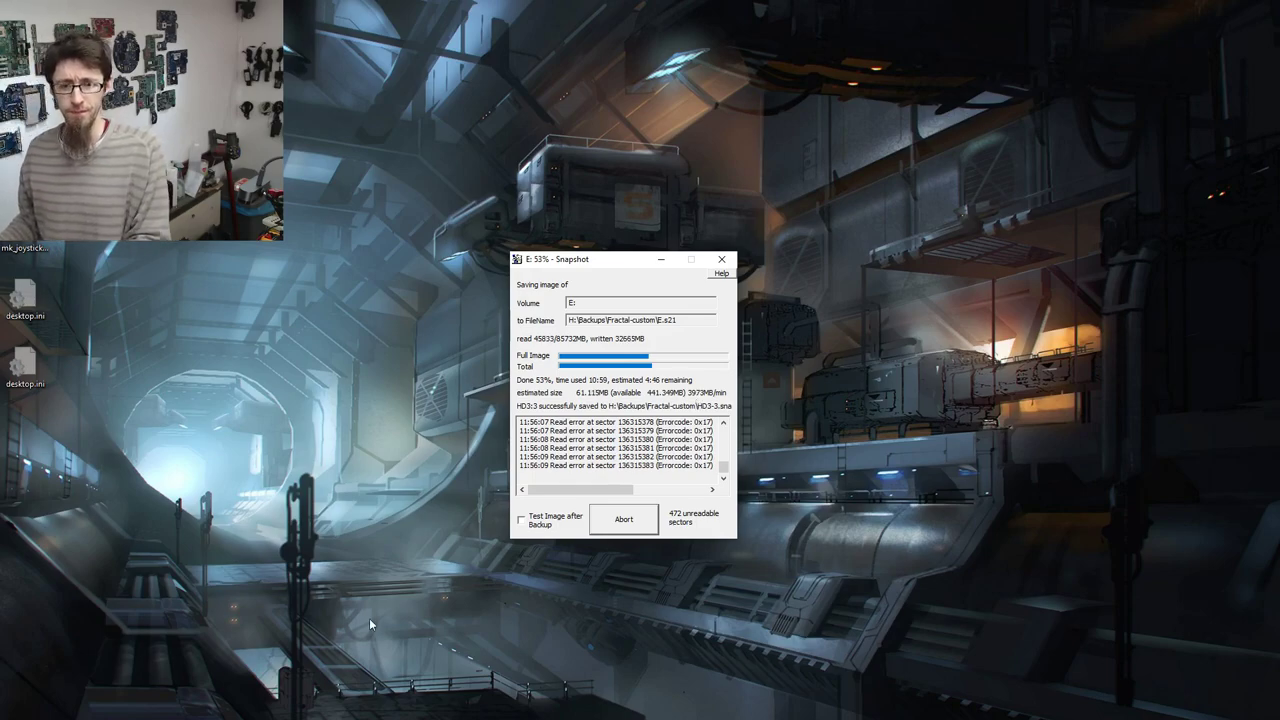
# Step: Launch Corsair SSD Toolbox, show the Corsair Force GS drive's S.M.A.R.T. status and enlarge the window to reveal the whole attribute table
pyautogui.press('super')
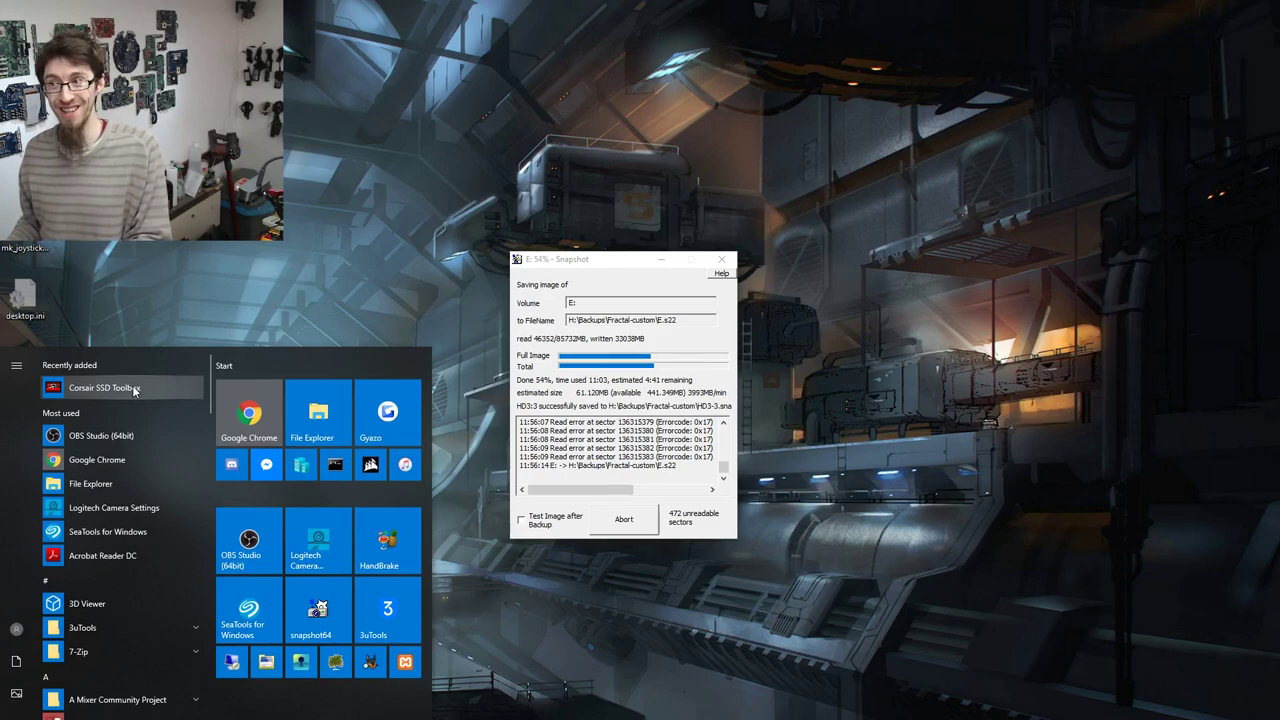
pyautogui.click(375, 286)
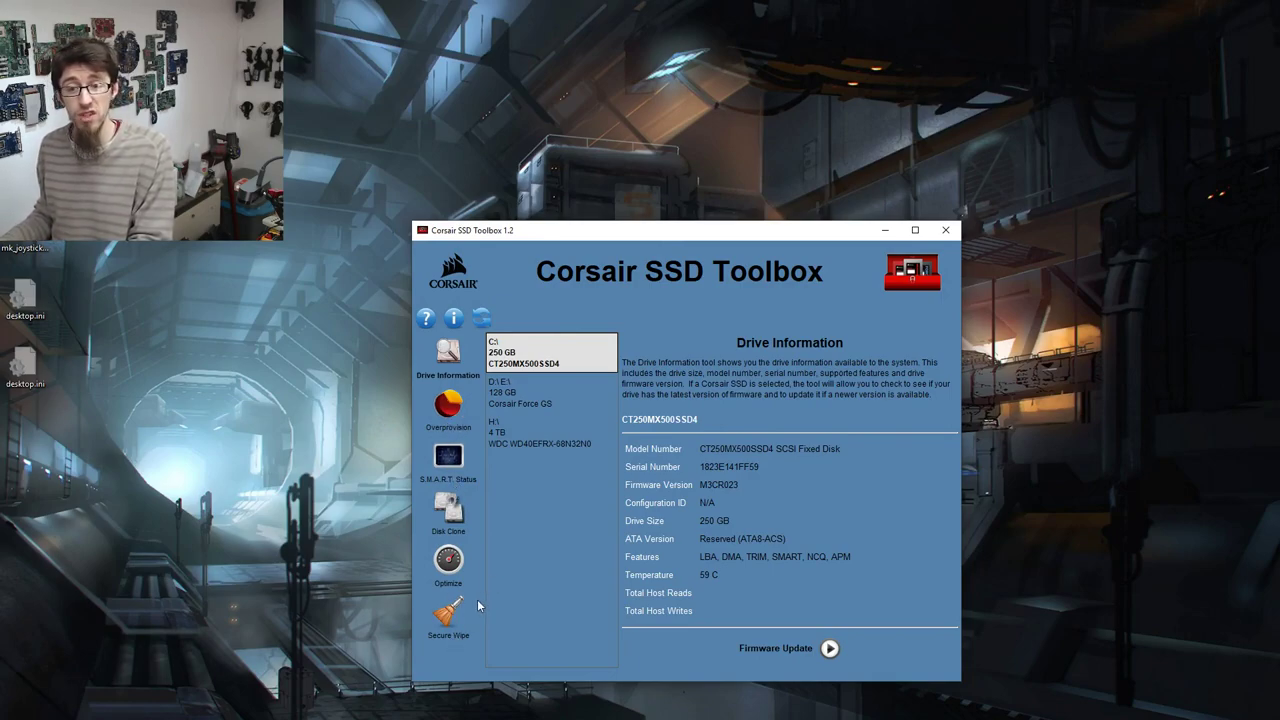
pyautogui.click(547, 400)
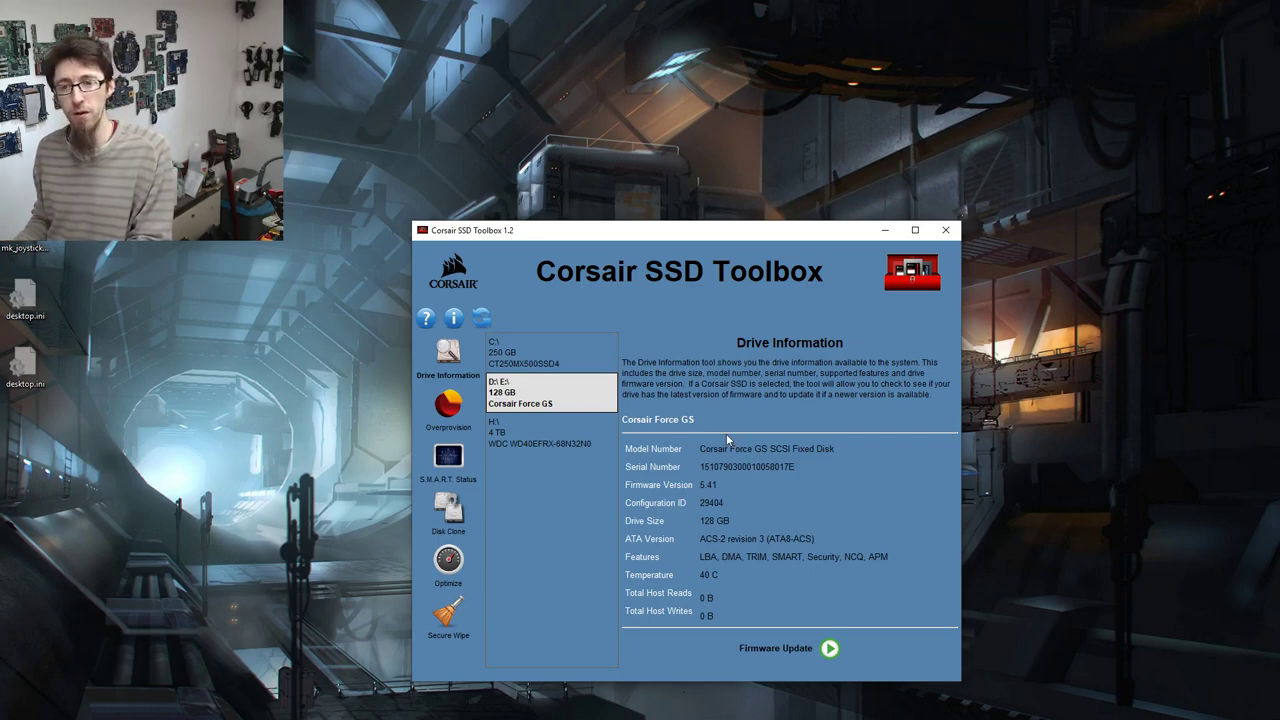
pyautogui.click(446, 460)
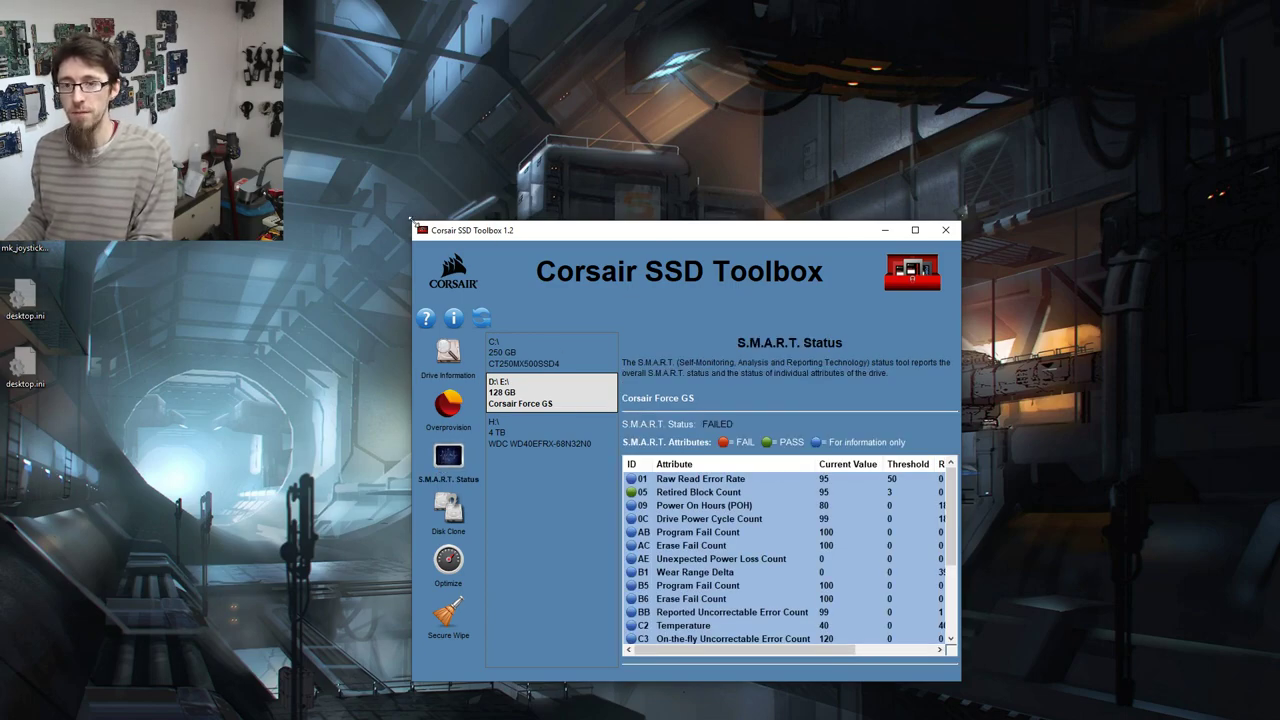
pyautogui.moveTo(412, 221); pyautogui.dragTo(187, 71)
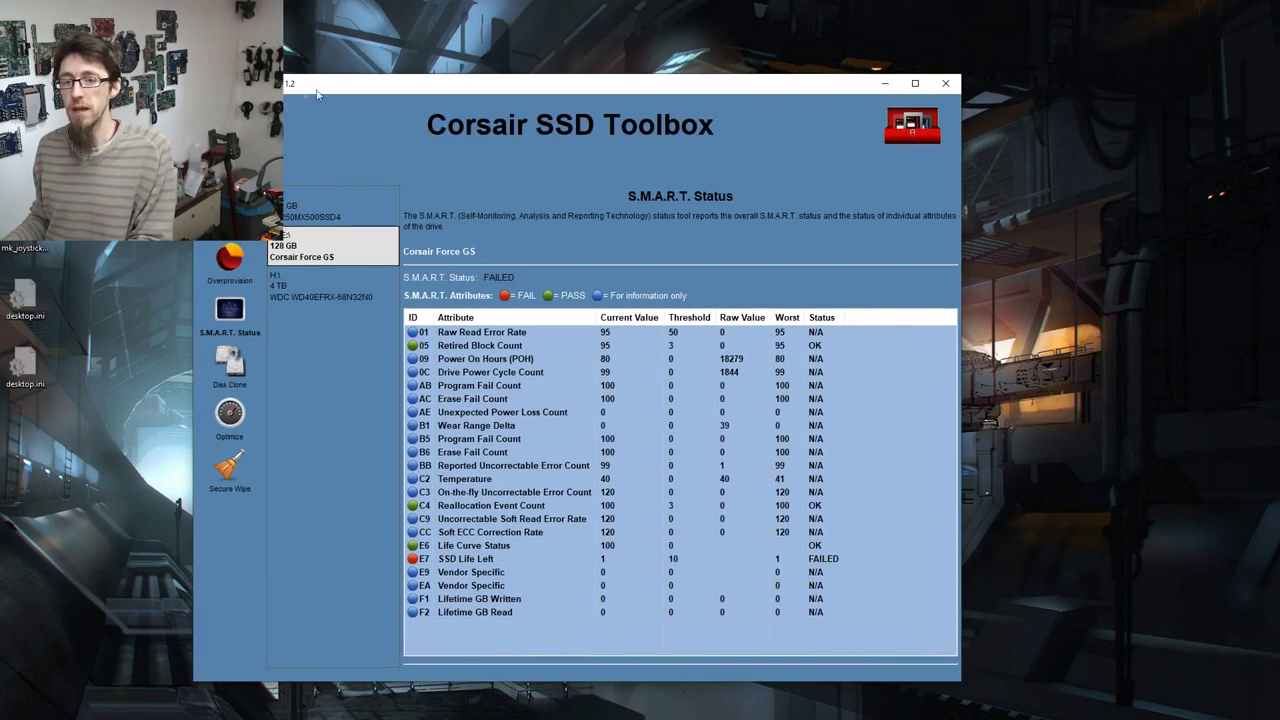
# Step: Examine the Corsair Force GS S.M.A.R.T. table, highlighting SSD Life Left, Reallocation Event Count and Power On Hours
pyautogui.moveTo(343, 88); pyautogui.dragTo(504, 118)
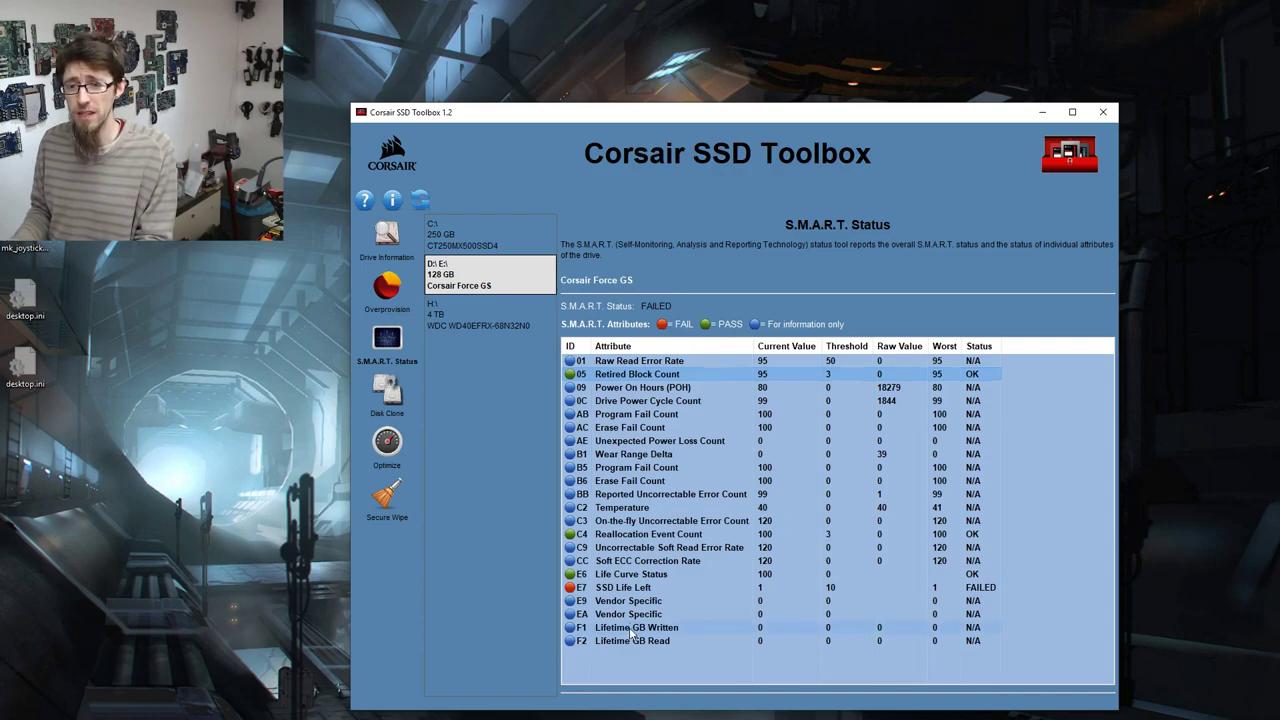
pyautogui.click(611, 590)
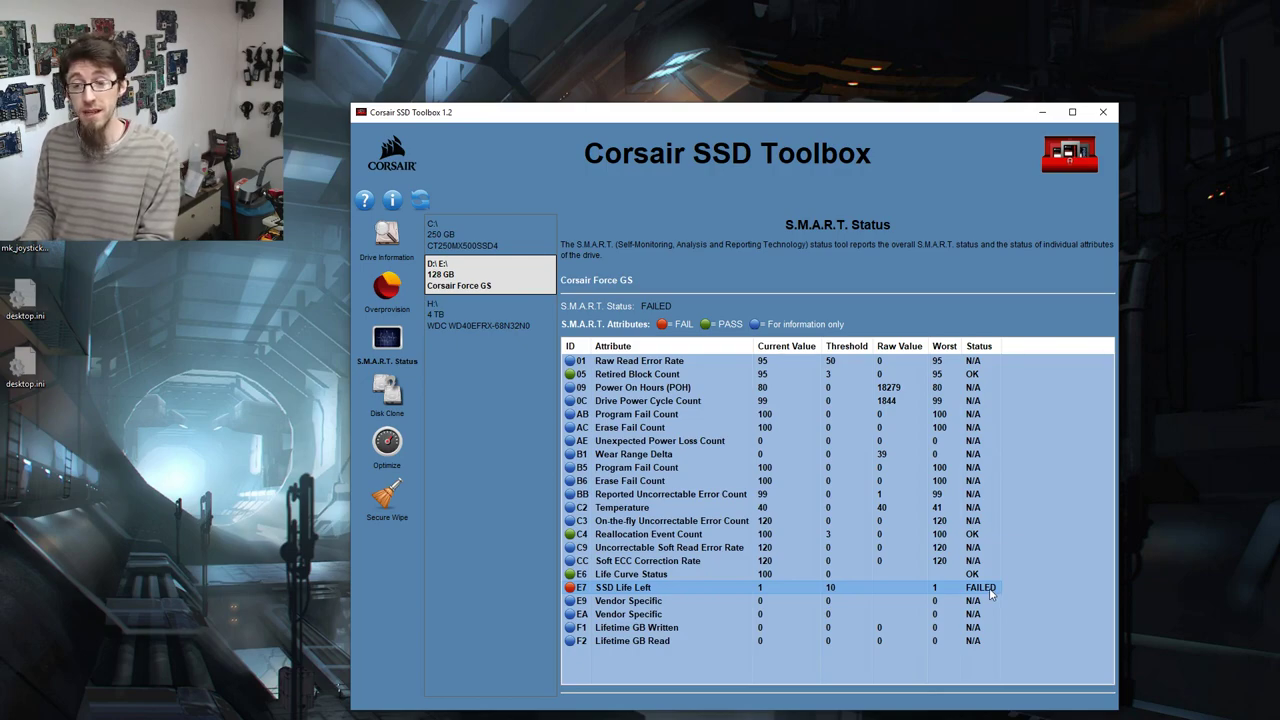
pyautogui.click(704, 537)
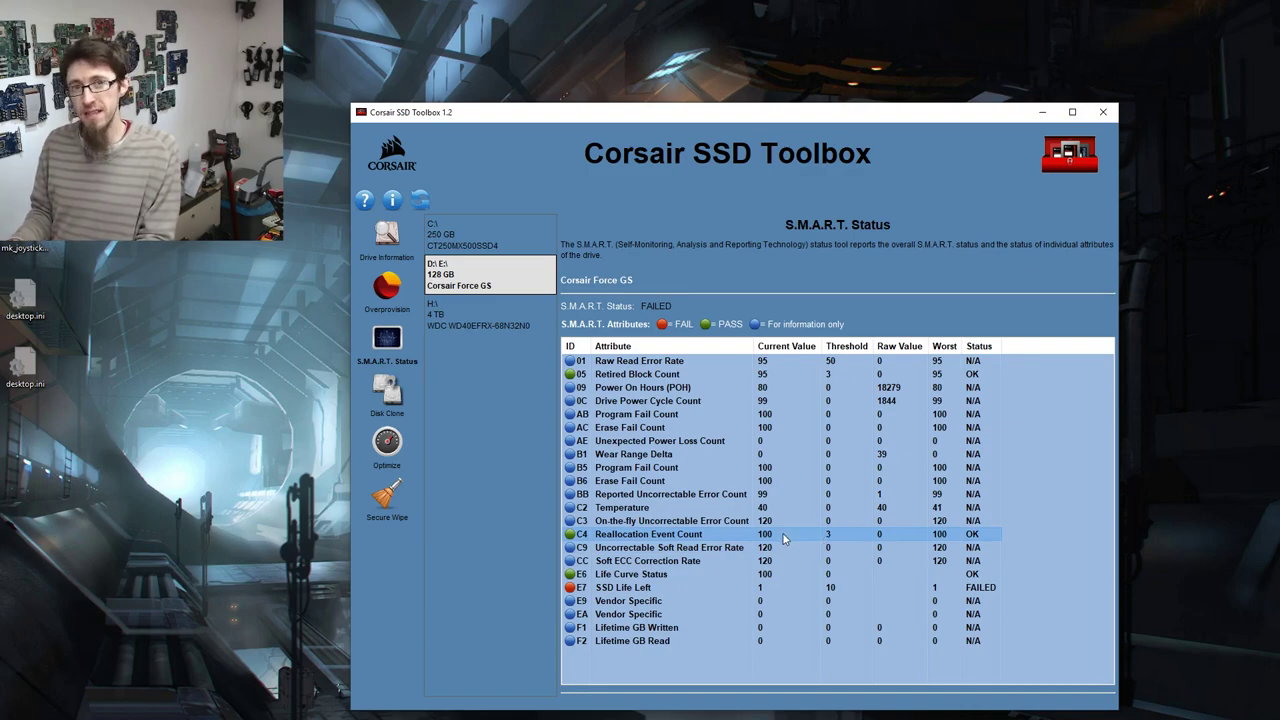
pyautogui.click(772, 590)
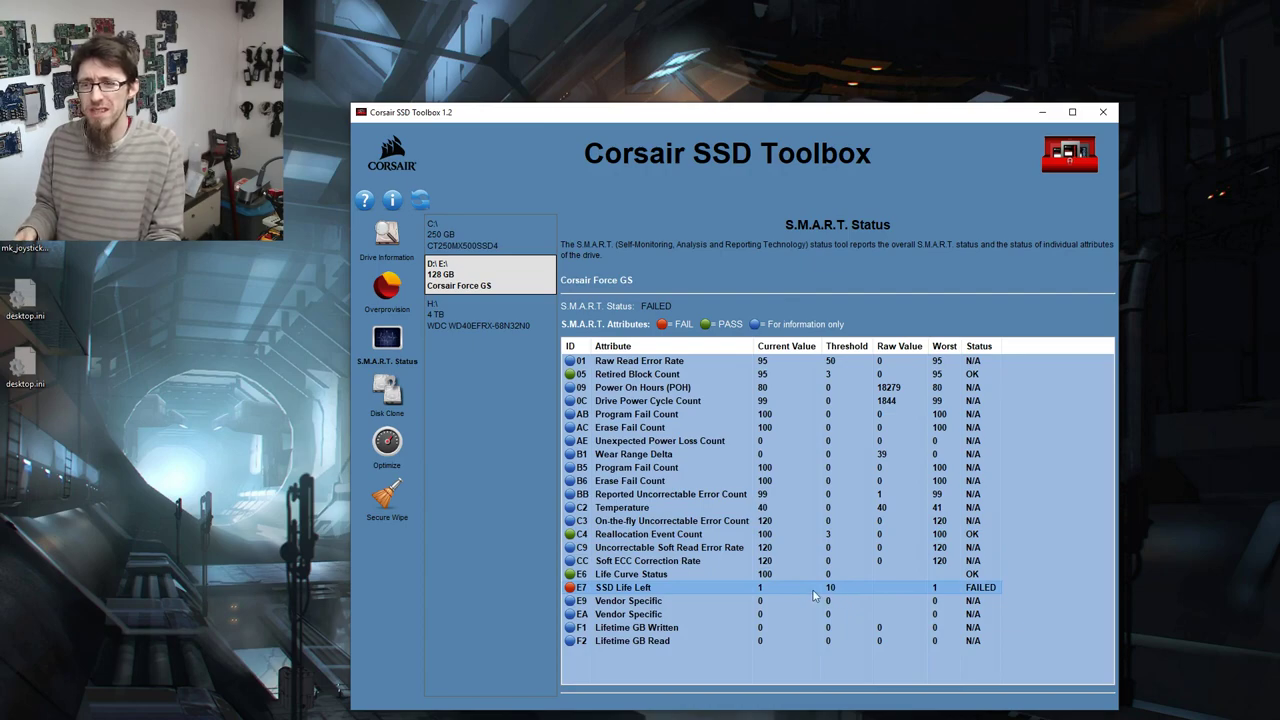
pyautogui.click(800, 392)
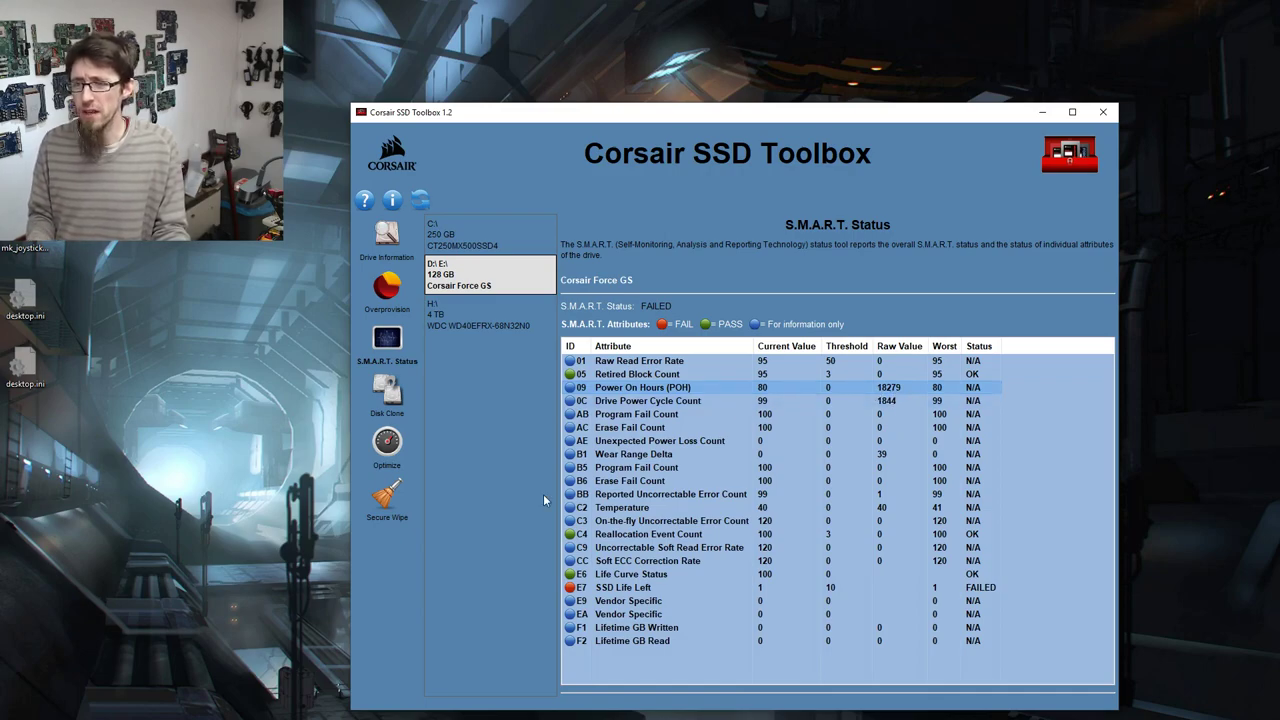
# Step: Open Calculator and convert the drive's power-on hours to days by dividing 18279 by 24
pyautogui.press('super')
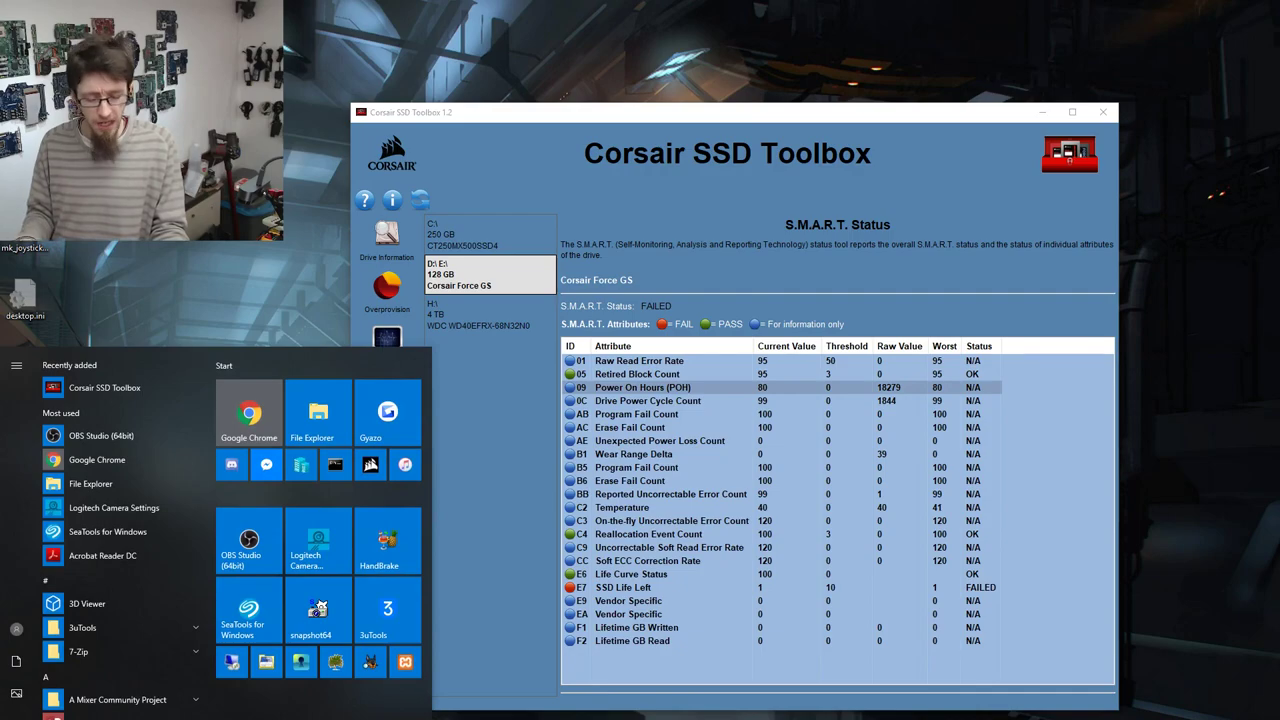
pyautogui.write('calc')
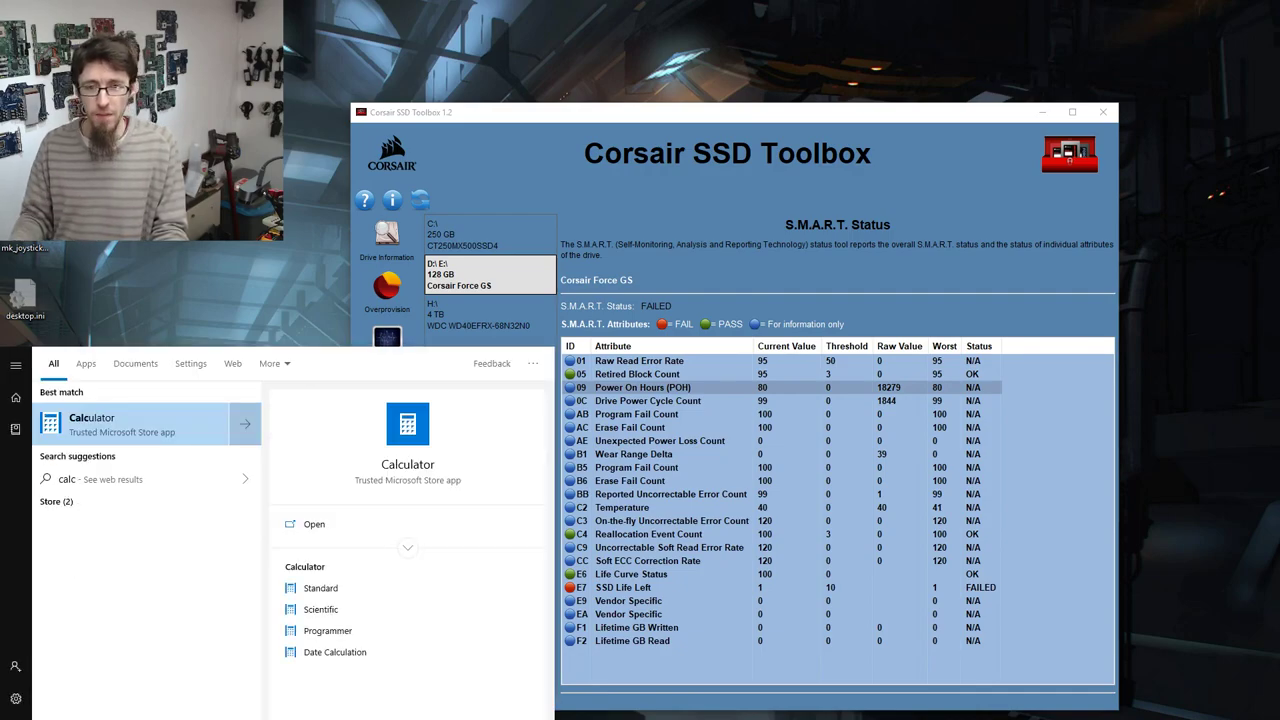
pyautogui.click(145, 433)
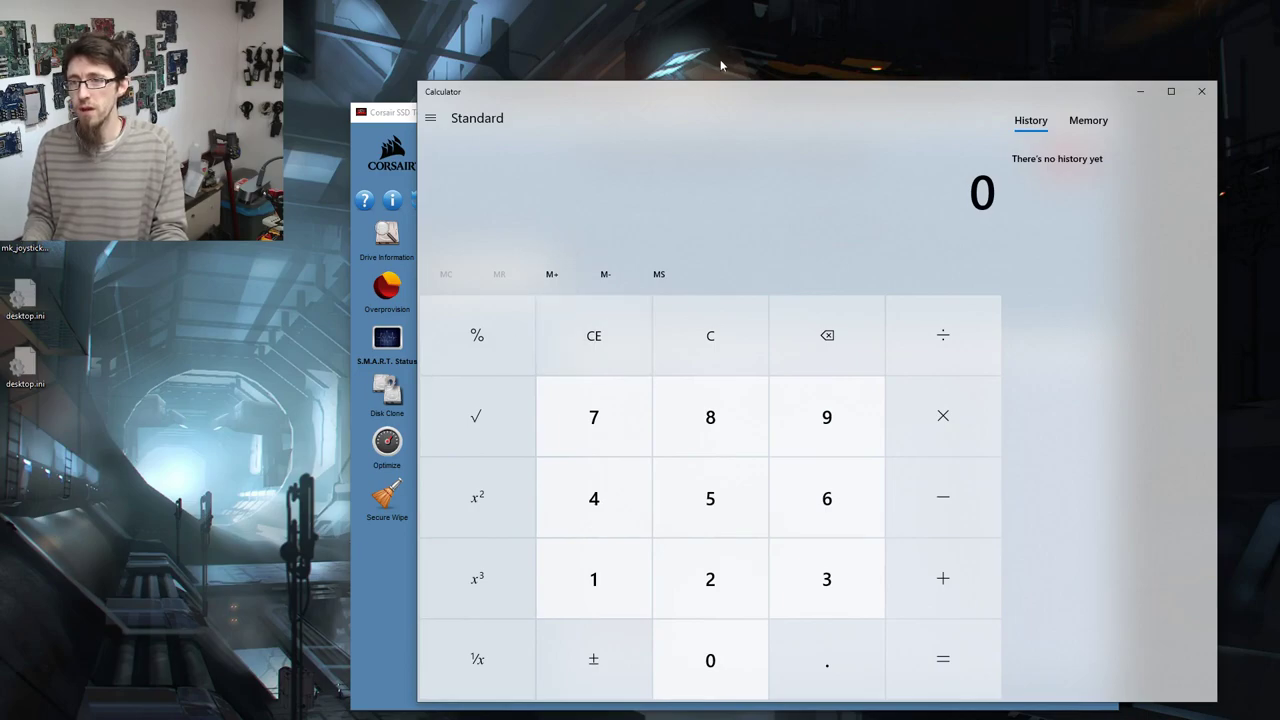
pyautogui.moveTo(722, 97); pyautogui.dragTo(743, 71)
pyautogui.write('1')
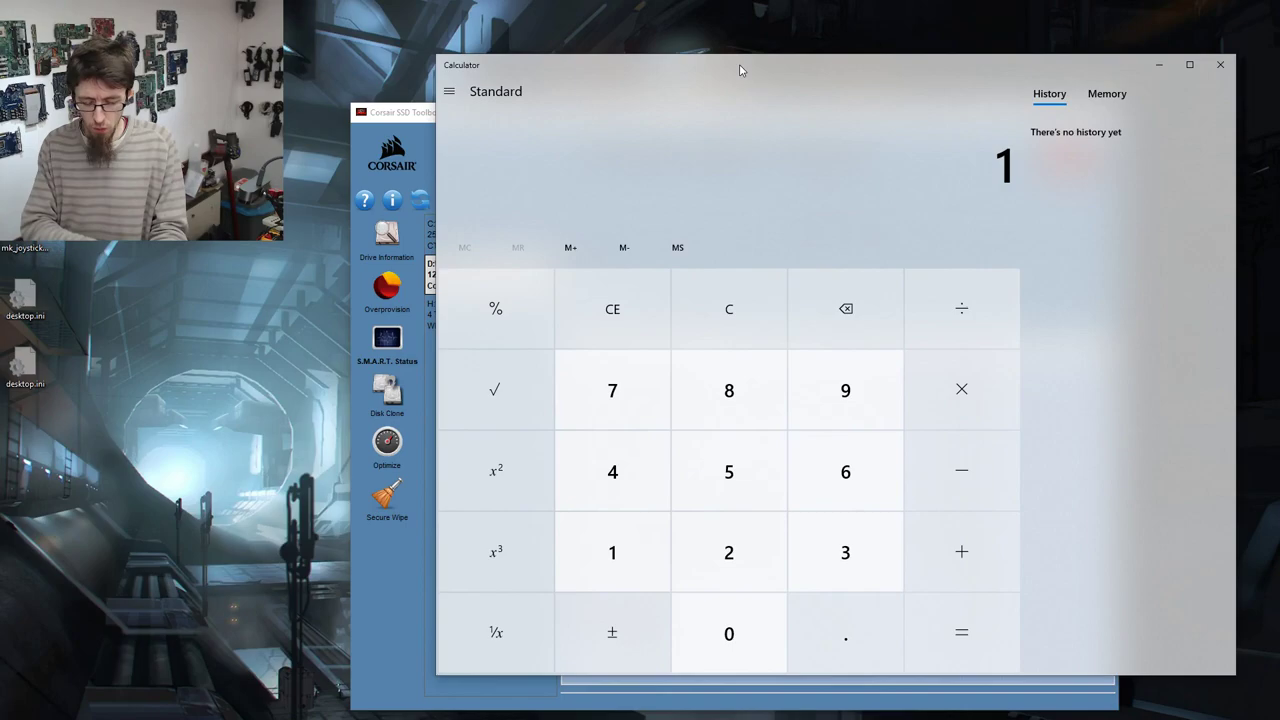
pyautogui.write('8279')
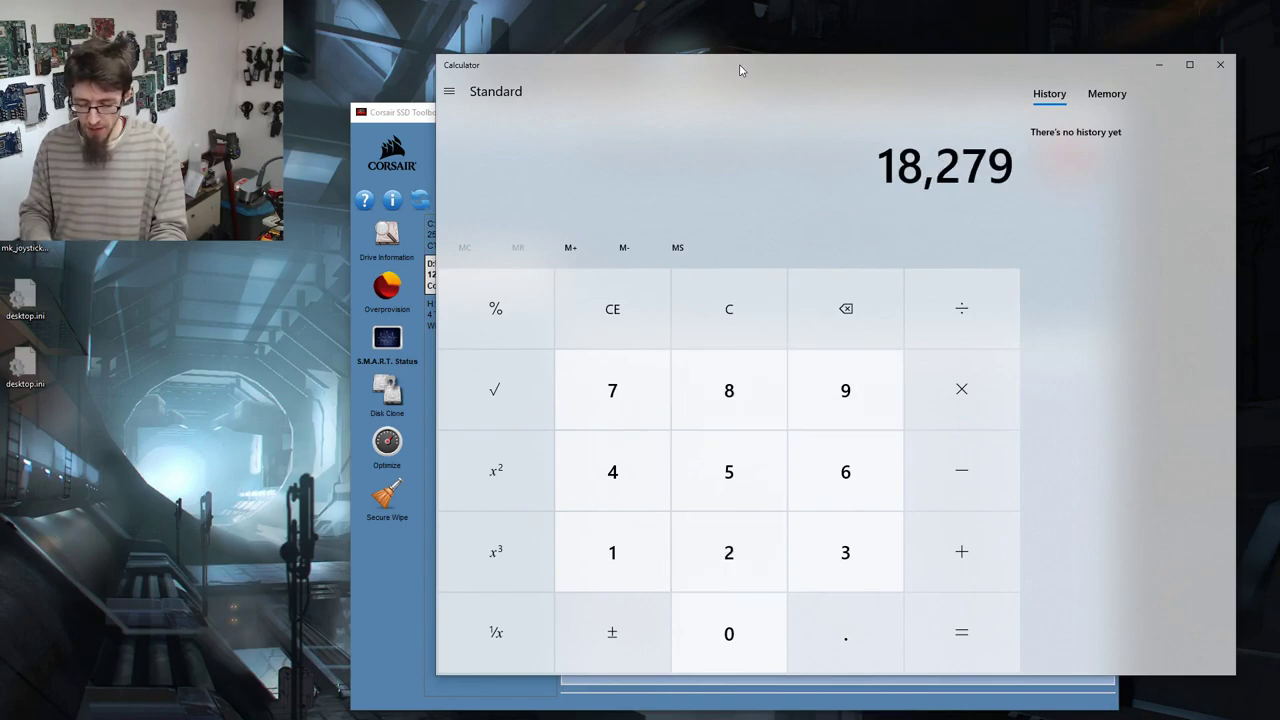
pyautogui.write('/24')
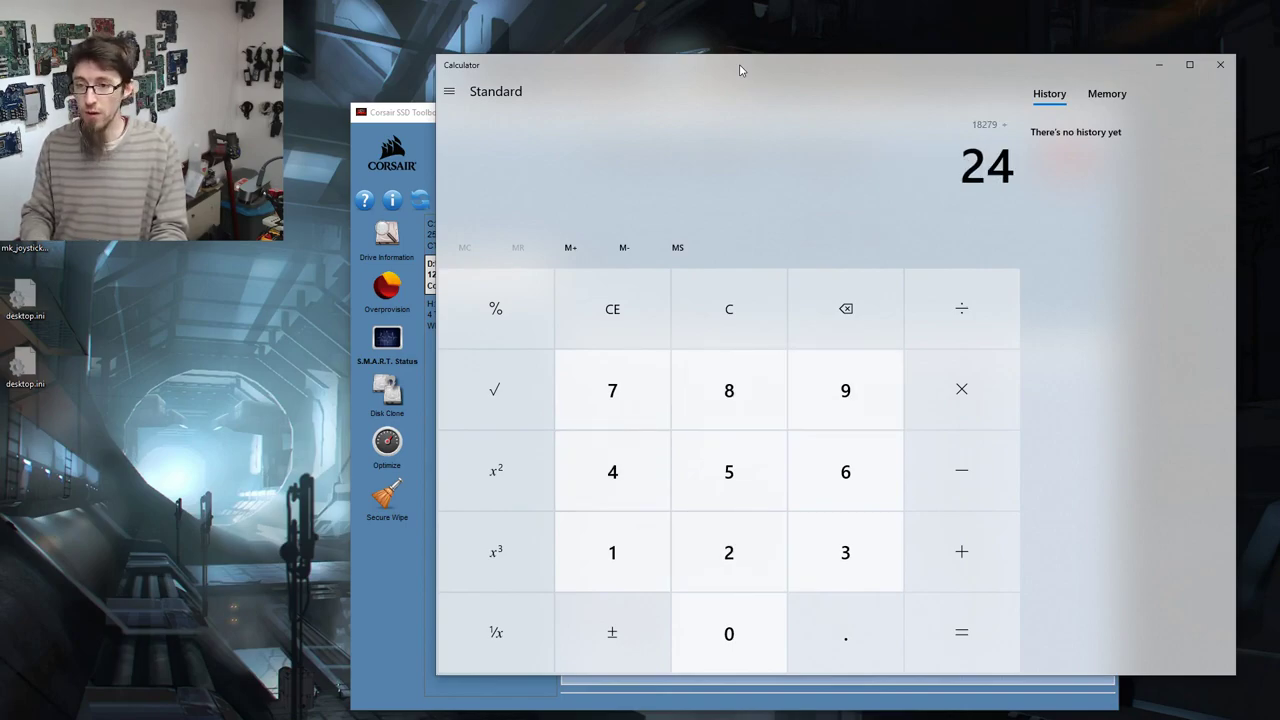
pyautogui.press('Return')
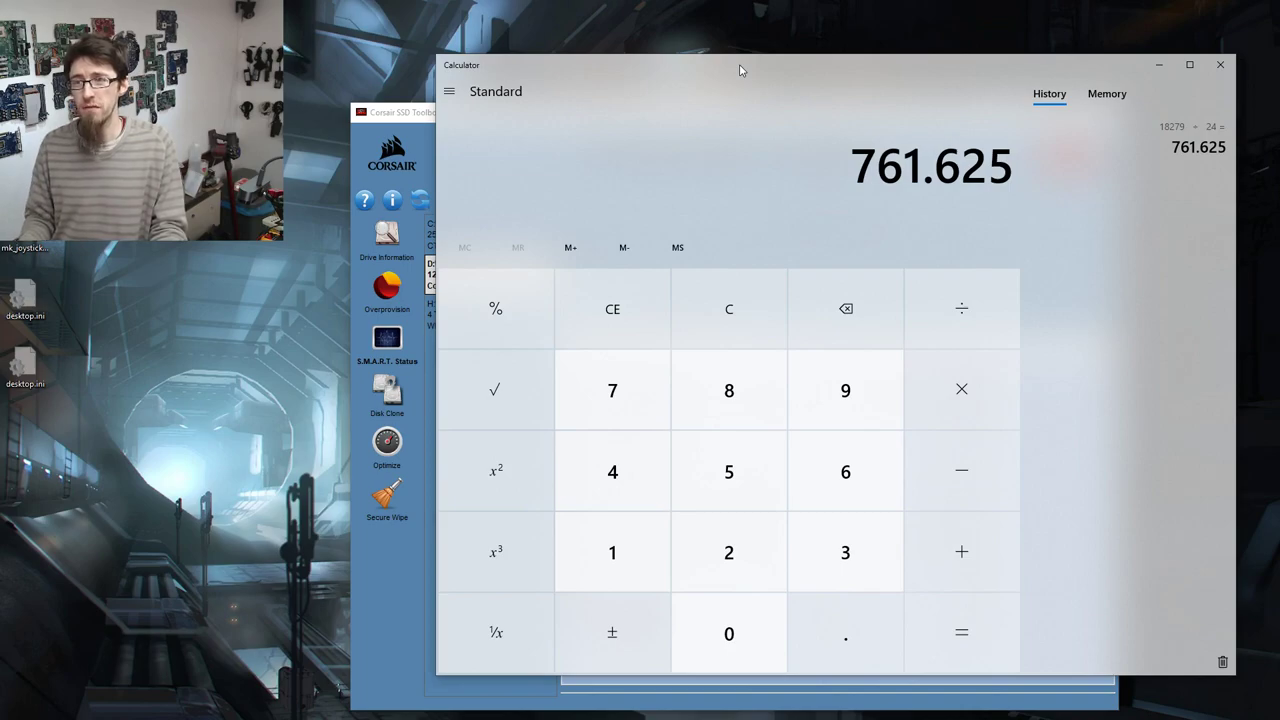
# Step: Convert the calculated days to years by dividing by 365, and close Calculator
pyautogui.press('/')
pyautogui.write('365')
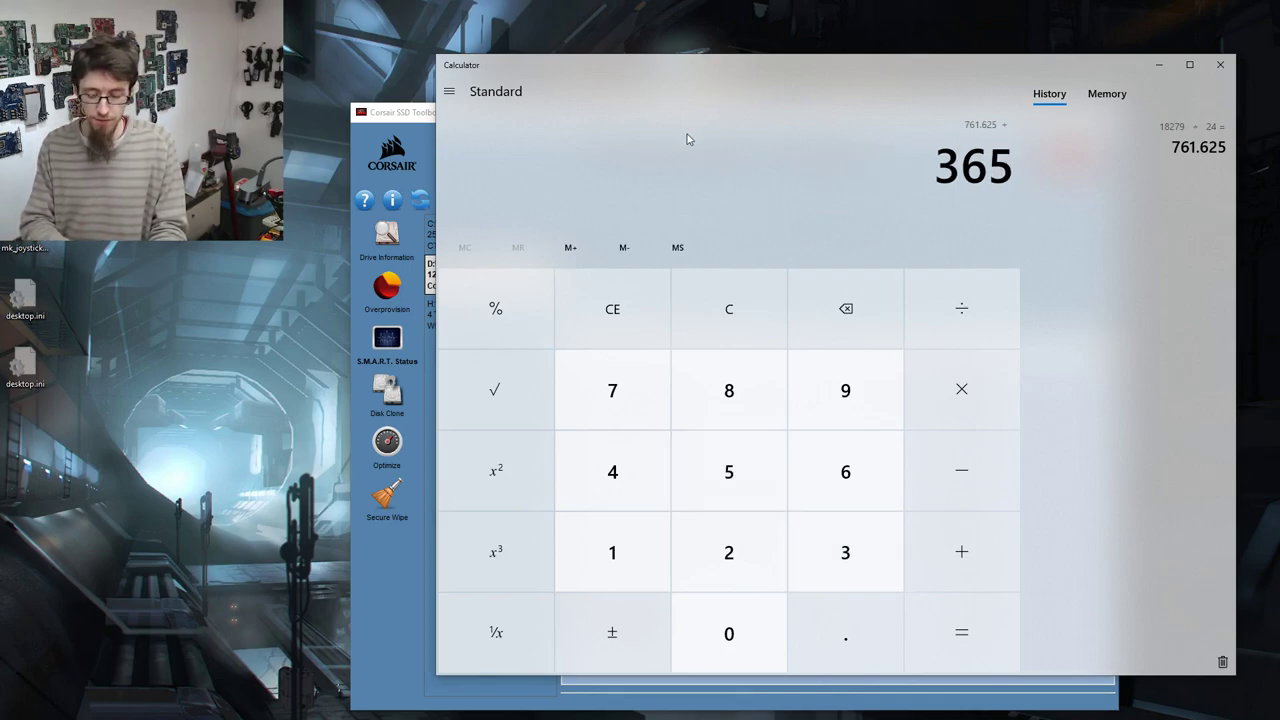
pyautogui.press('Return')
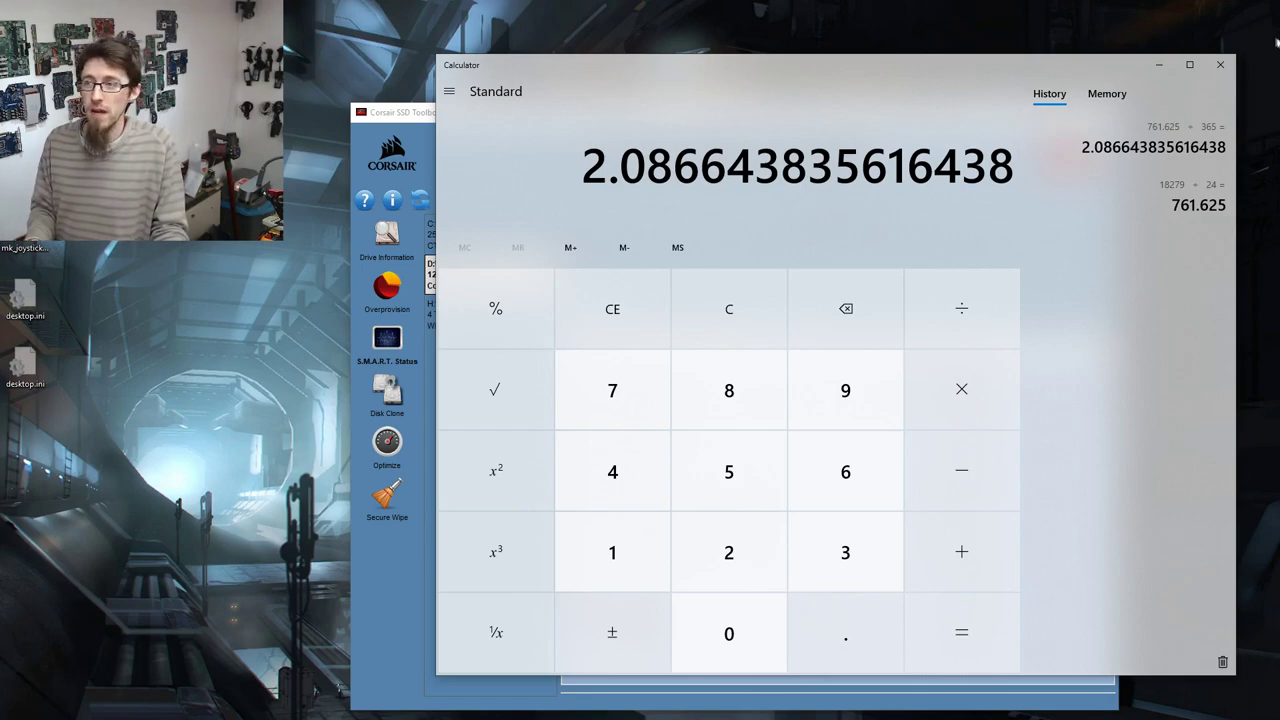
pyautogui.click(1224, 66)
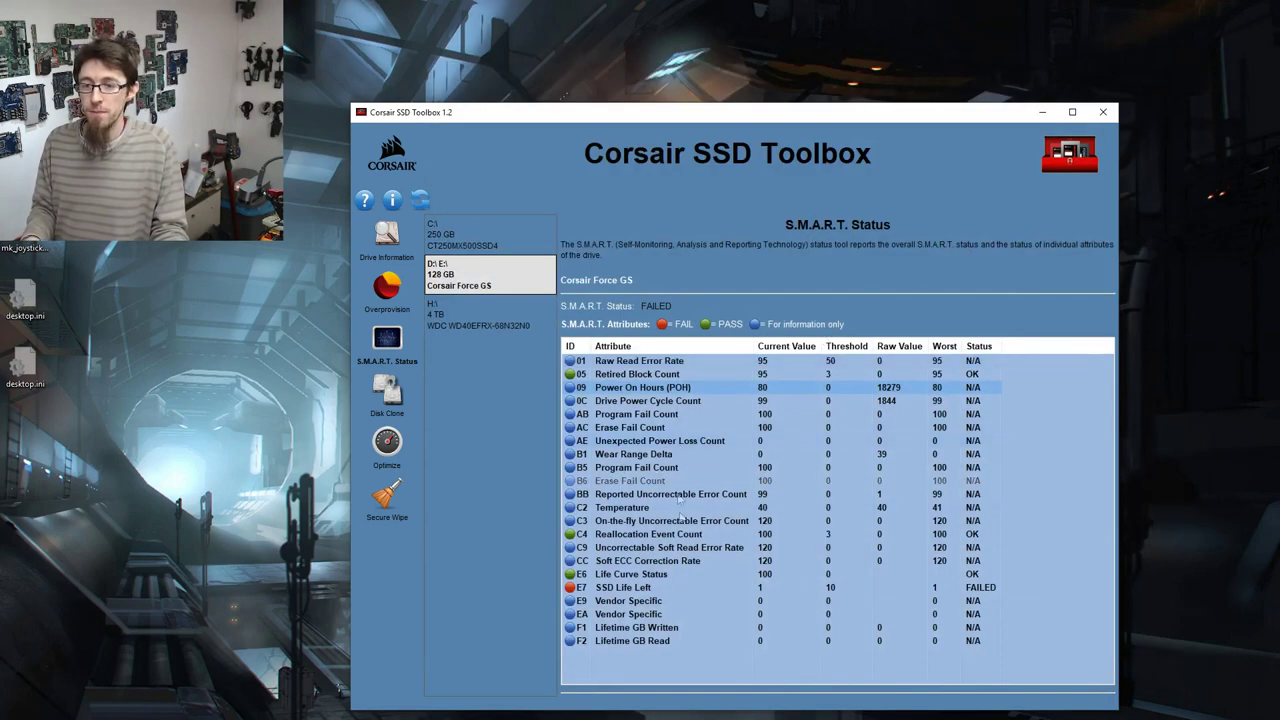
# Step: Highlight Reallocation Event Count, close Corsair SSD Toolbox and dismiss the finished Drive Snapshot backup
pyautogui.click(725, 540)
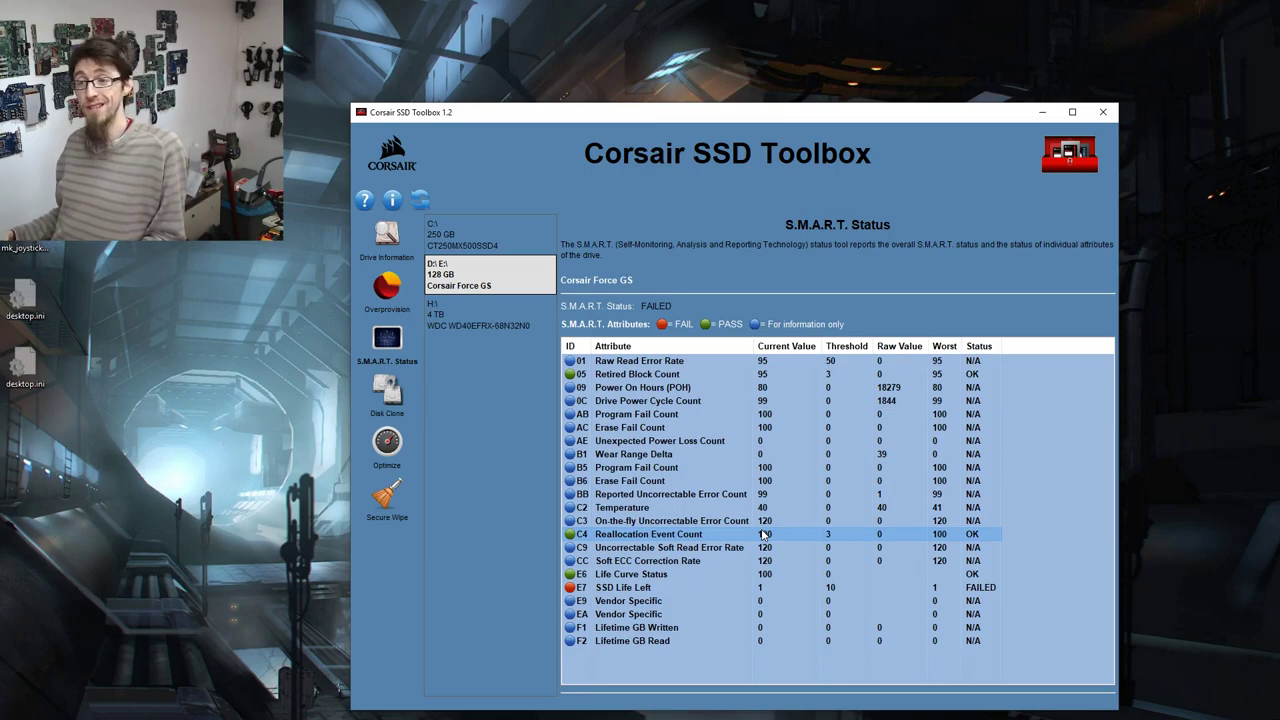
pyautogui.click(1114, 115)
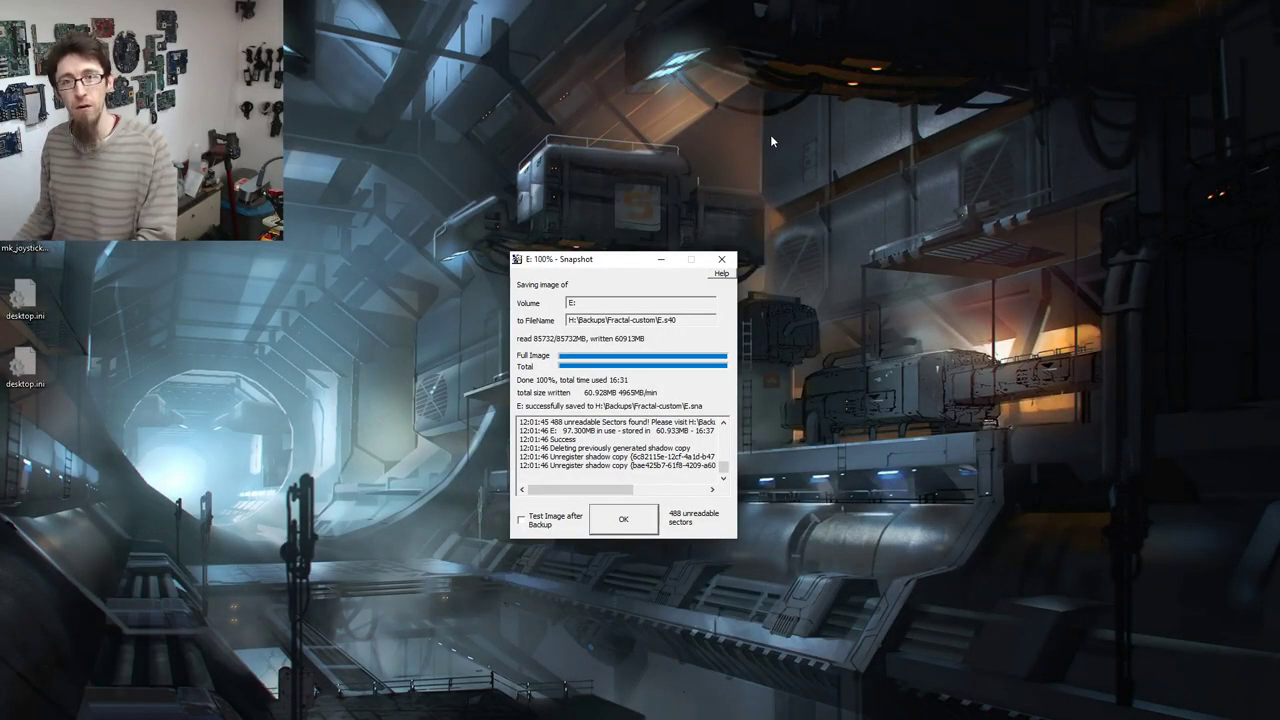
pyautogui.click(625, 520)
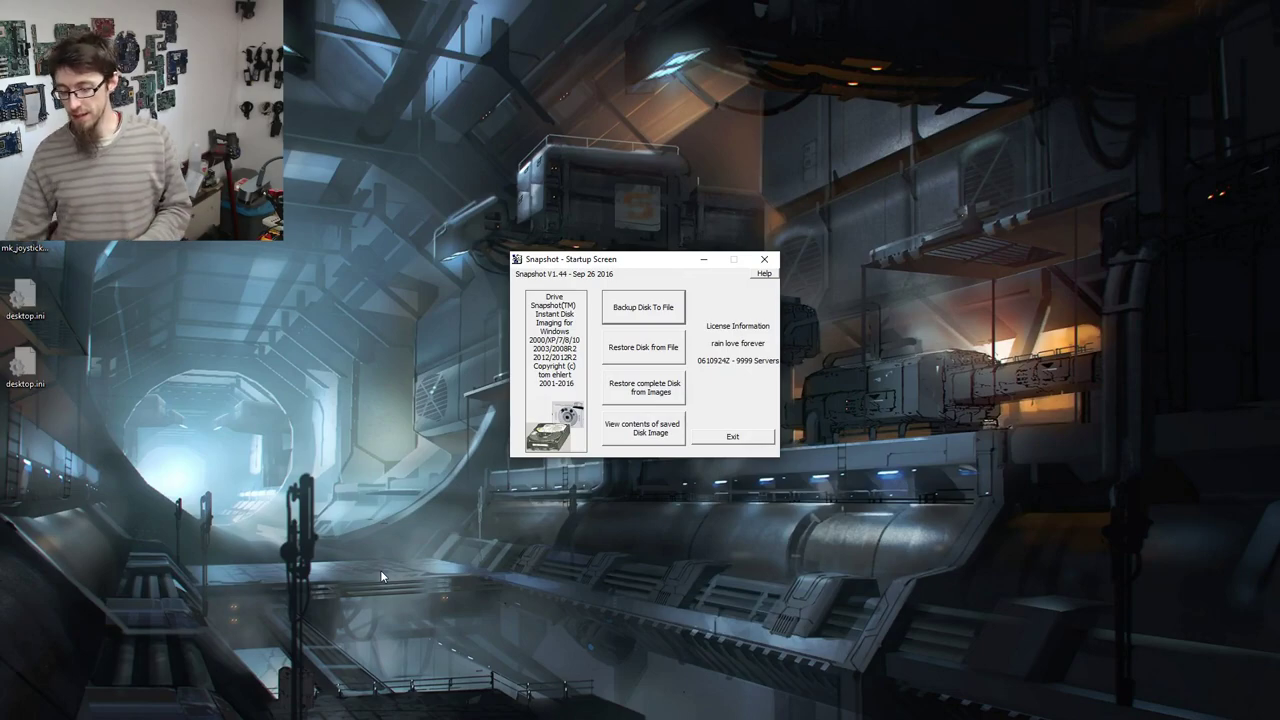
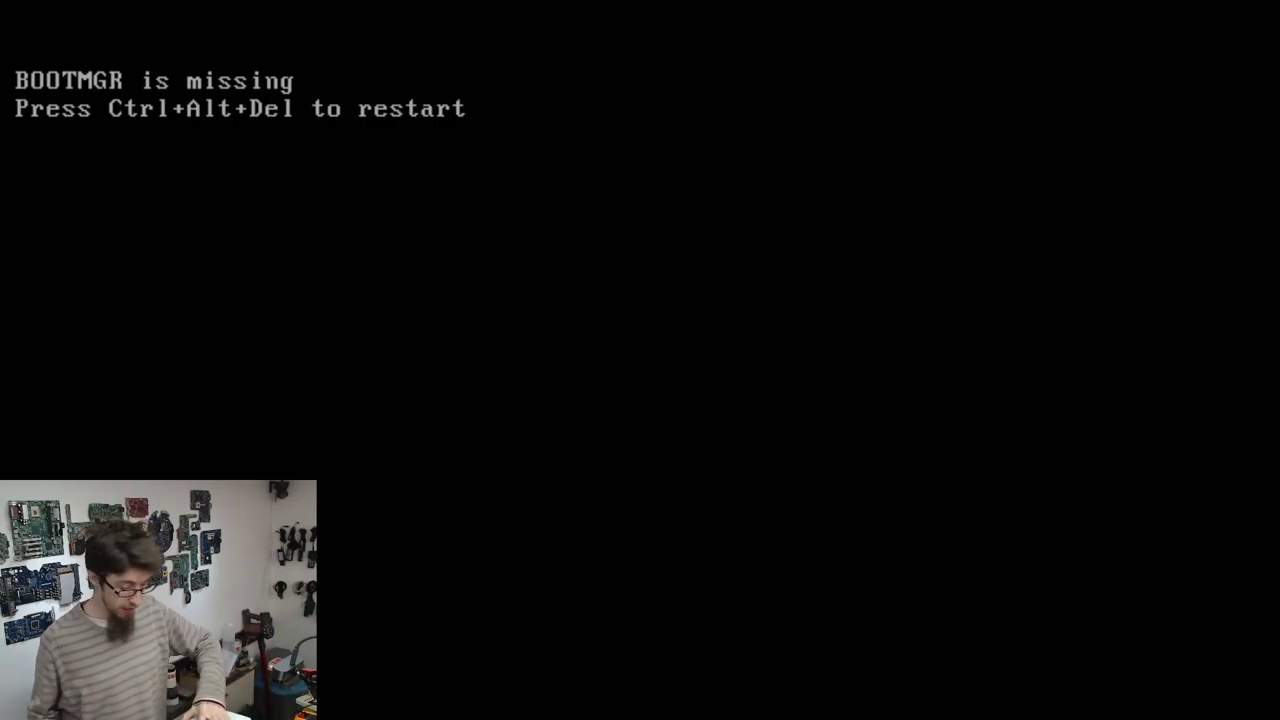
# Step: Restart the MSI machine from UEFI: KingstonDataTraveler 3.0PMAP, Partition 1, and accept the United Kingdom language settings in Windows Setup
pyautogui.hotkey('ctrl', 'alt', 'Delete')
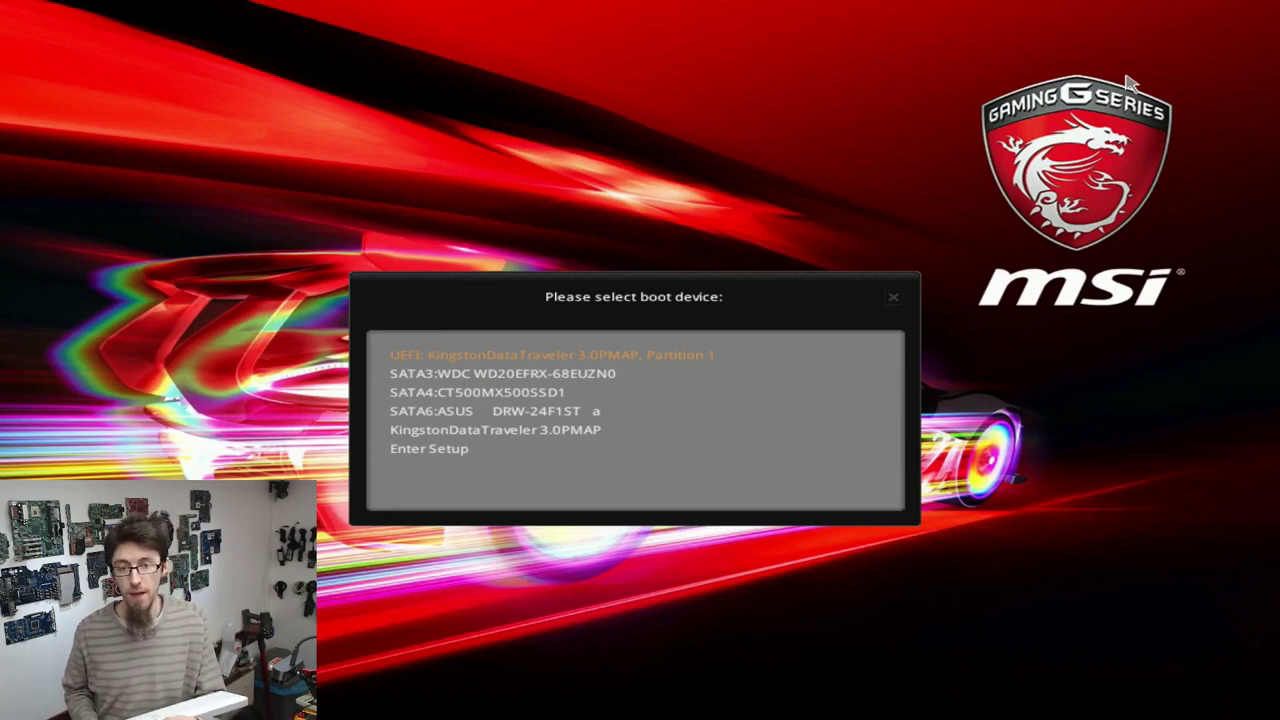
pyautogui.press('Return')
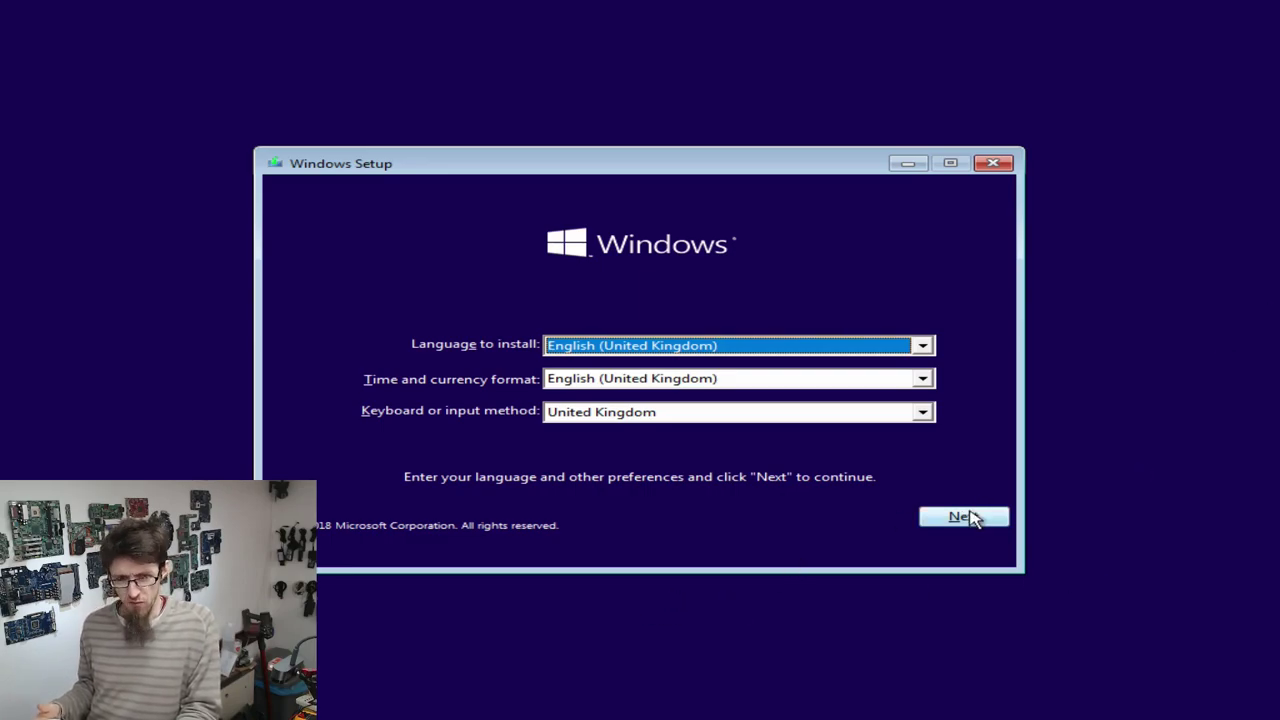
pyautogui.click(962, 517)
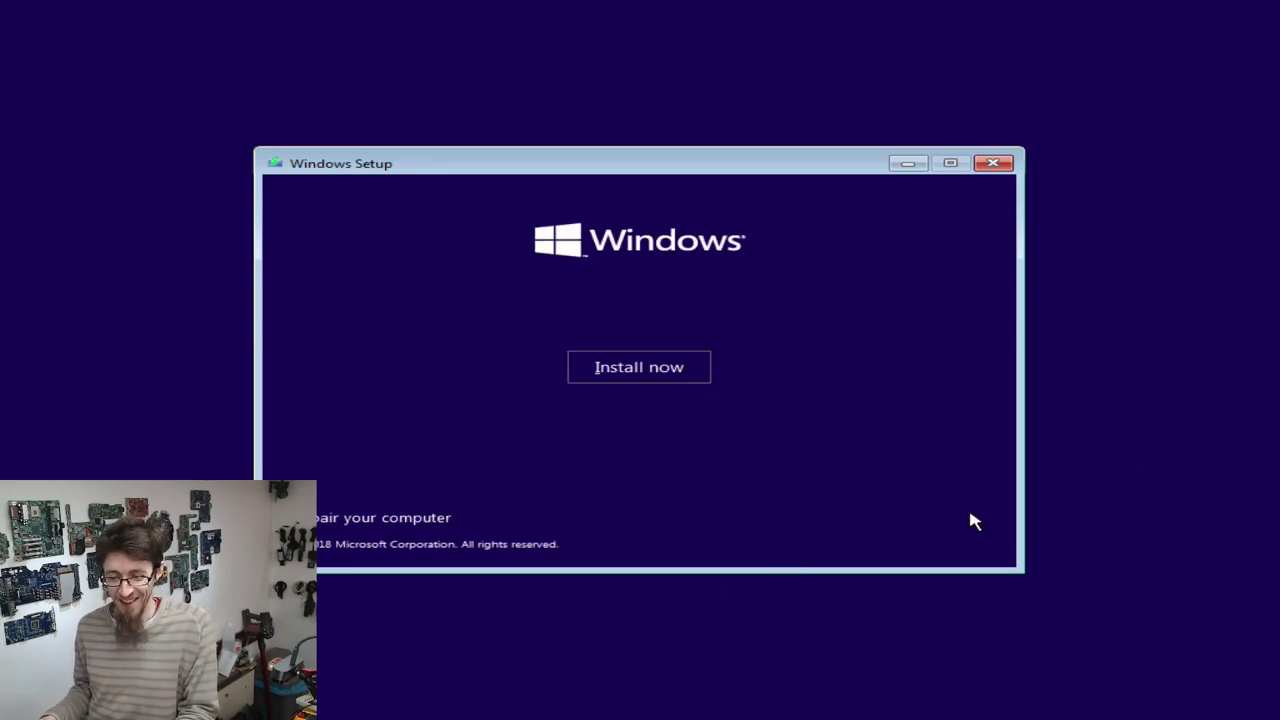
# Step: Enter the repair environment's advanced troubleshooting options and try to fix the boot problem with Start-up Repair
pyautogui.click(385, 520)
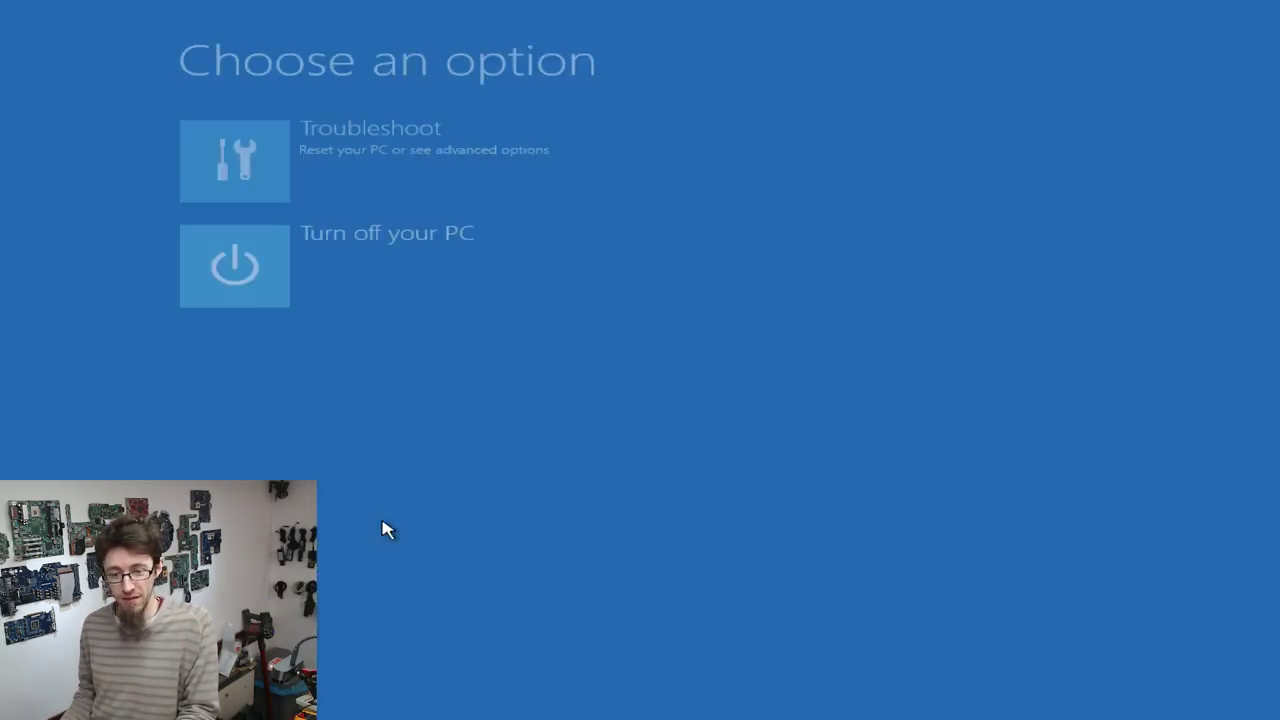
pyautogui.click(368, 131)
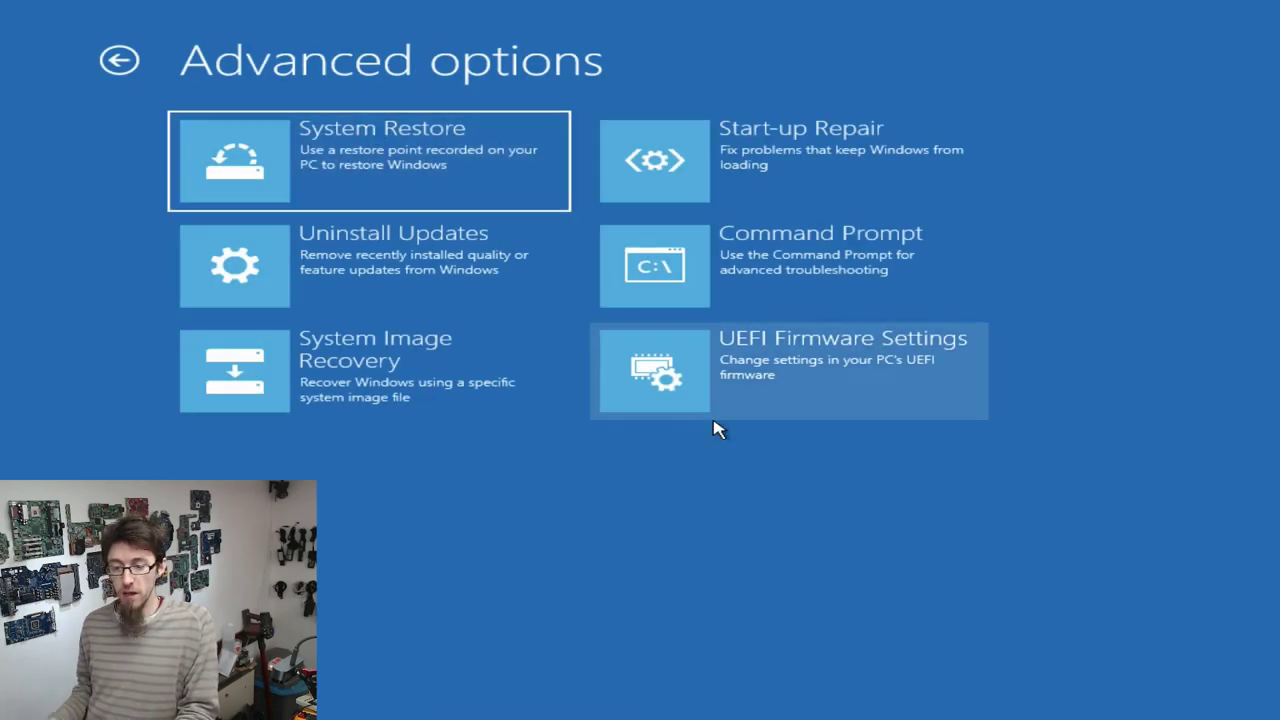
pyautogui.click(852, 180)
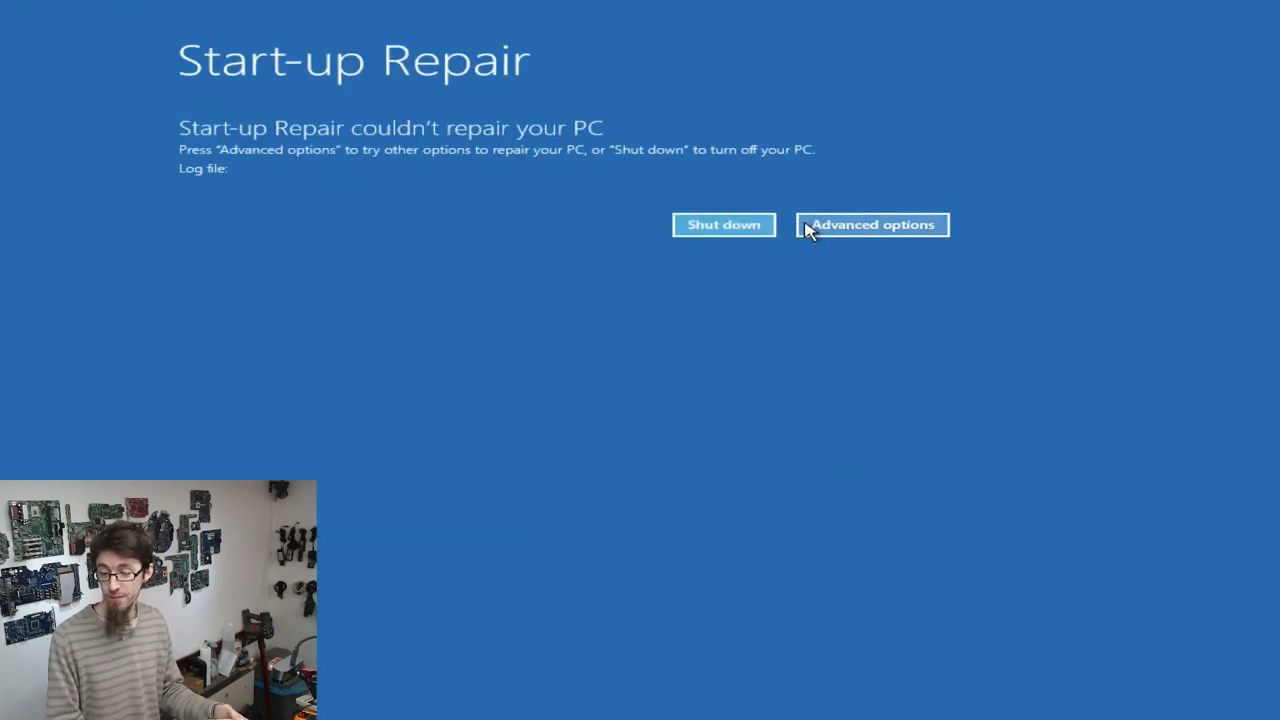
# Step: Return from Start-up Repair to the advanced troubleshooting options and open Command Prompt
pyautogui.click(846, 228)
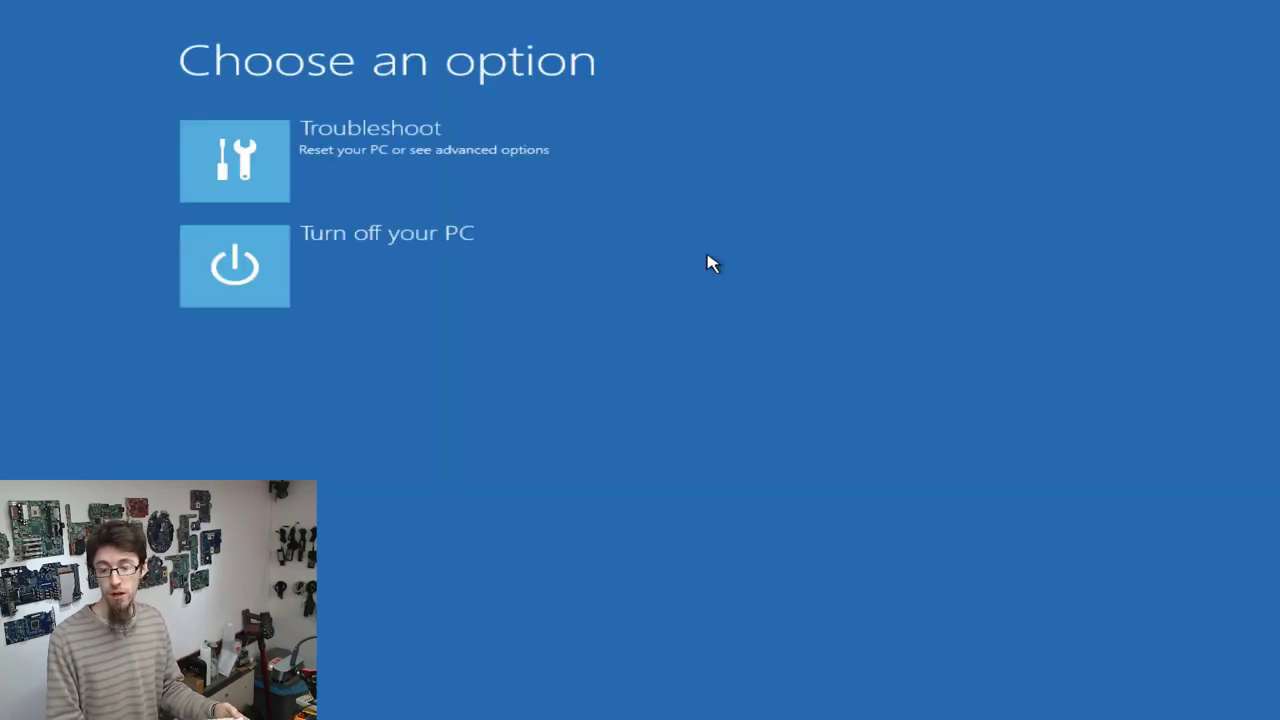
pyautogui.click(402, 189)
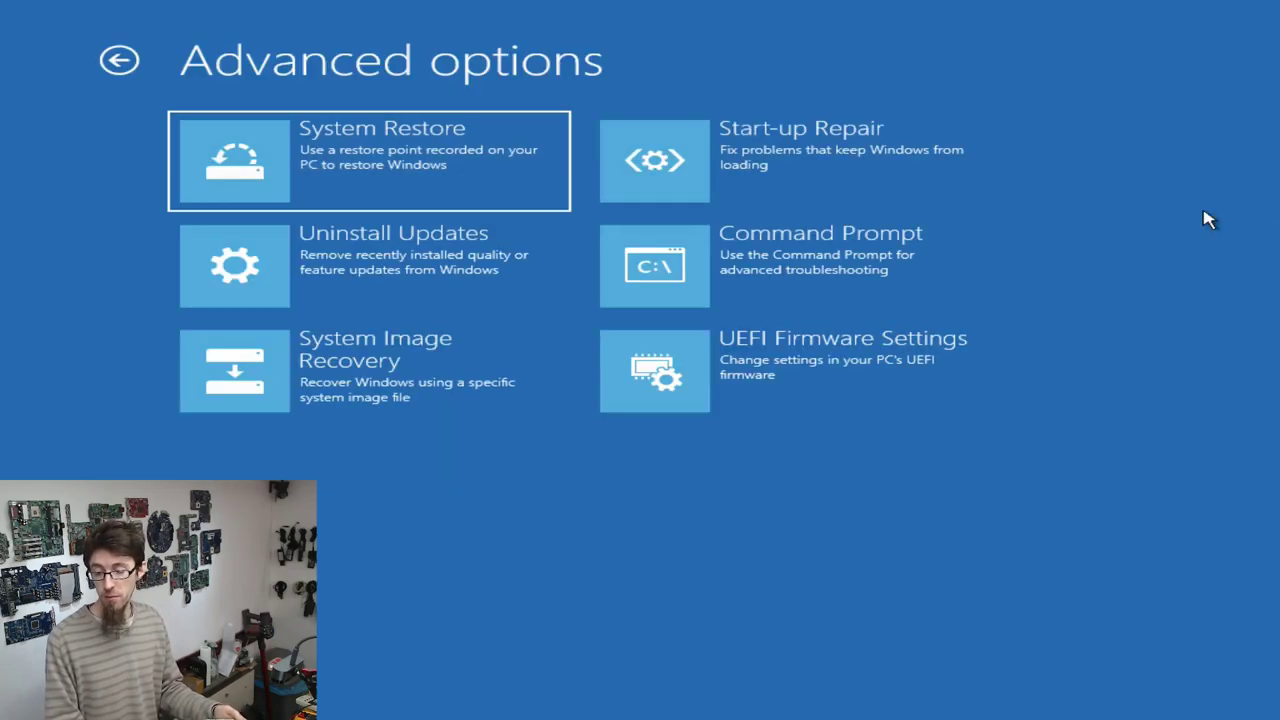
pyautogui.click(725, 297)
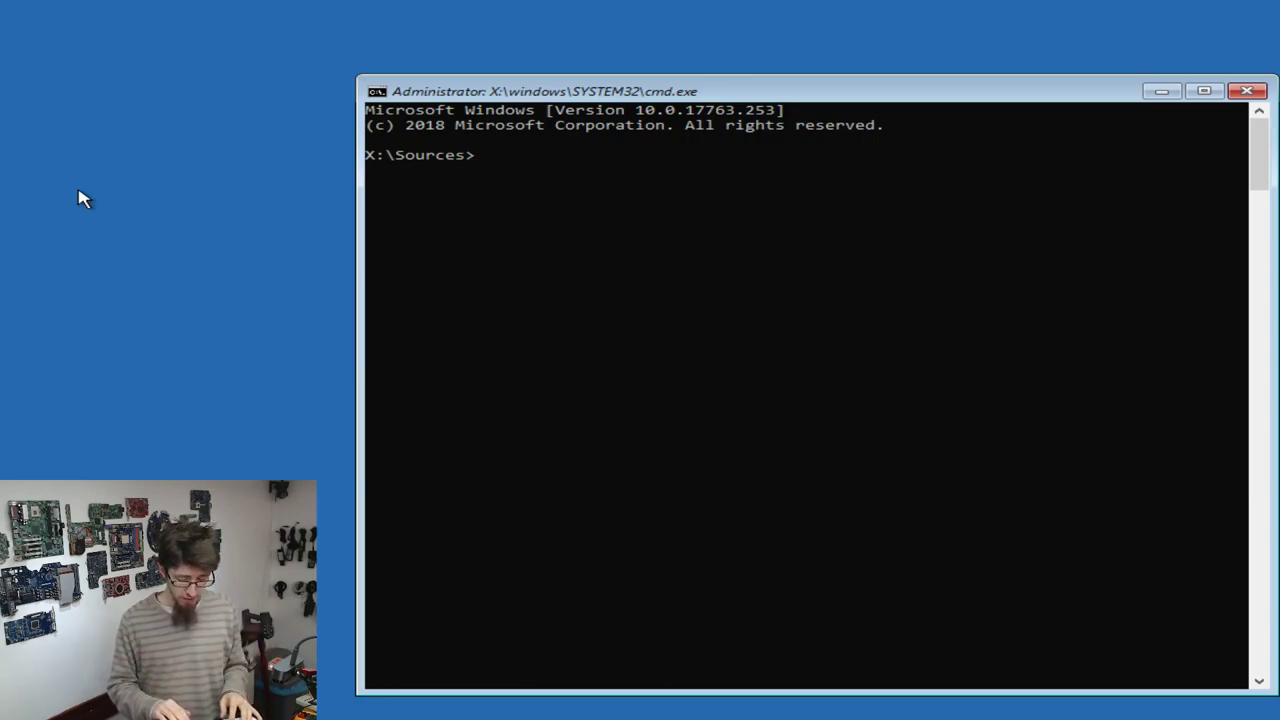
# Step: Switch to drive C: and list its root directory with dir
pyautogui.write('c:')
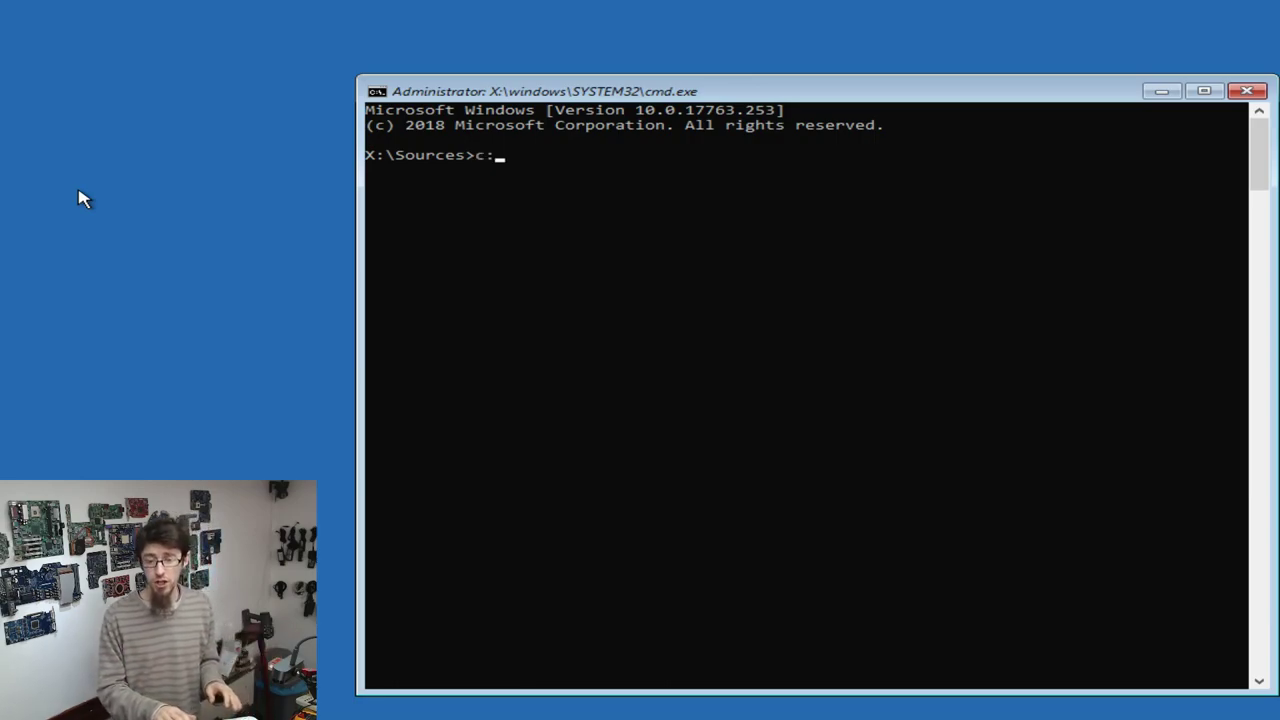
pyautogui.press('Return')
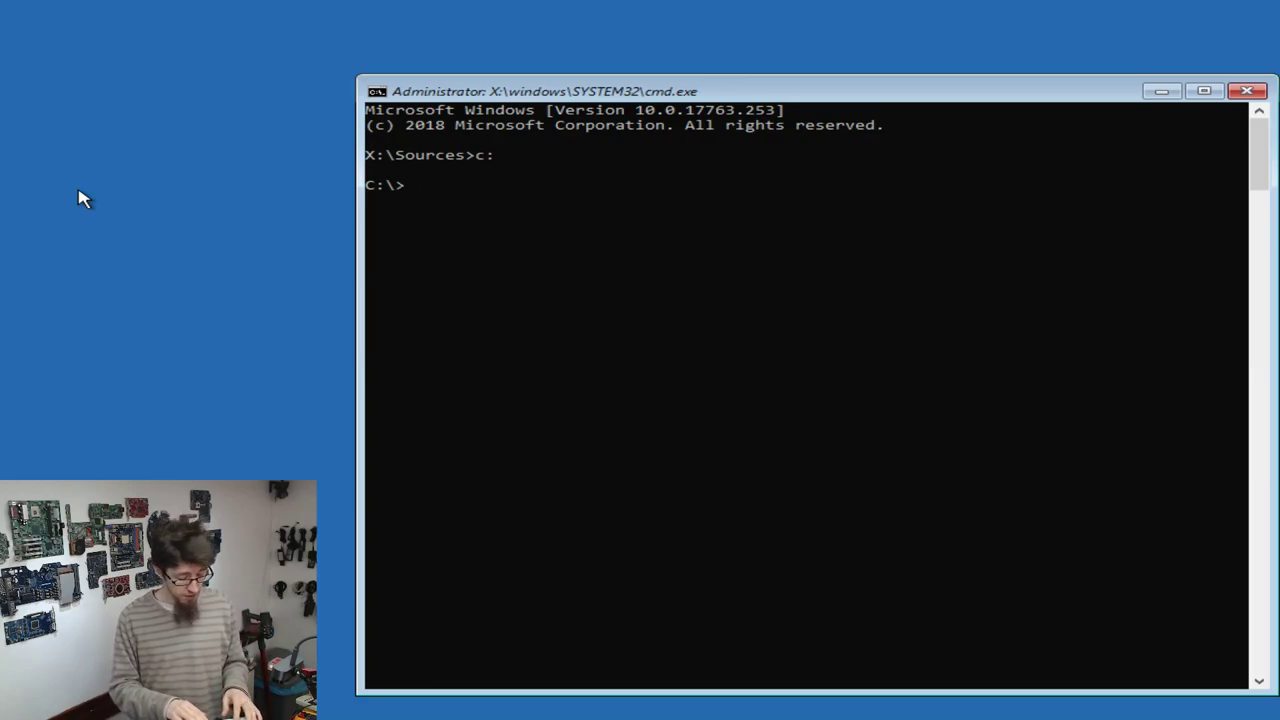
pyautogui.write('dir')
pyautogui.press('Return')
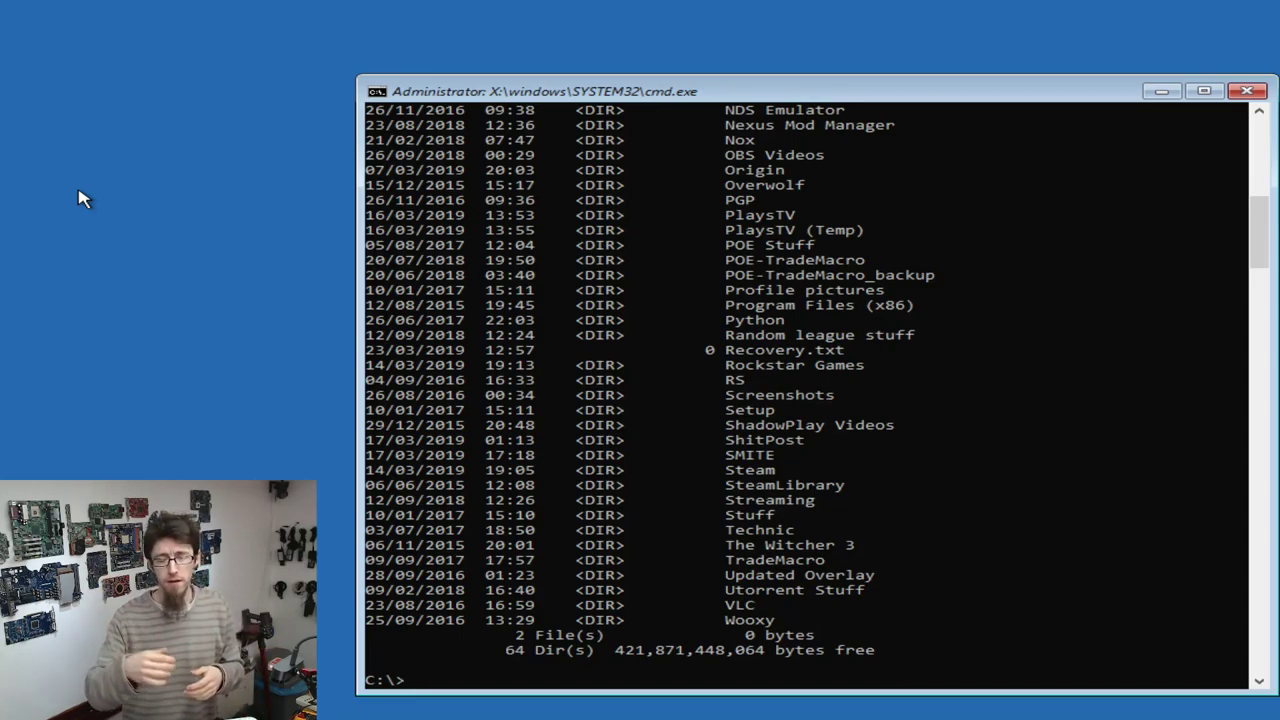
# Step: Switch to drive D: and list its root directory with dir
pyautogui.write('d:')
pyautogui.press('Return')
pyautogui.write('dir')
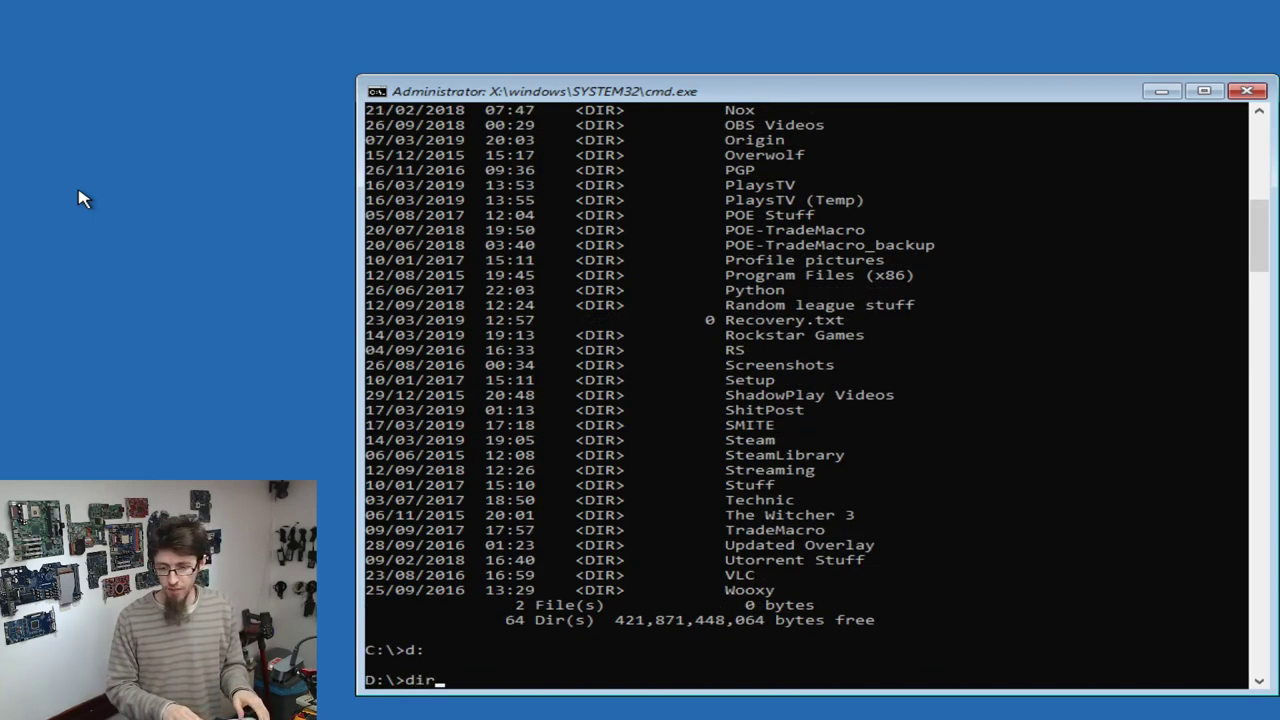
pyautogui.press('Return')
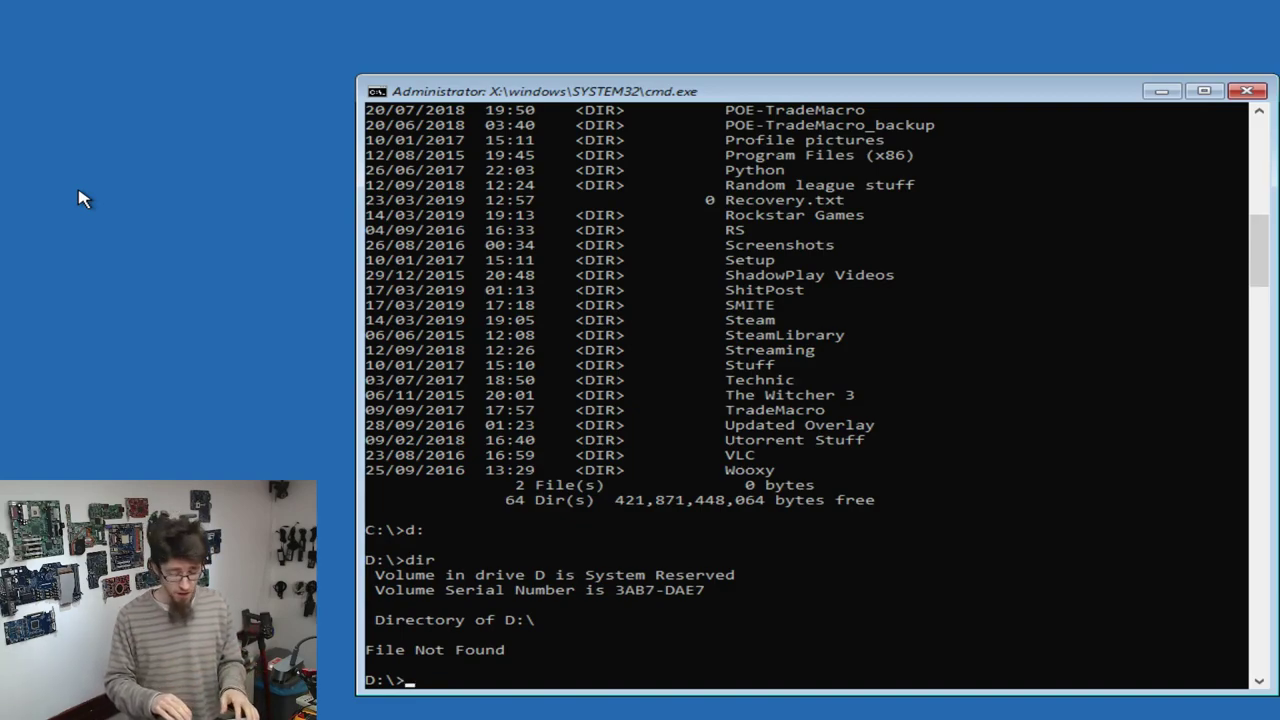
# Step: Switch to drive E: and list its root directory with dir
pyautogui.write('e:')
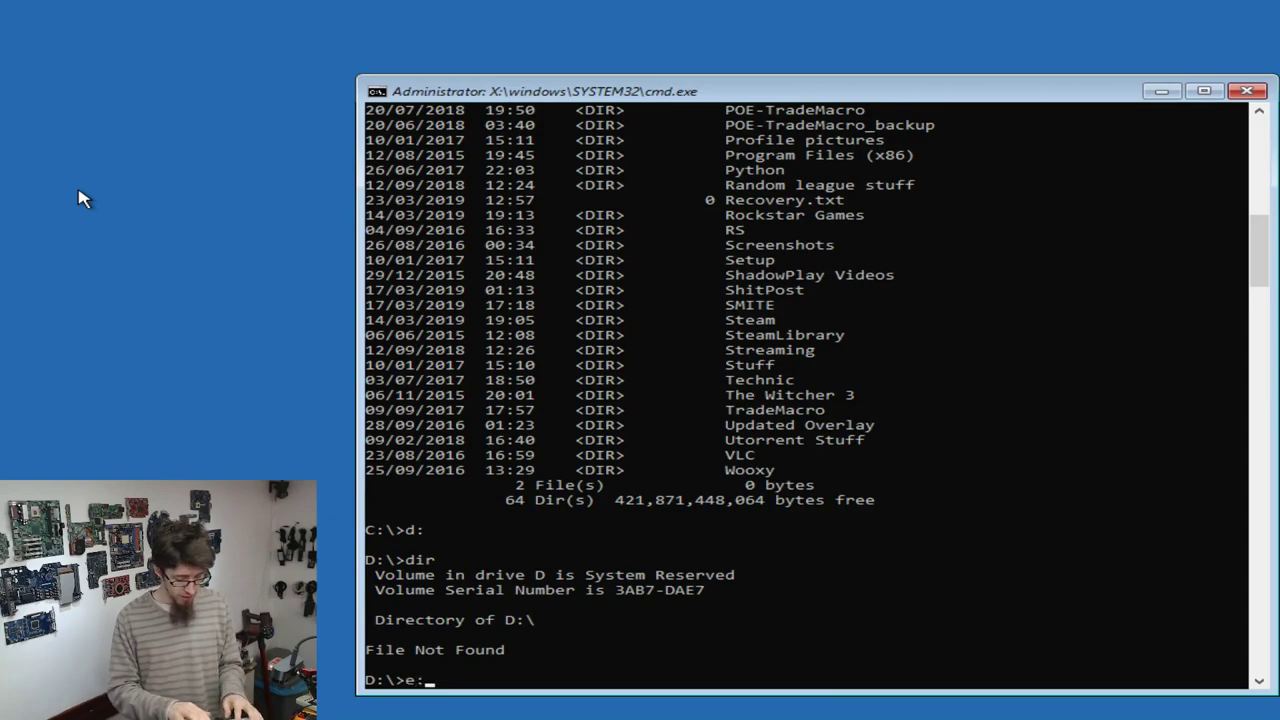
pyautogui.press('Return')
pyautogui.write('dir')
pyautogui.press('Return')
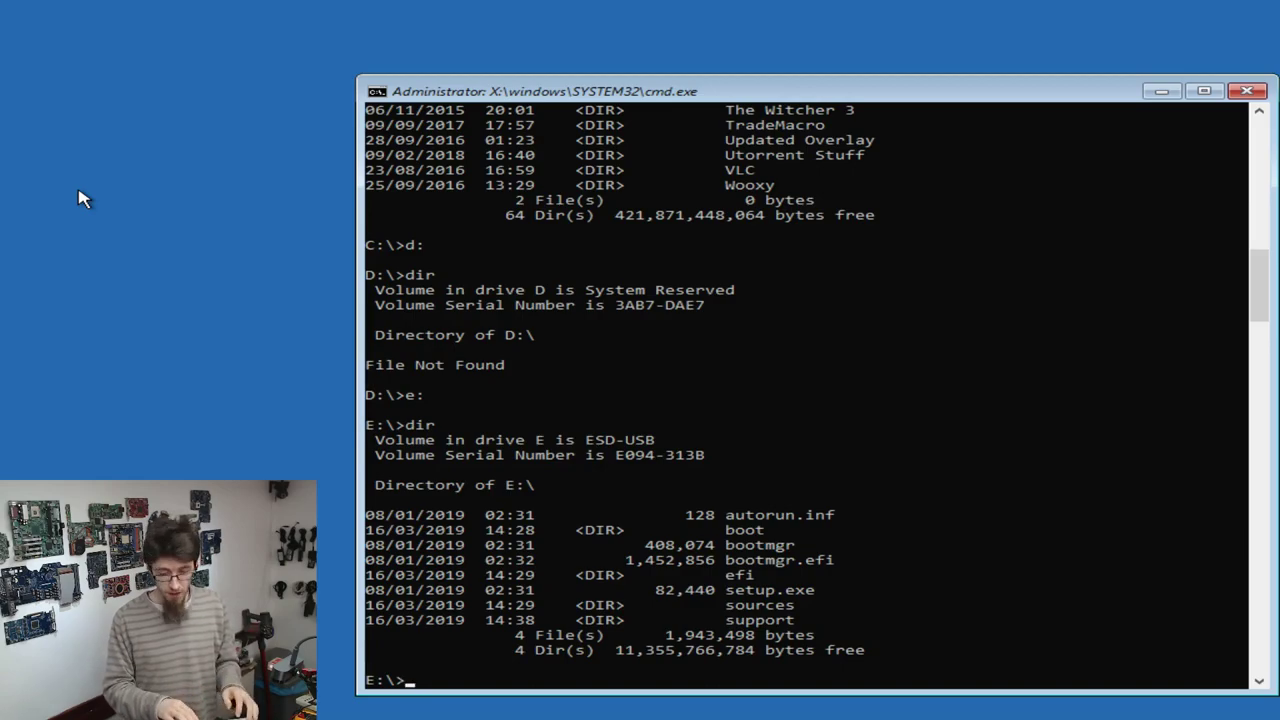
# Step: Switch to drive F: and list its root directory with dir
pyautogui.write('f')
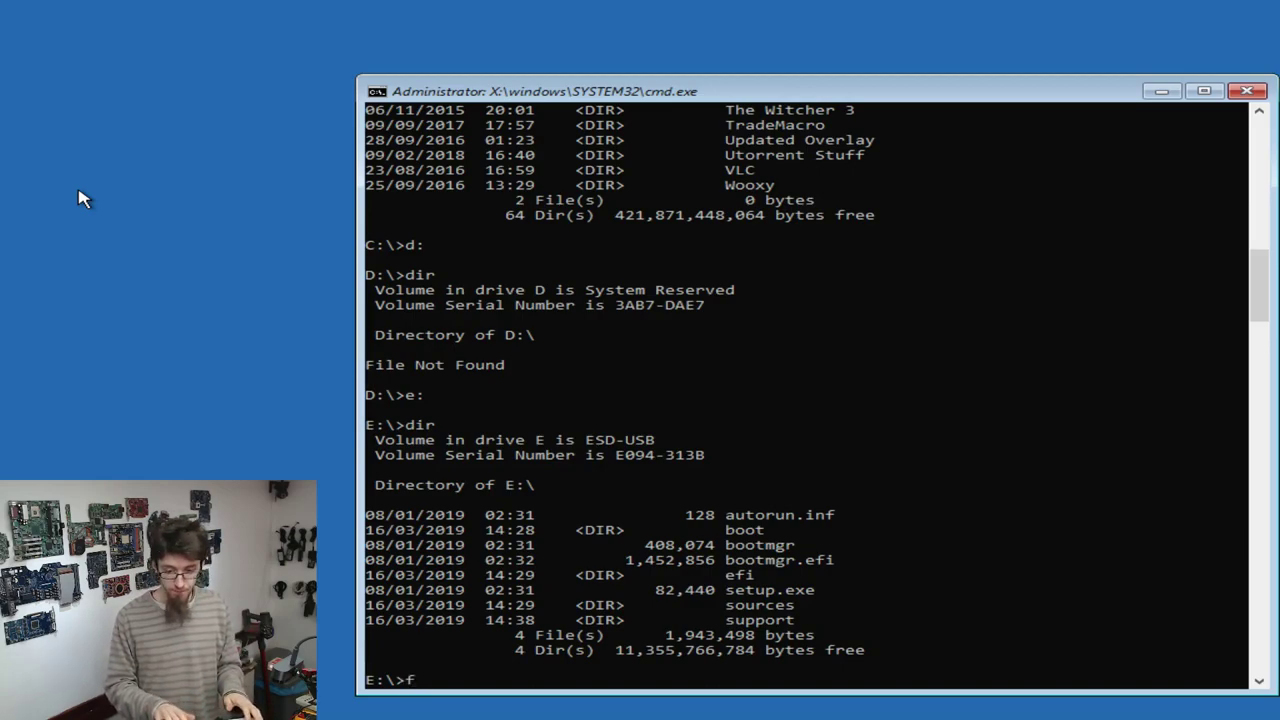
pyautogui.write(':')
pyautogui.press('Return')
pyautogui.write('dir')
pyautogui.press('Return')
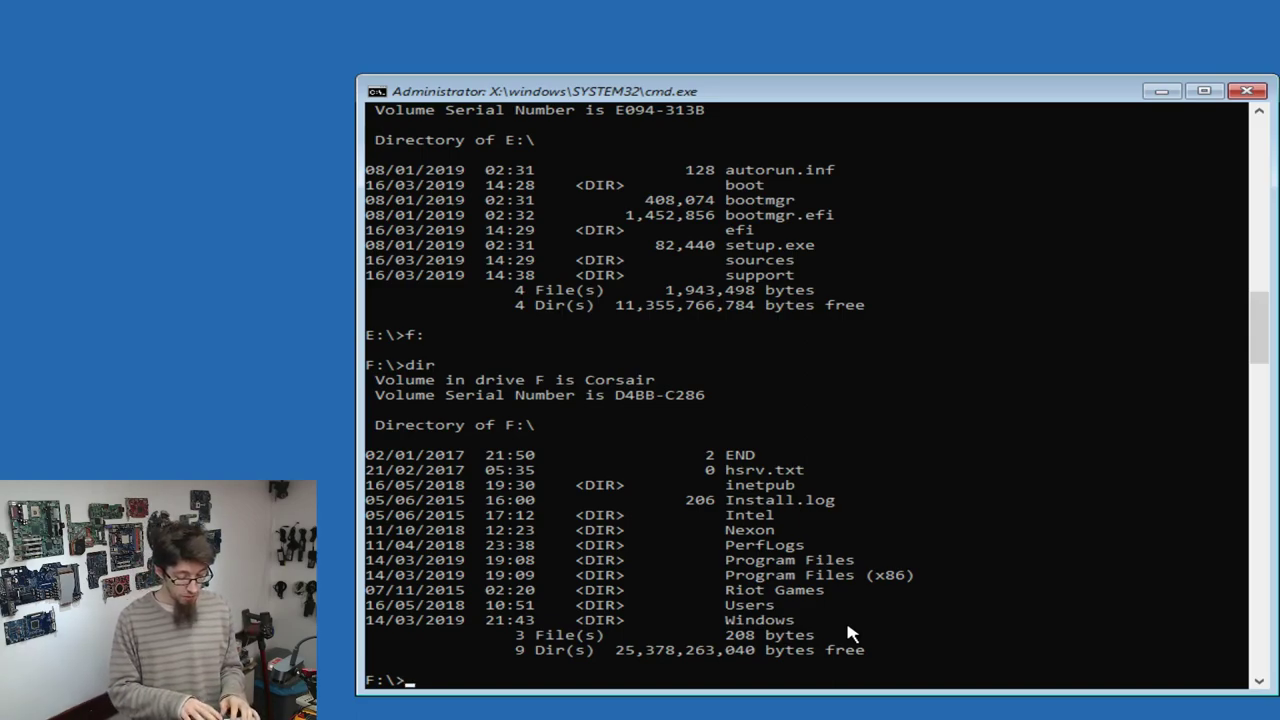
# Step: Repair the master boot record by running bootrec /fixmbr
pyautogui.write('bootrec')
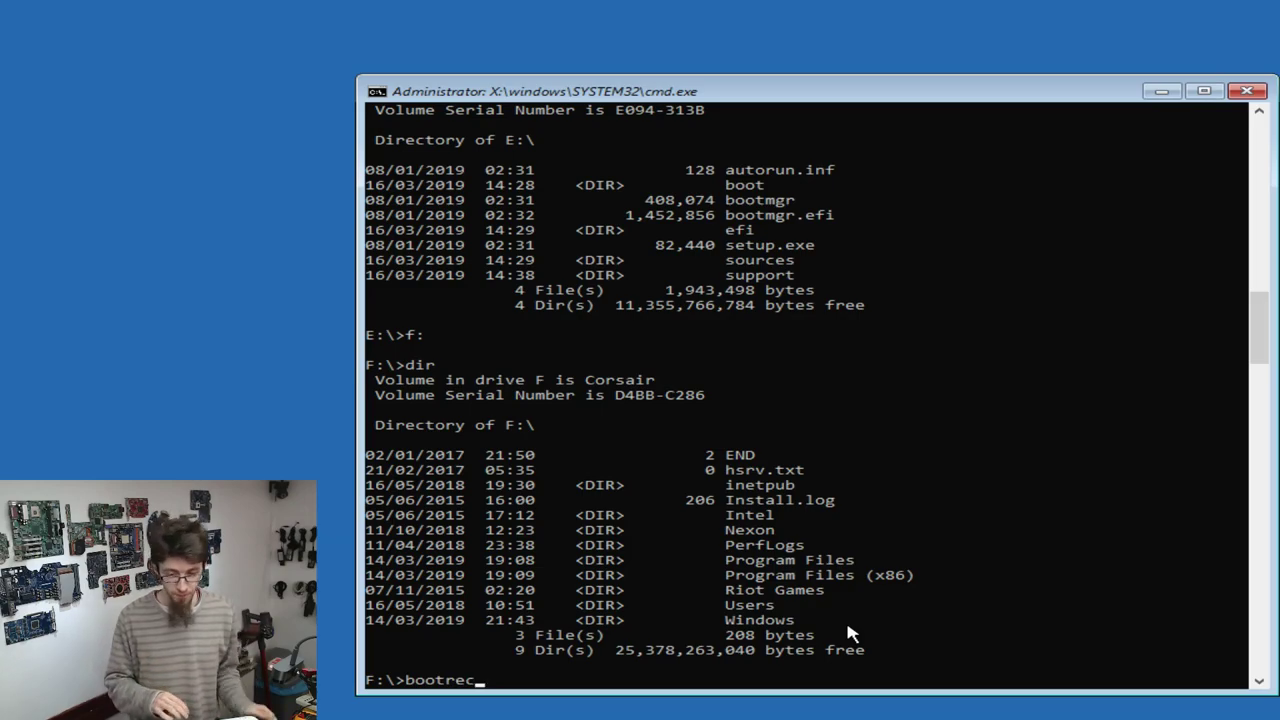
pyautogui.write(' /')
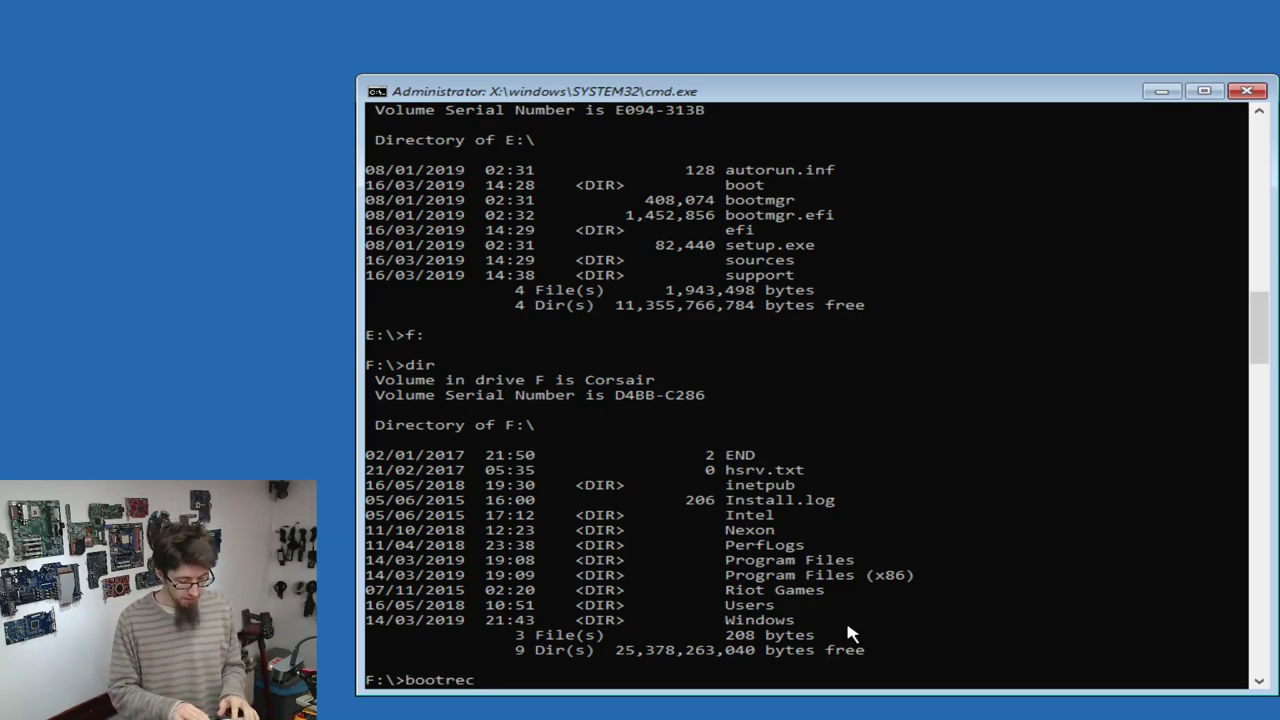
pyautogui.write('fixmbr')
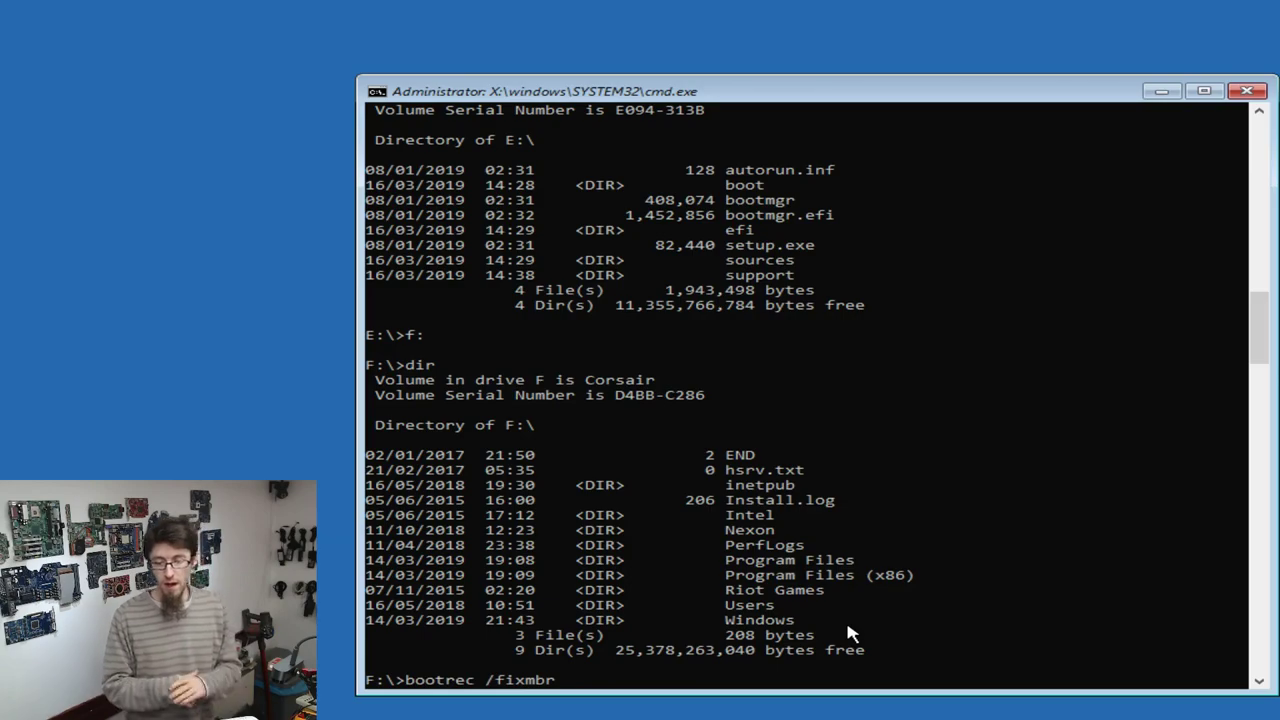
pyautogui.press('Return')
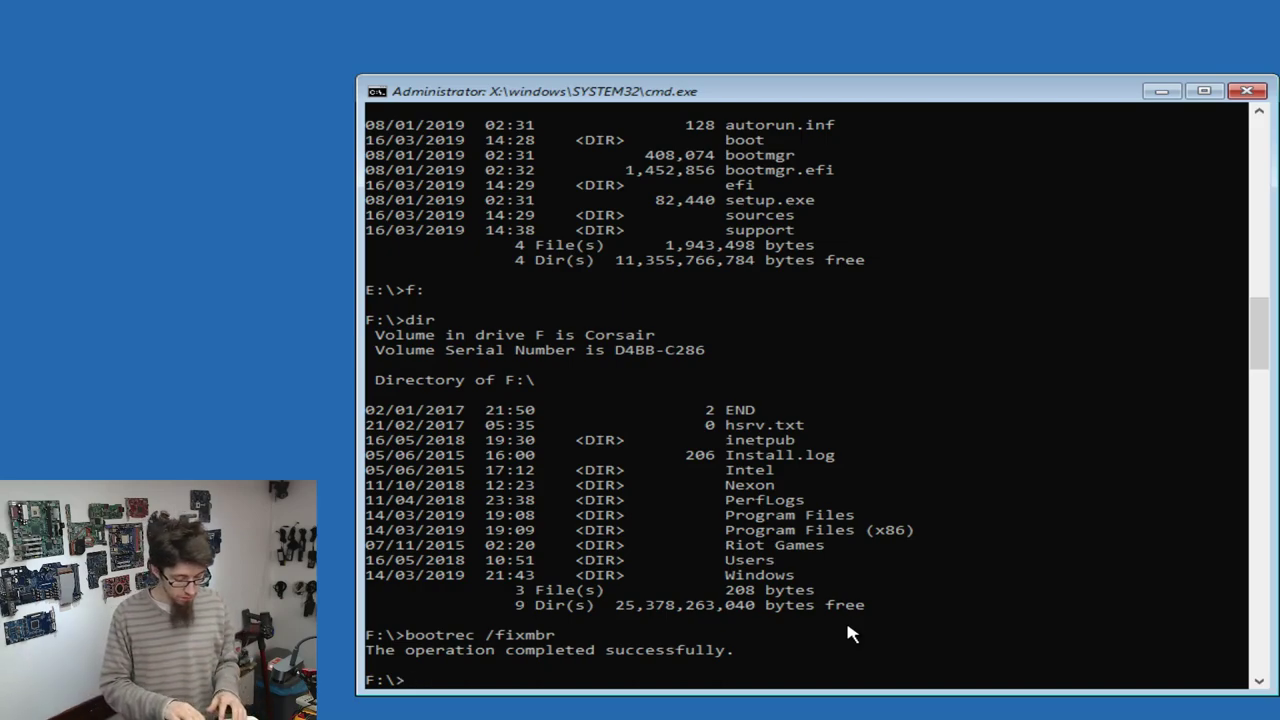
# Step: Try to write a new boot sector by running bootrec /fixboot
pyautogui.write('bo')
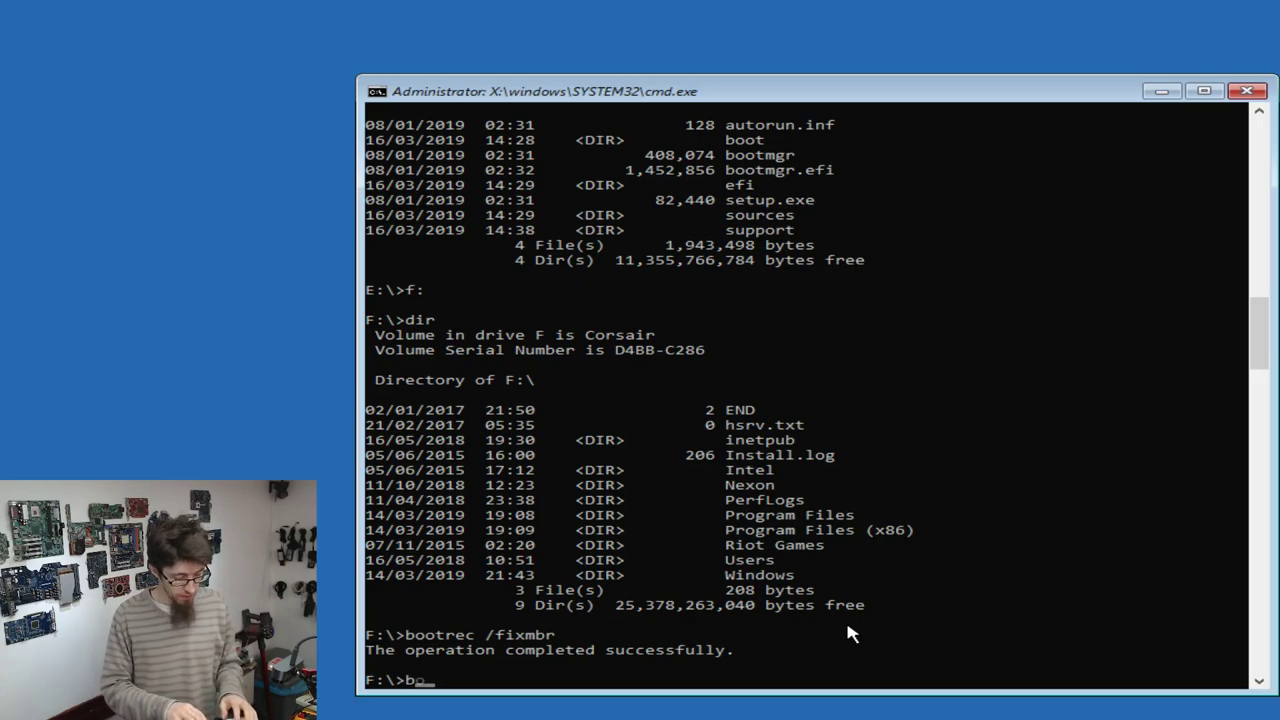
pyautogui.write('otrec')
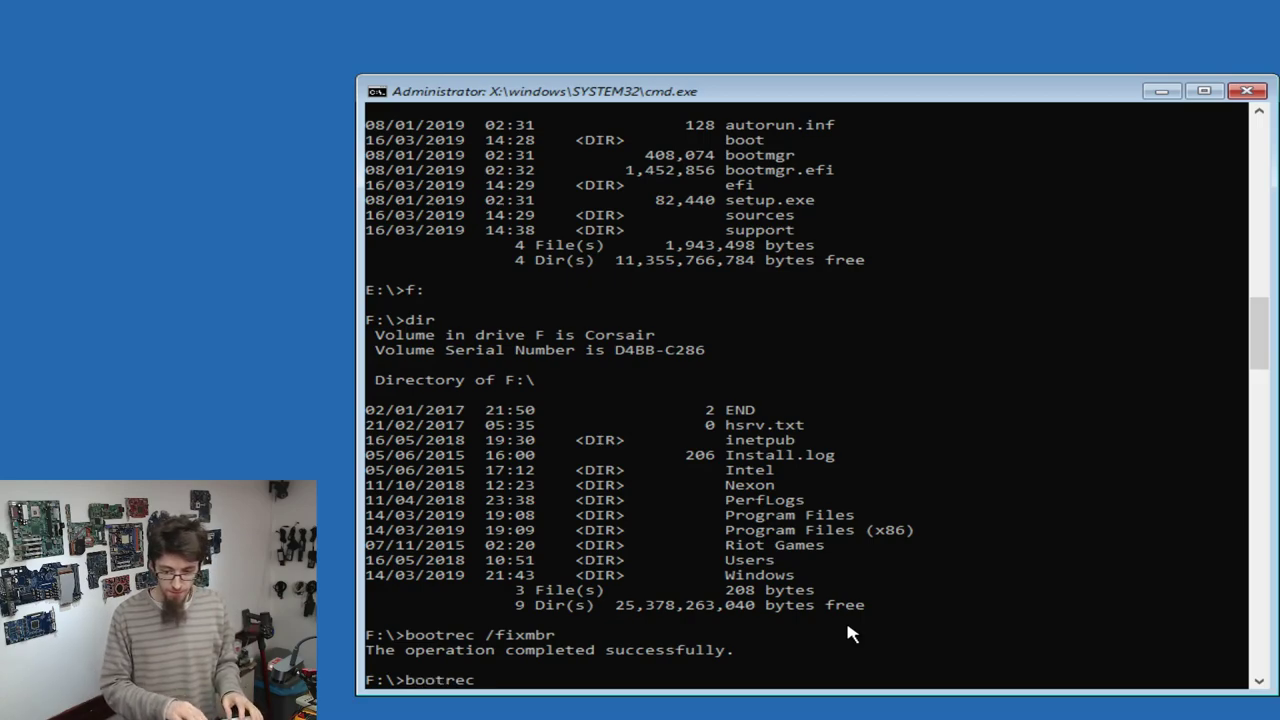
pyautogui.write(' /fi')
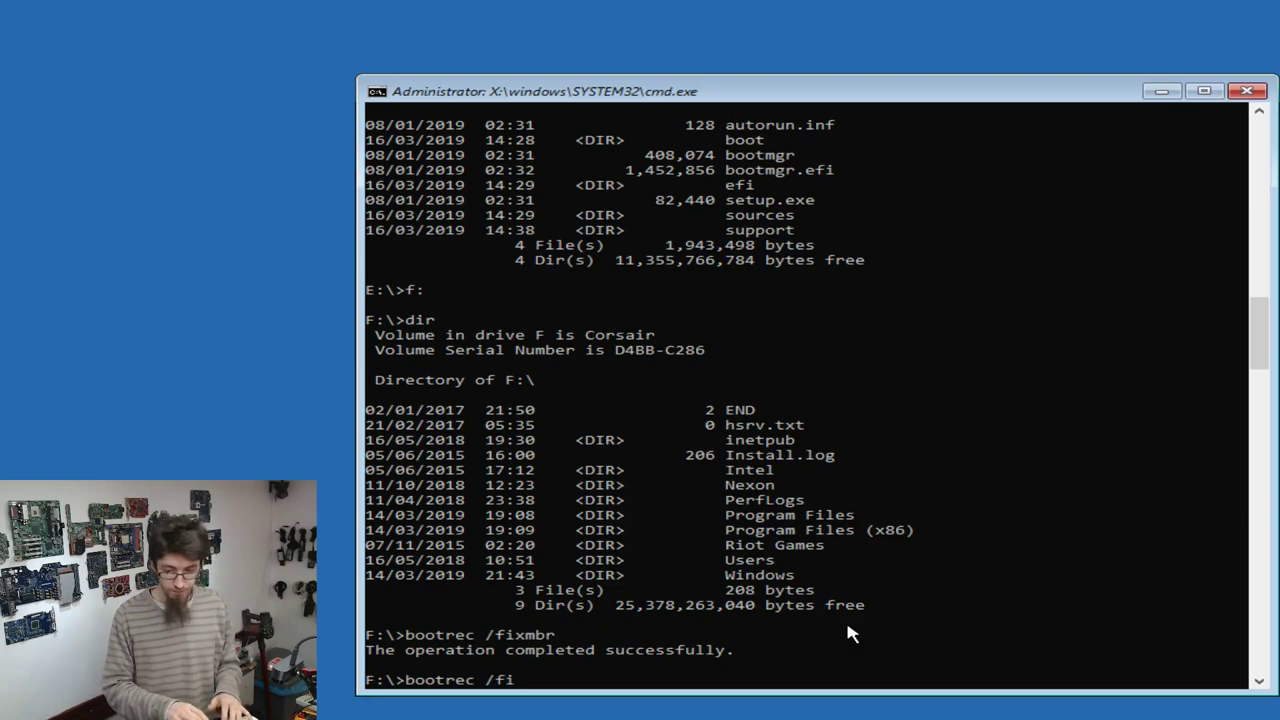
pyautogui.write('xboot')
pyautogui.press('Return')
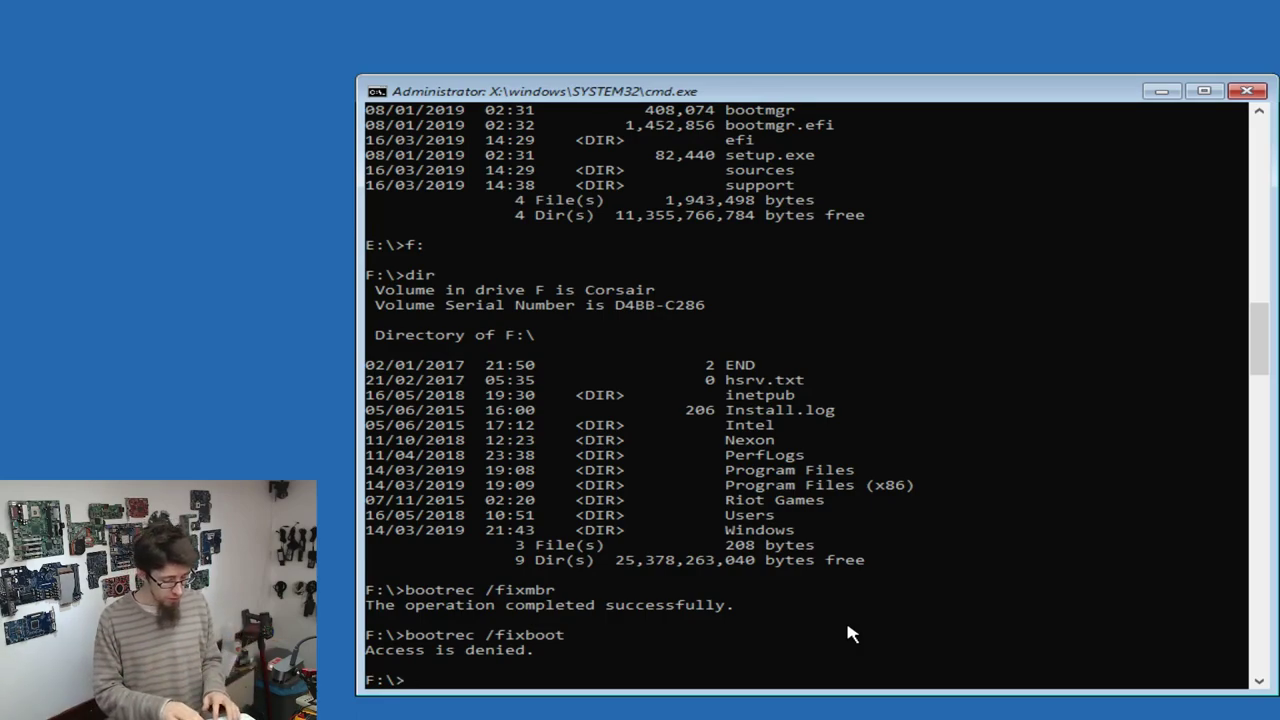
# Step: Try to rebuild the boot configuration with bootrec /rebuildbcd, agreeing to add the F:\Windows installation to the boot list
pyautogui.write('bootrec /re')
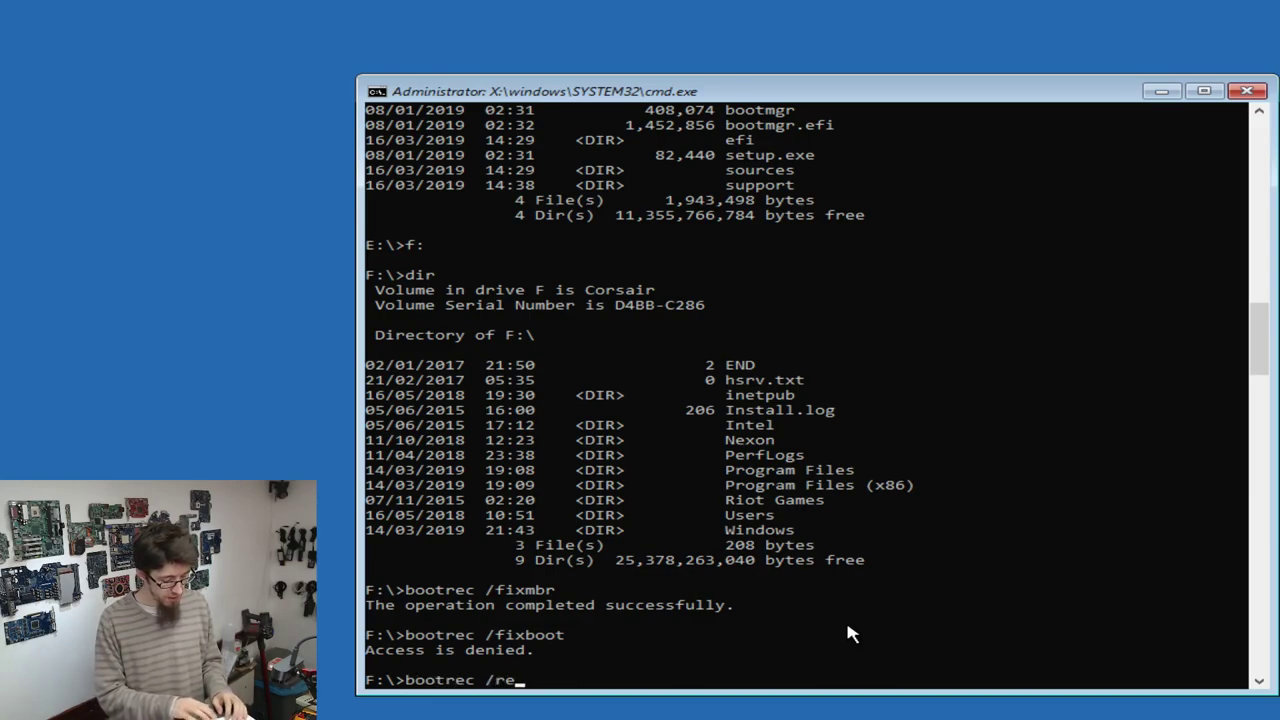
pyautogui.write('buildbcd')
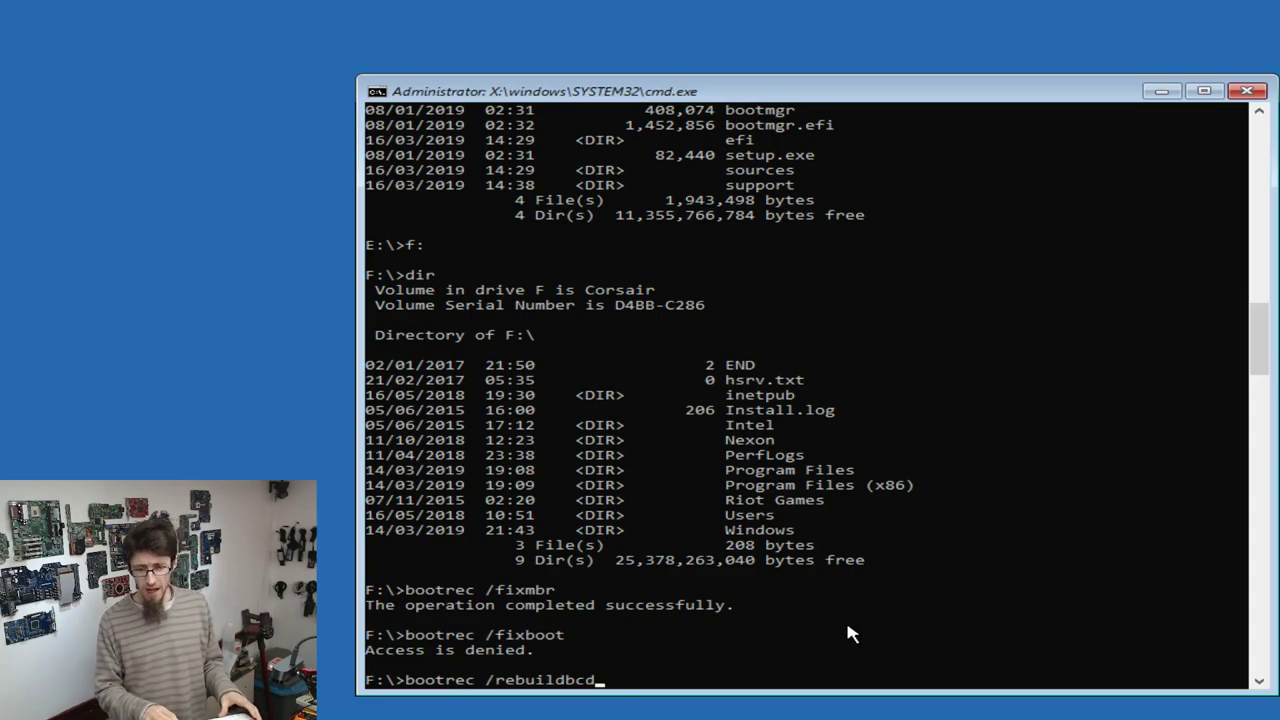
pyautogui.press('Return')
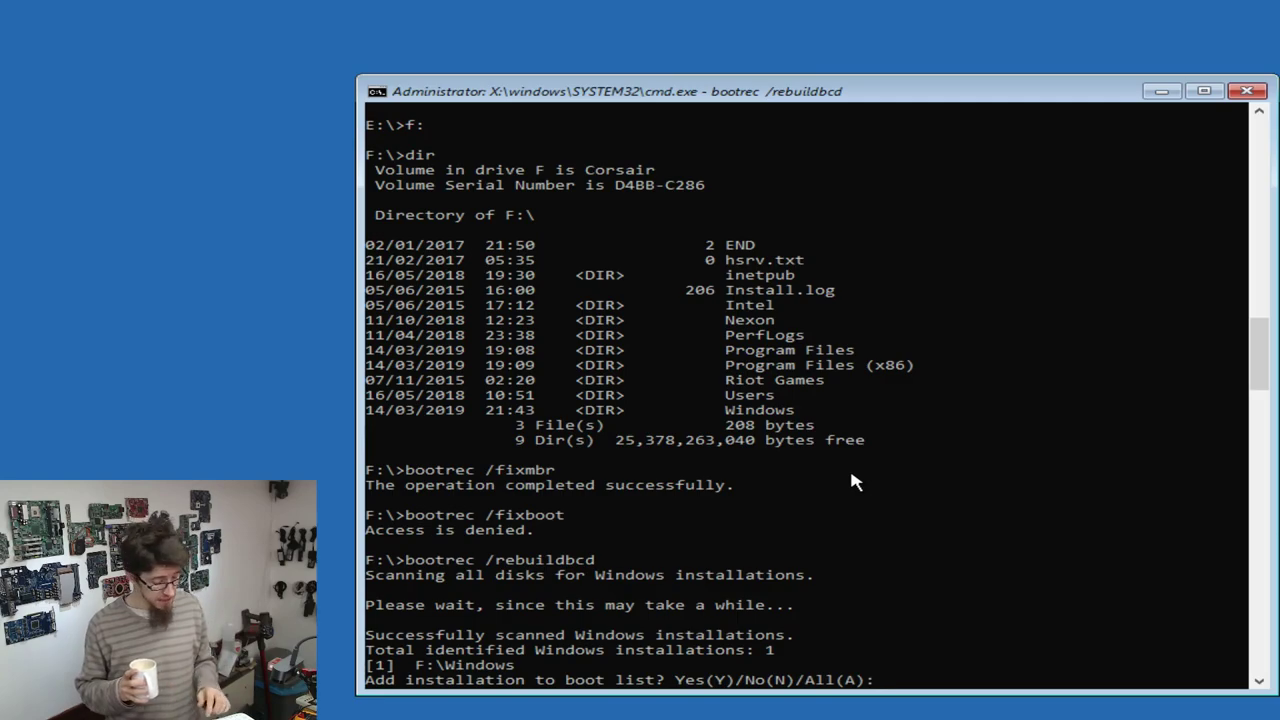
pyautogui.write('y')
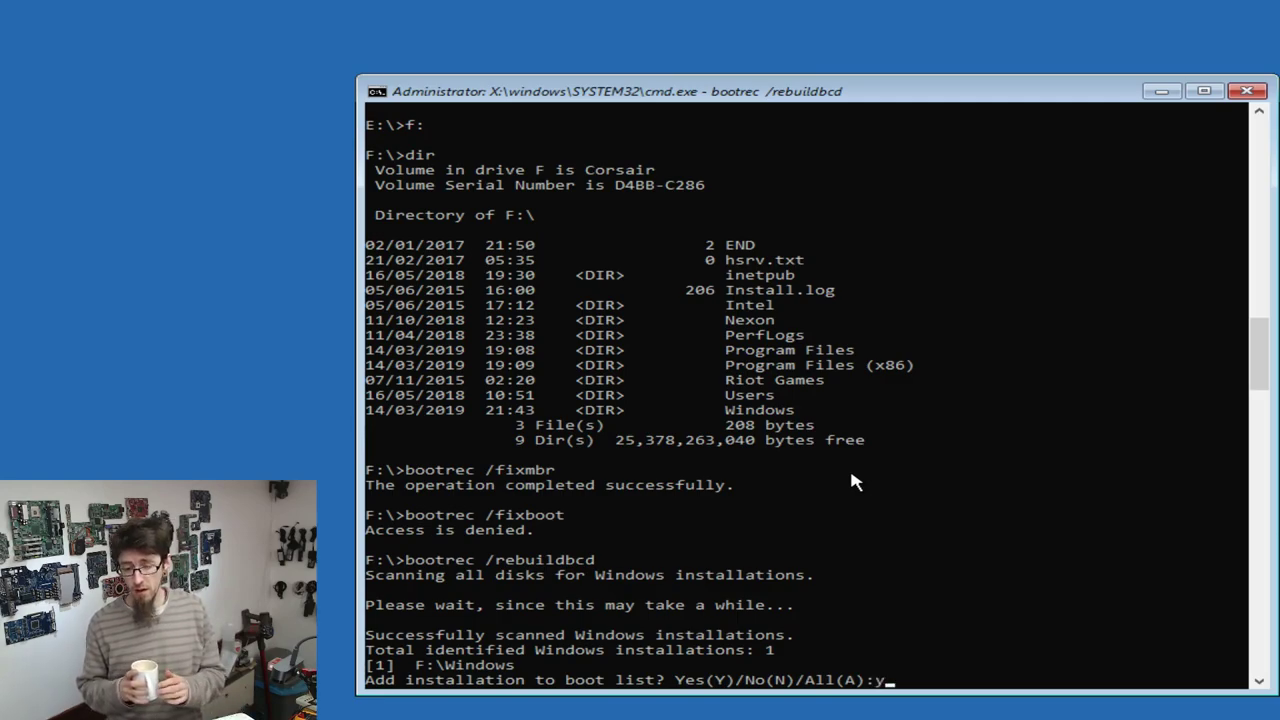
pyautogui.press('Return')
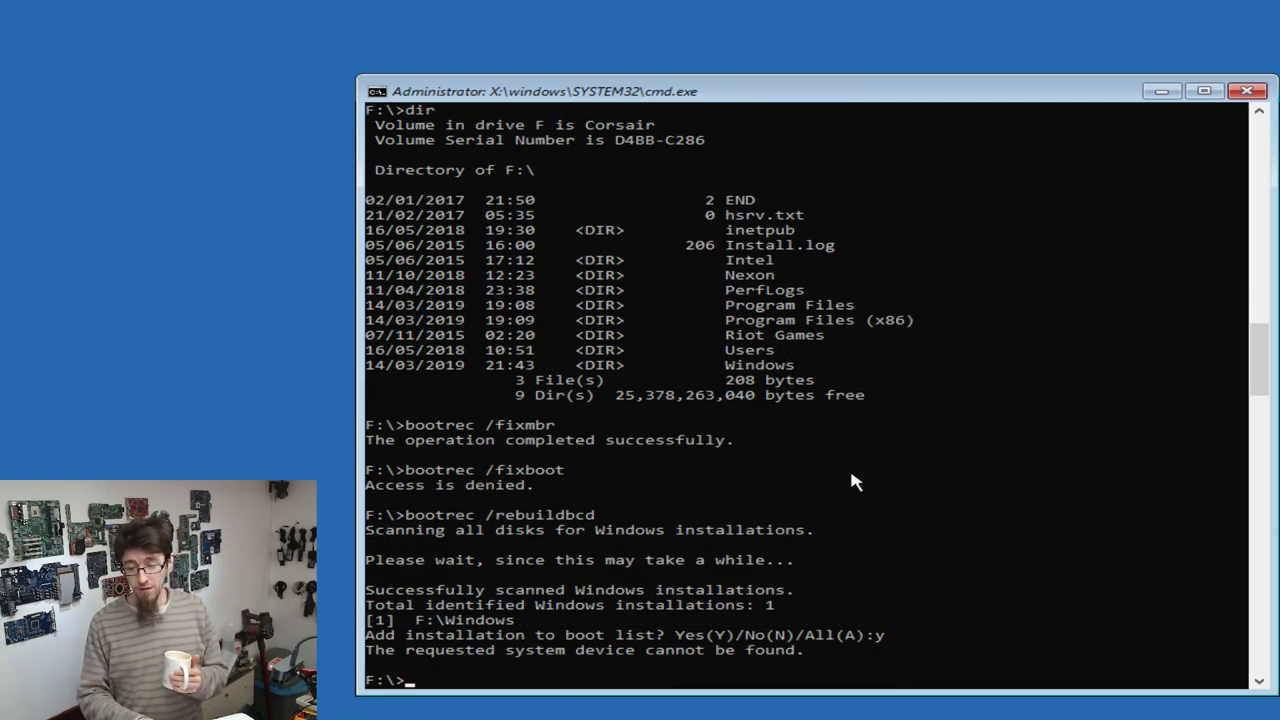
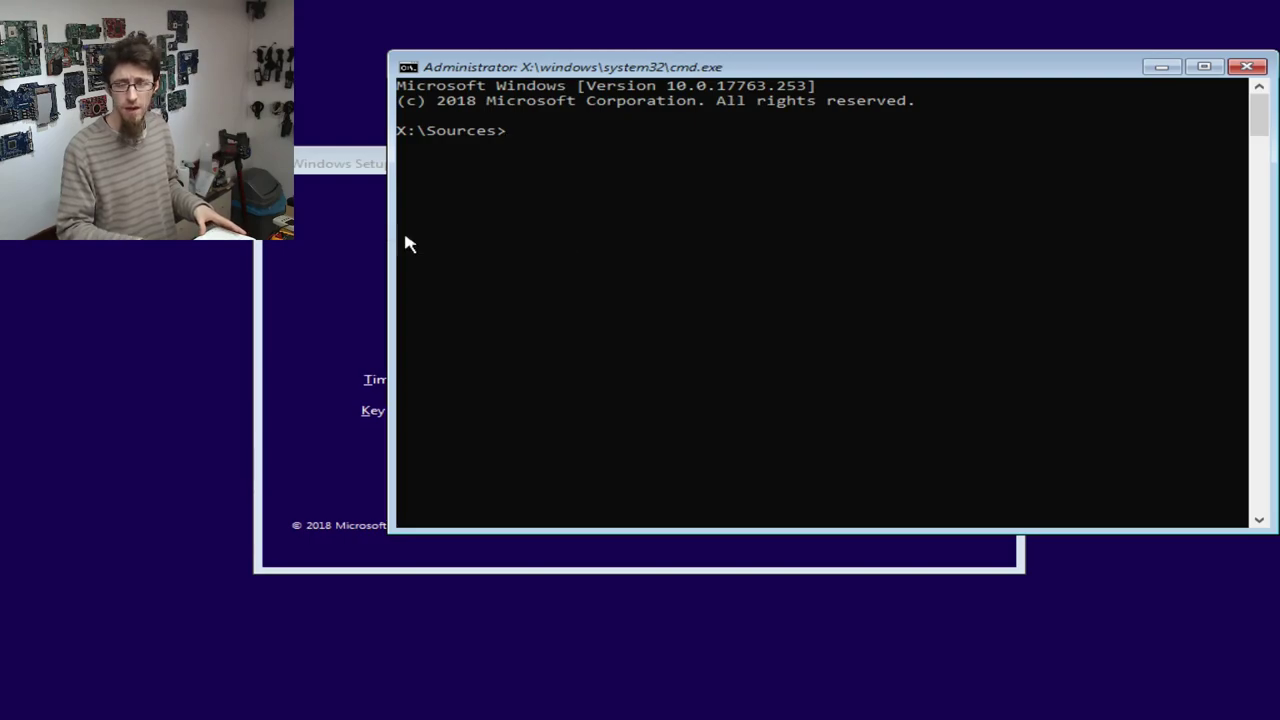
# Step: Start diskpart from the X:\Sources prompt and list the connected disks with list disk
pyautogui.click(781, 283)
pyautogui.write('dis')
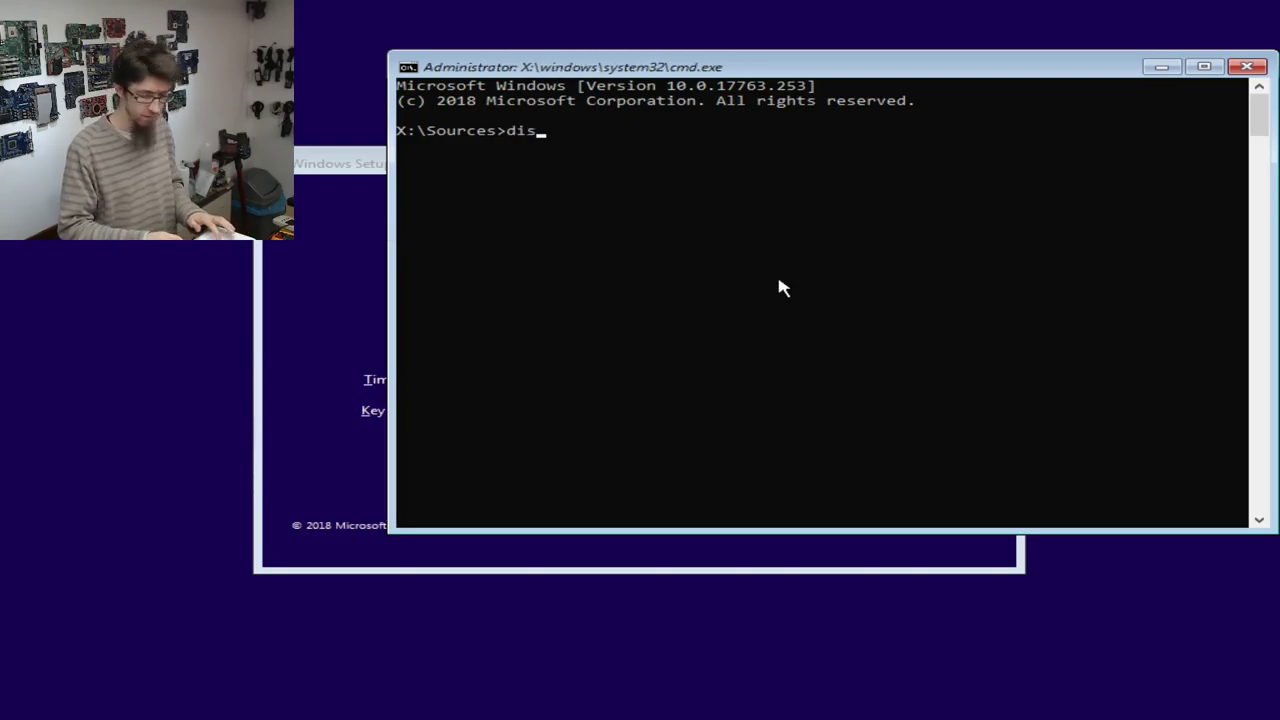
pyautogui.write('kpaert')
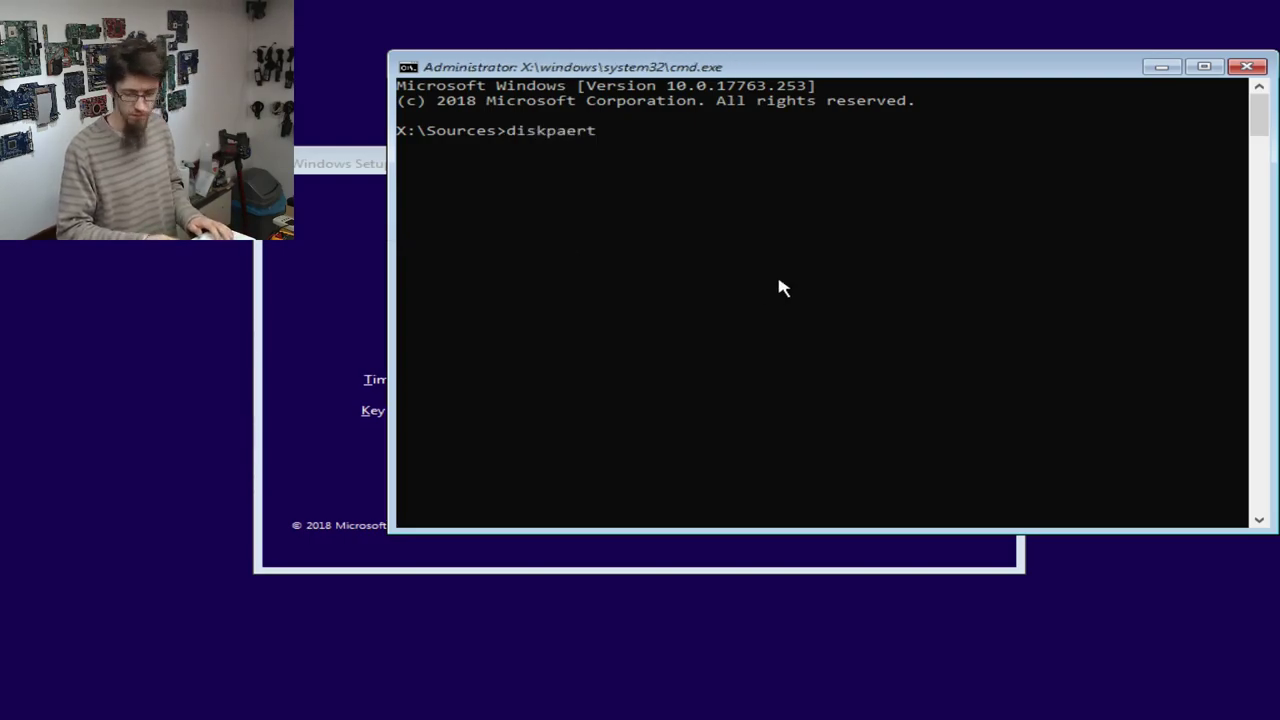
pyautogui.press('BackSpace')
pyautogui.press('BackSpace')
pyautogui.press('BackSpace')
pyautogui.write('rt')
pyautogui.press('Return')
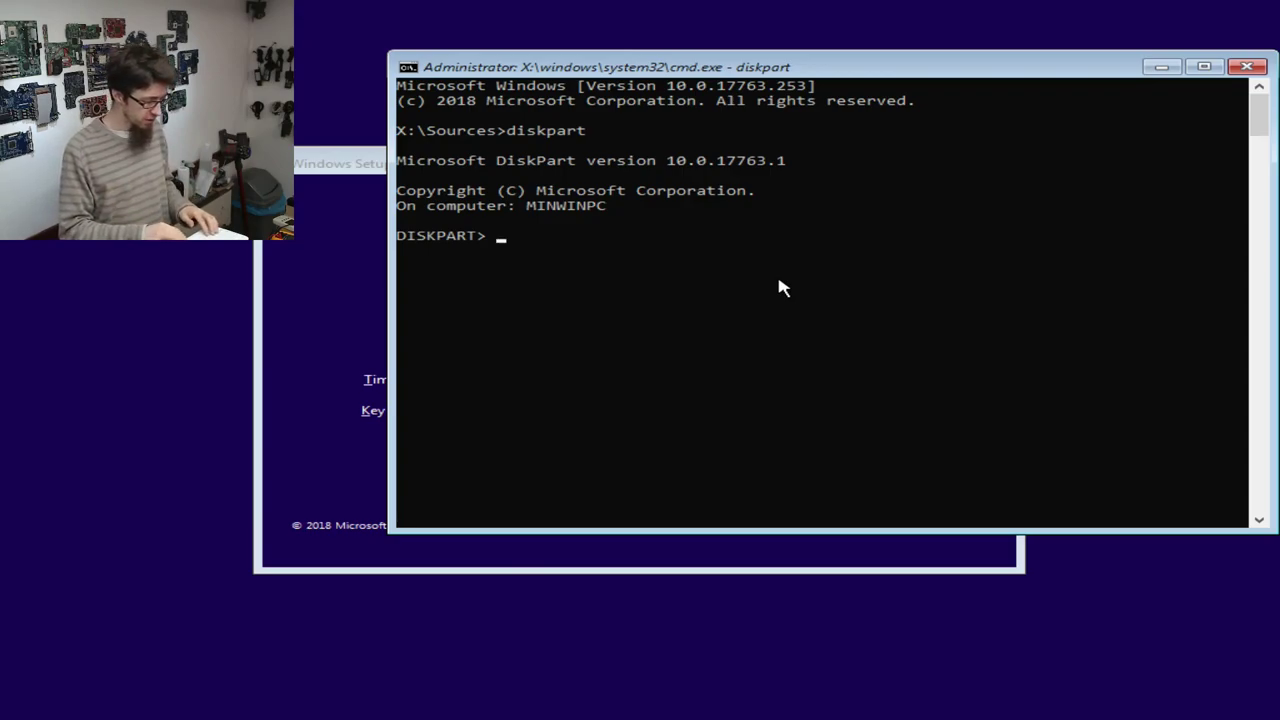
pyautogui.write('list disk')
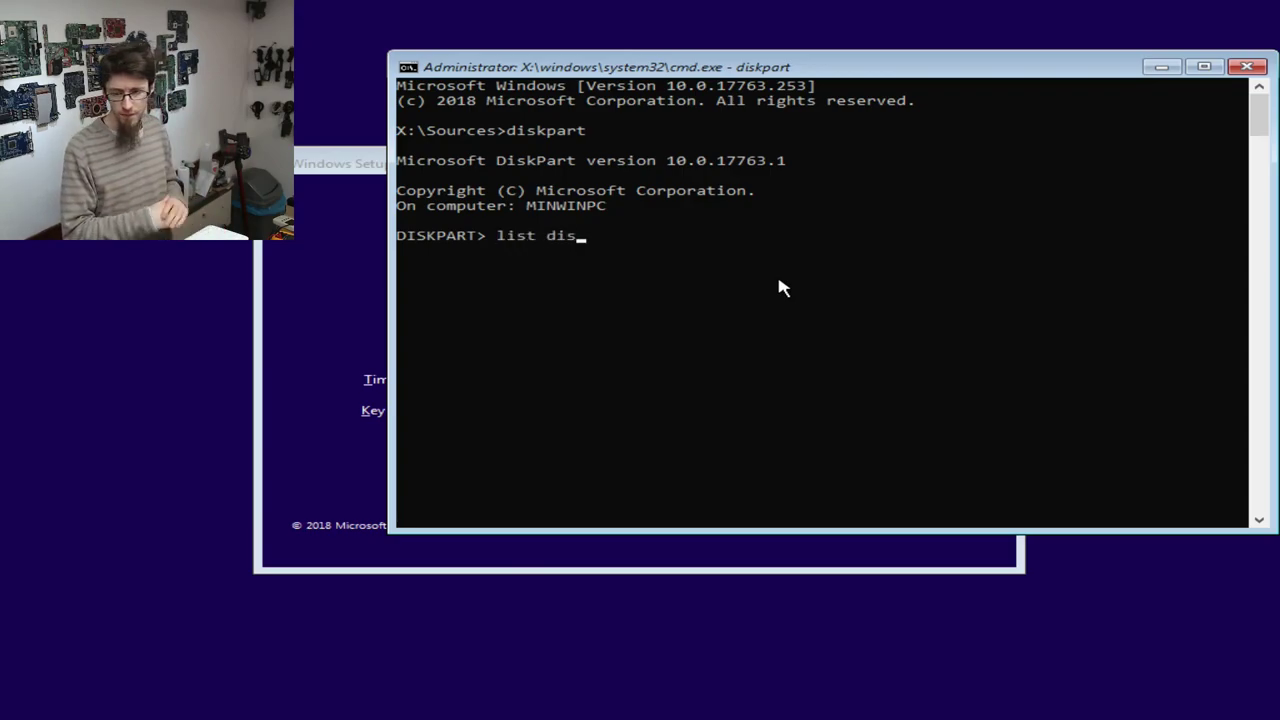
pyautogui.press('Return')
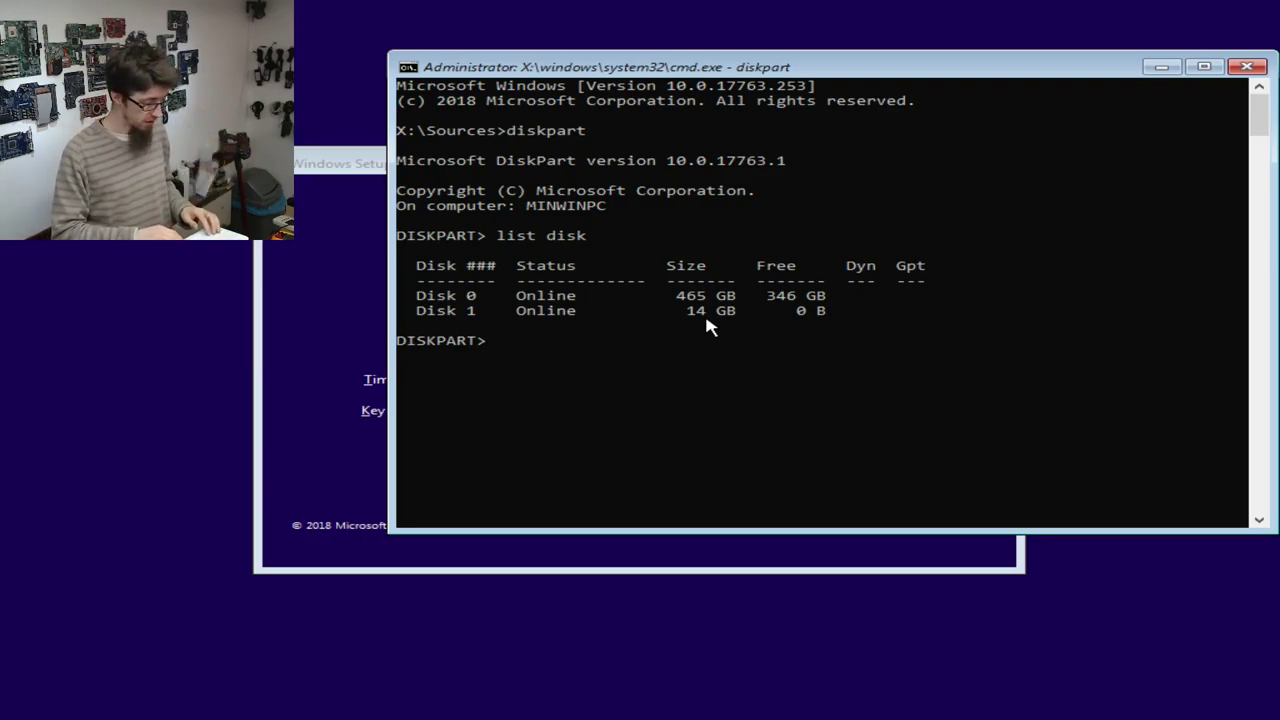
# Step: Select disk 0 in DiskPart and erase its partitions with clean
pyautogui.write('selec')
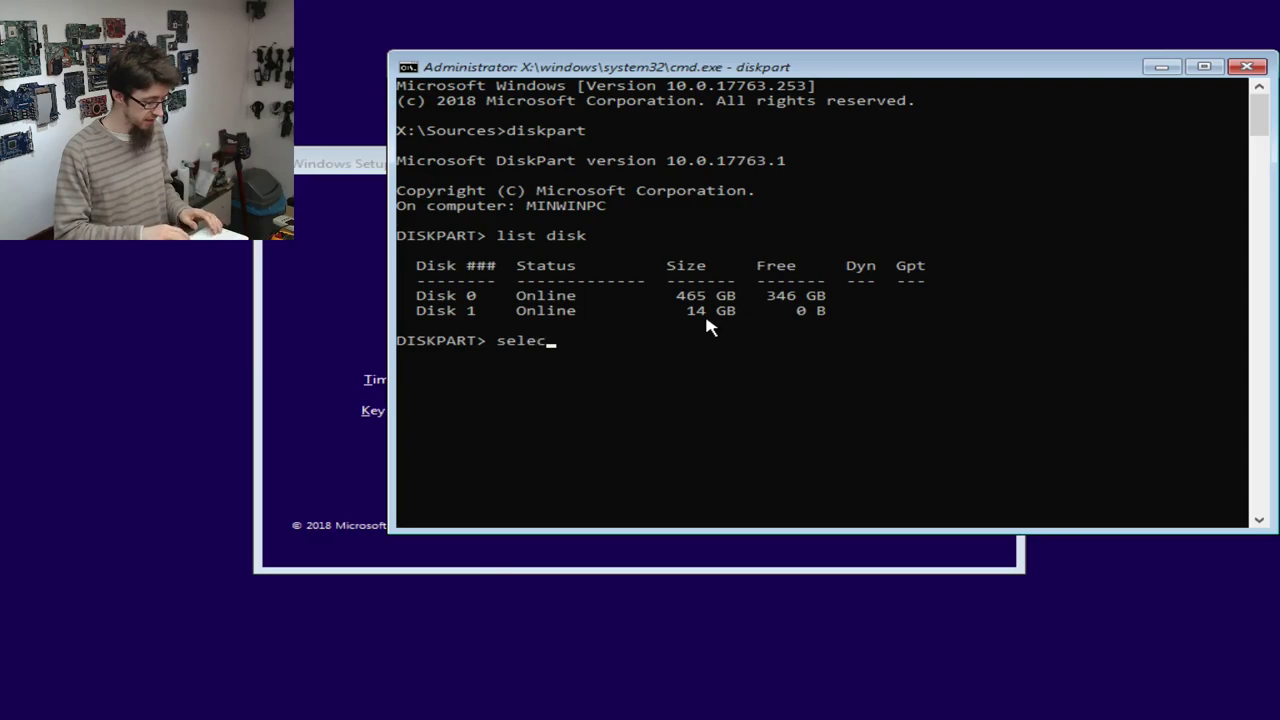
pyautogui.write('t disk 0')
pyautogui.press('Return')
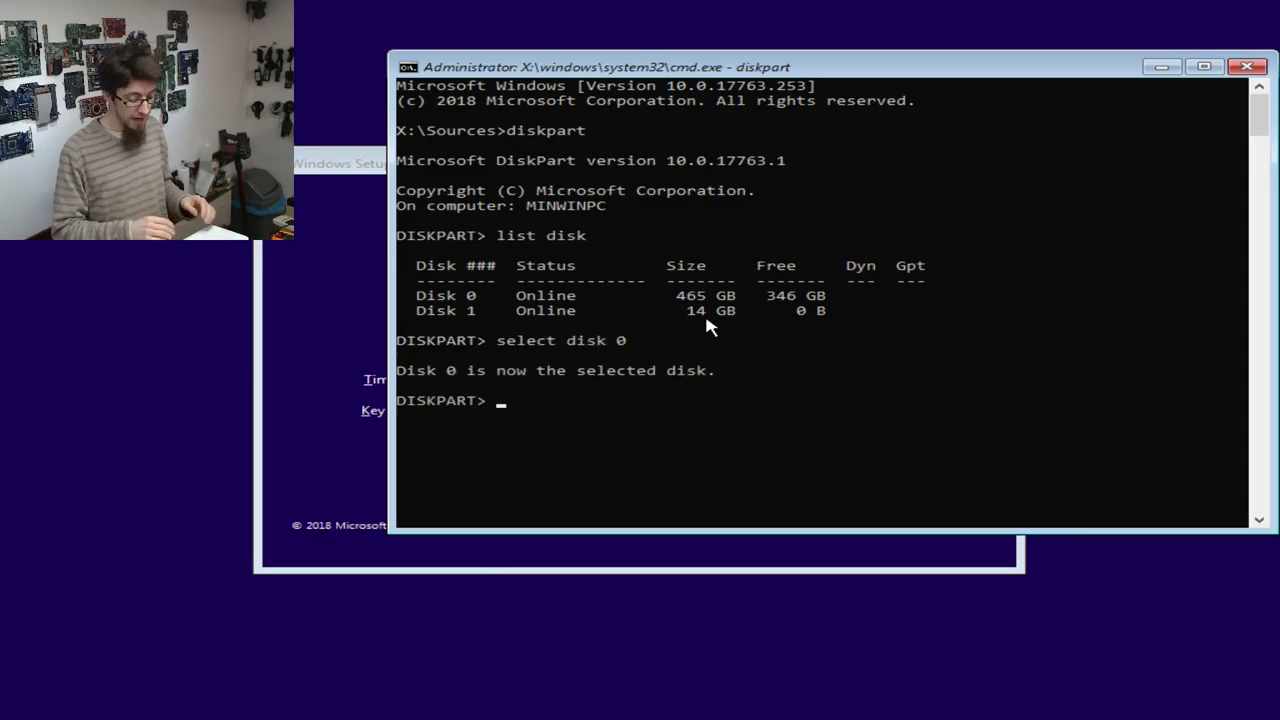
pyautogui.write('clean')
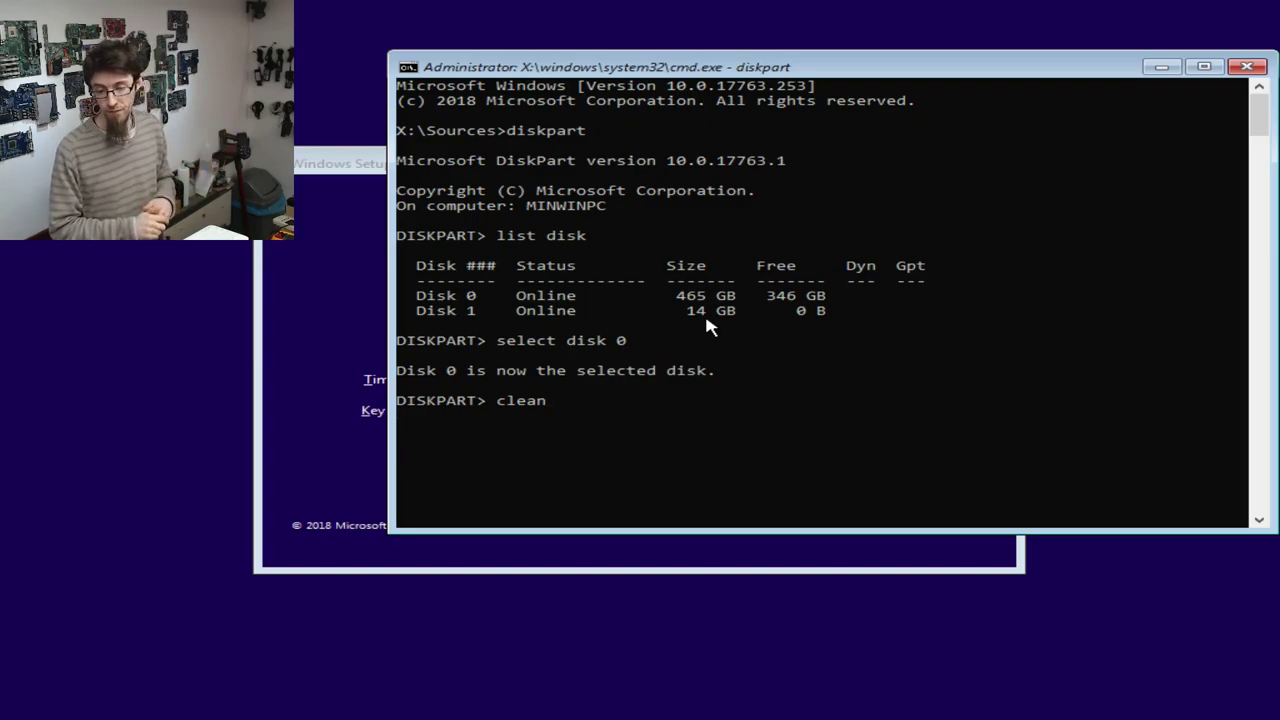
pyautogui.press('Return')
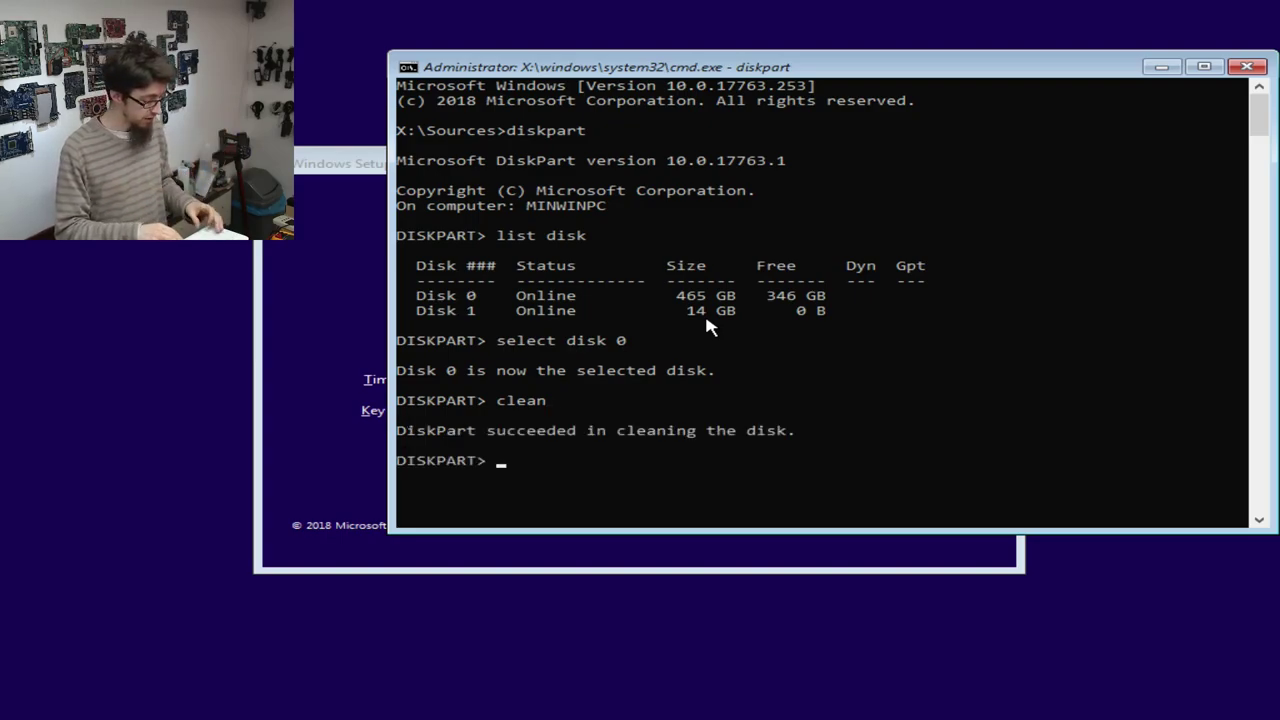
# Step: Exit DiskPart and close the command prompt to return to Windows Setup
pyautogui.write('exit')
pyautogui.press('Return')
pyautogui.write('exit')
pyautogui.press('Return')
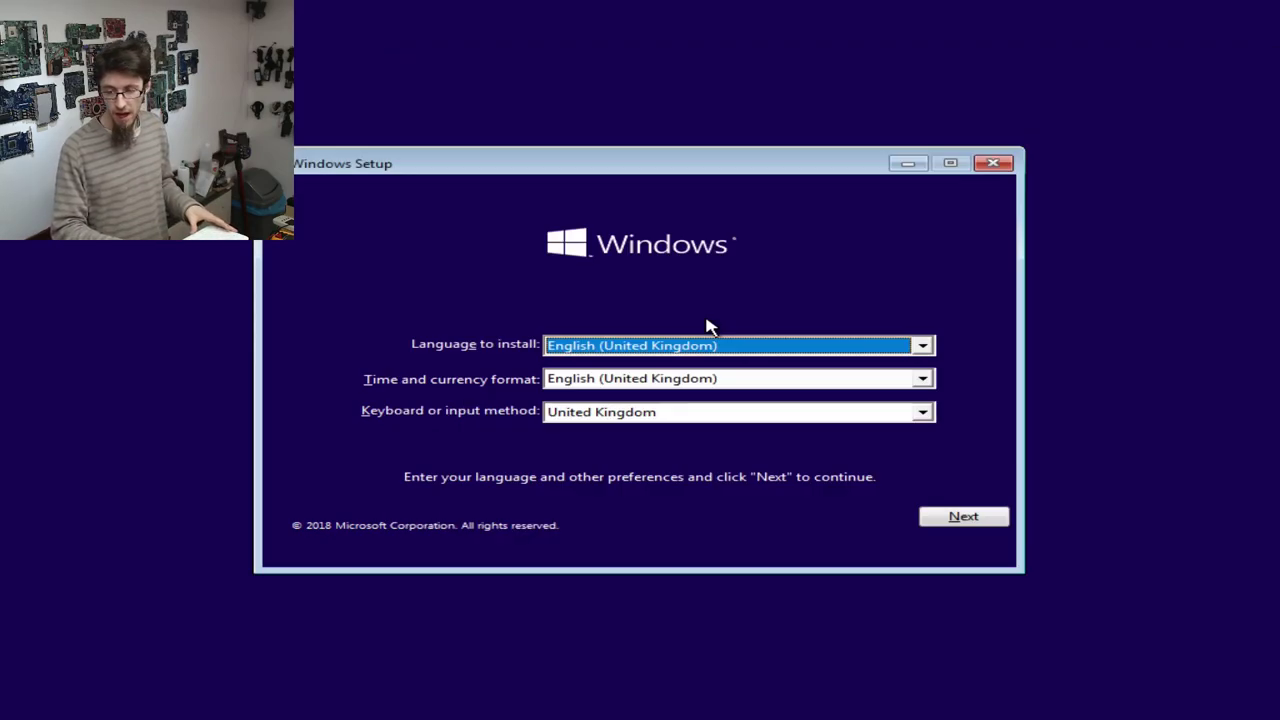
# Step: Start the Windows installation with the United Kingdom language settings, without a product key, choosing the Windows 10 Home edition
pyautogui.click(966, 522)
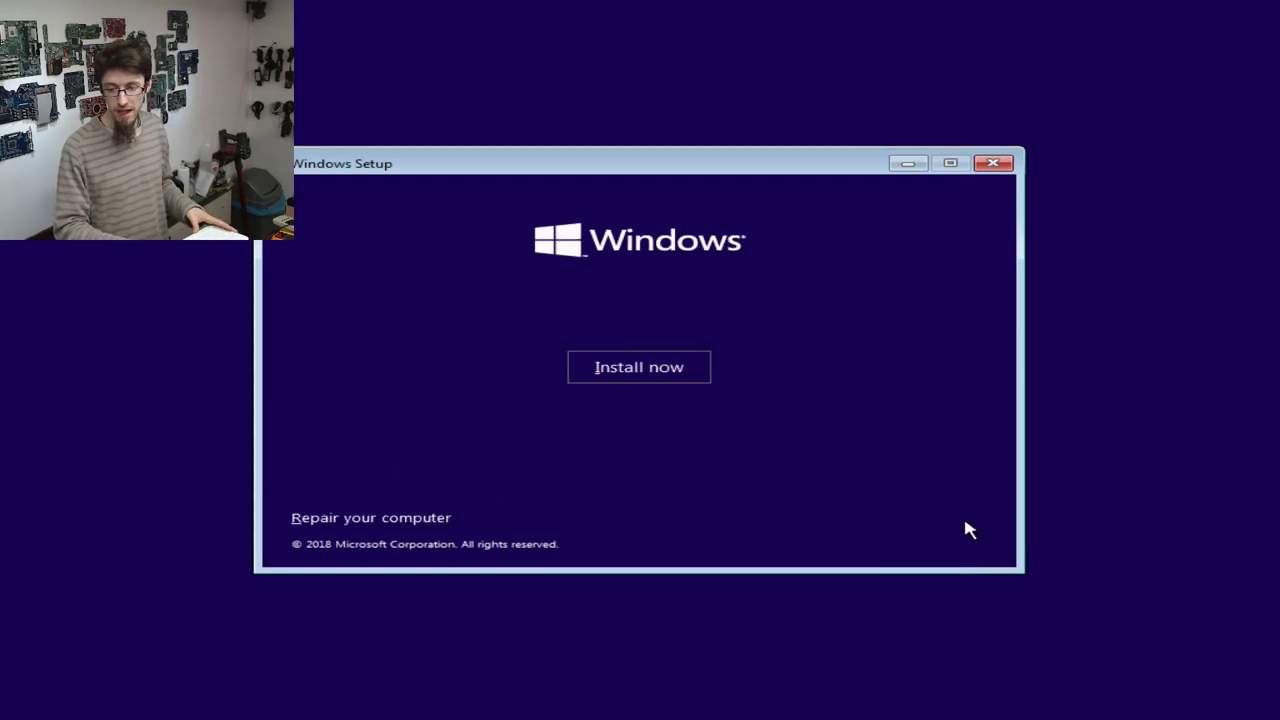
pyautogui.click(612, 368)
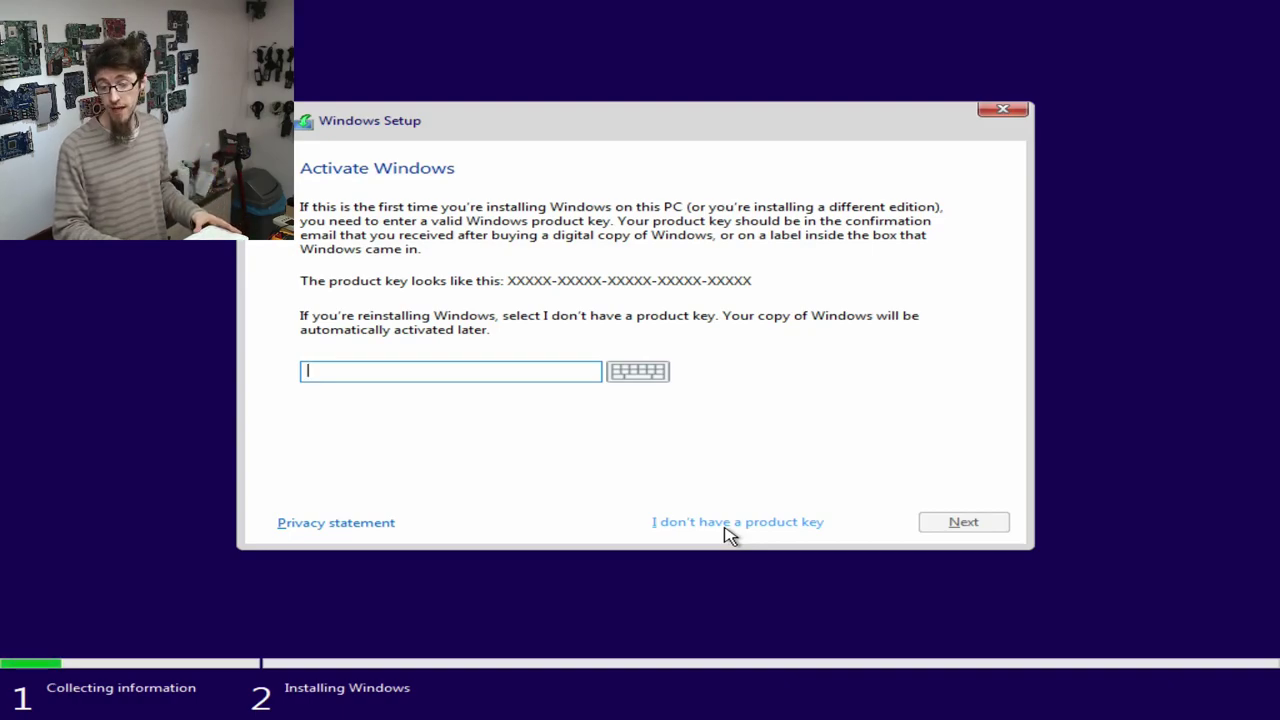
pyautogui.click(725, 527)
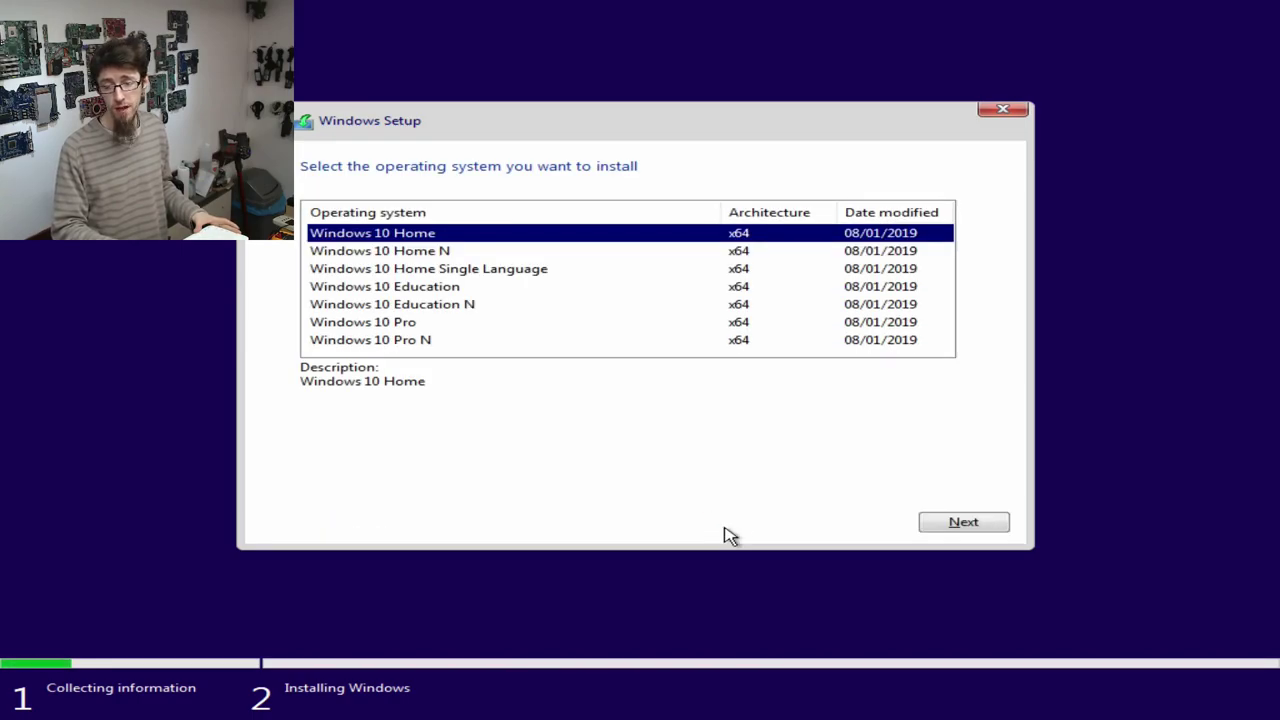
pyautogui.click(962, 525)
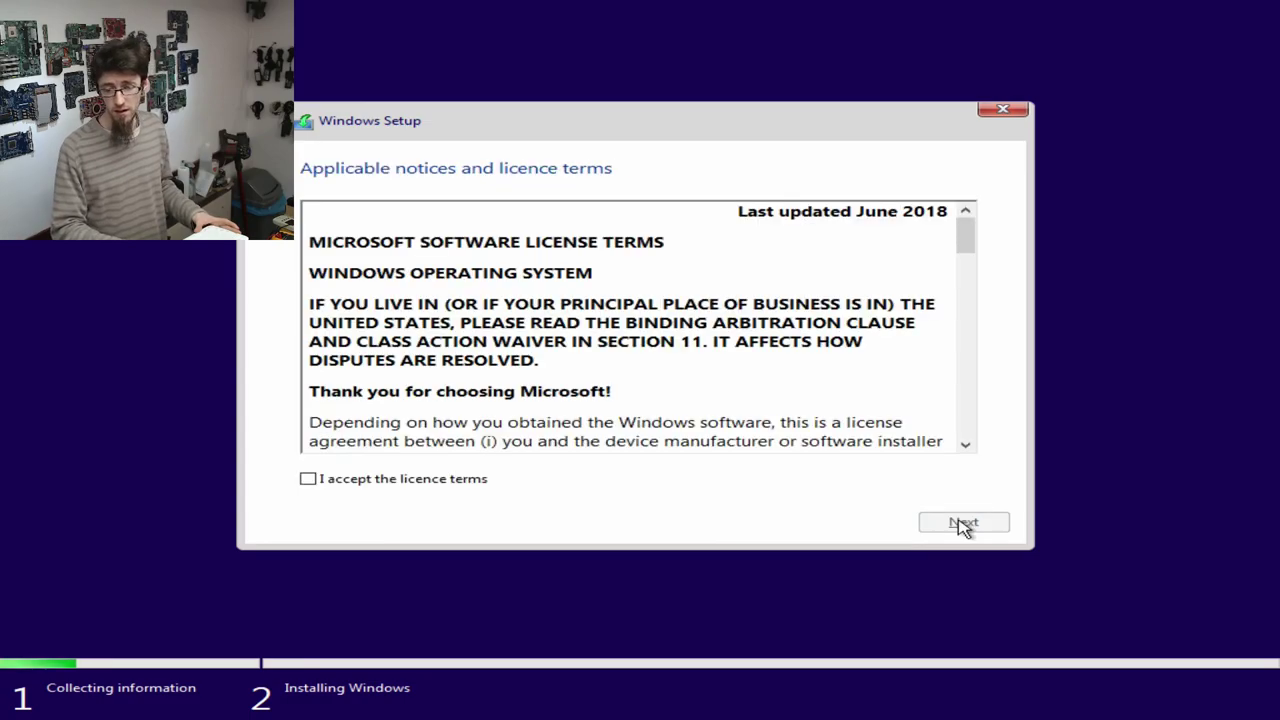
# Step: Accept the licence terms and start a custom installation of Windows on the Drive 0 unallocated space
pyautogui.click(308, 480)
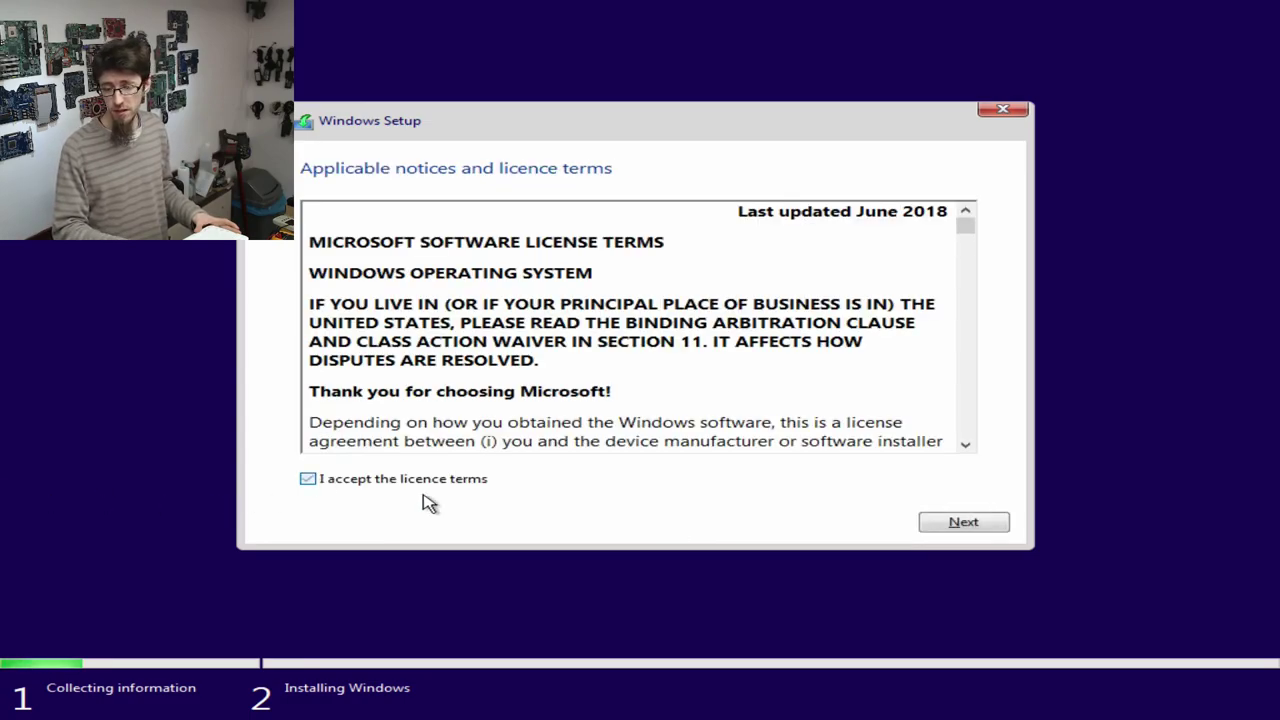
pyautogui.click(972, 526)
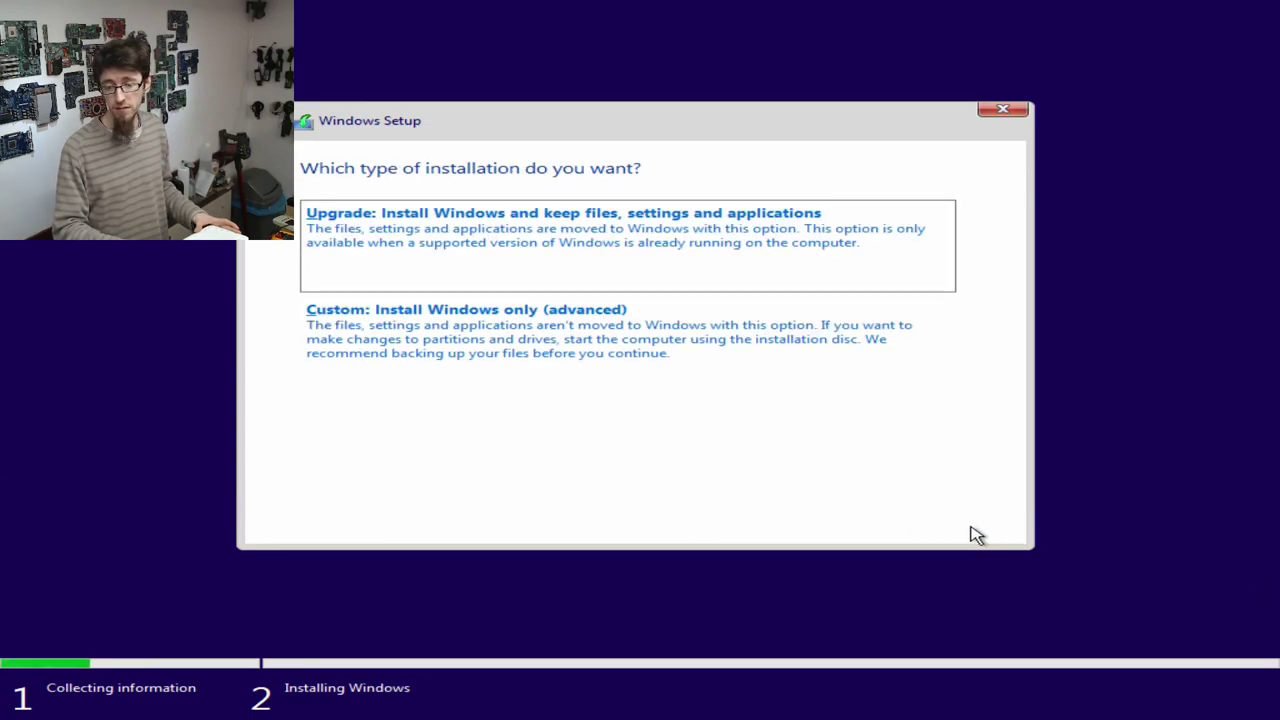
pyautogui.click(357, 320)
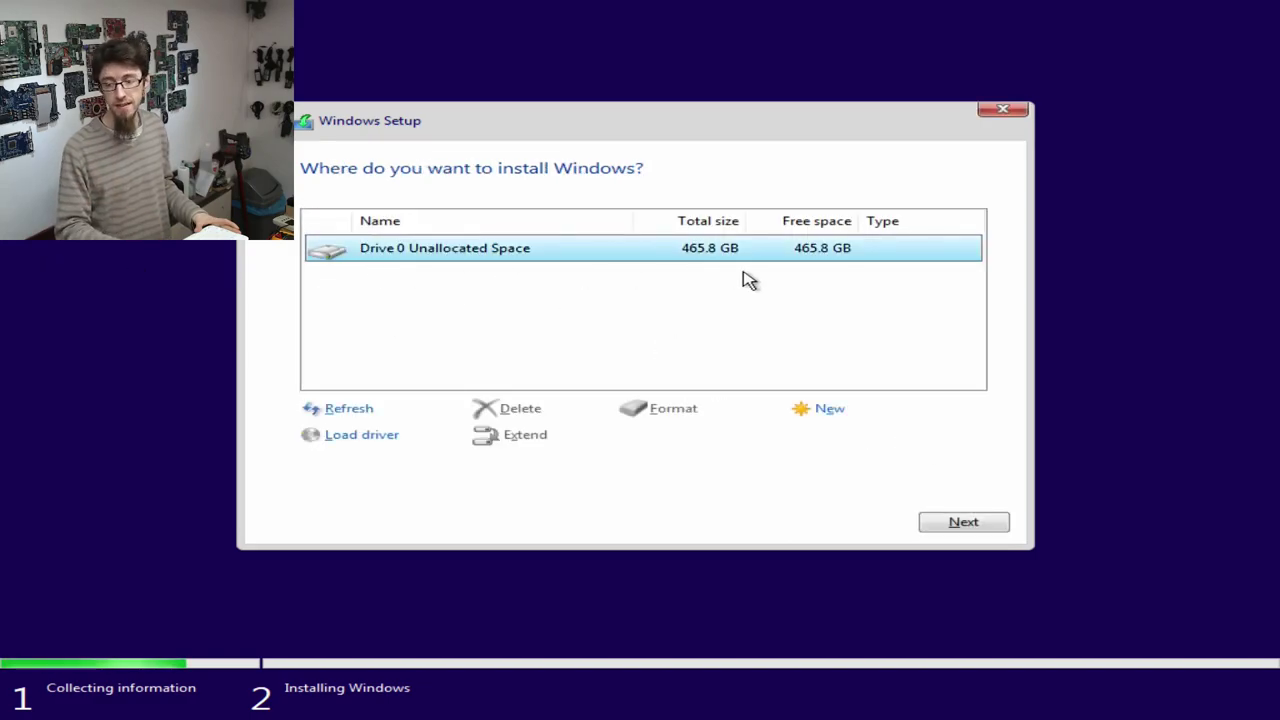
pyautogui.click(962, 530)
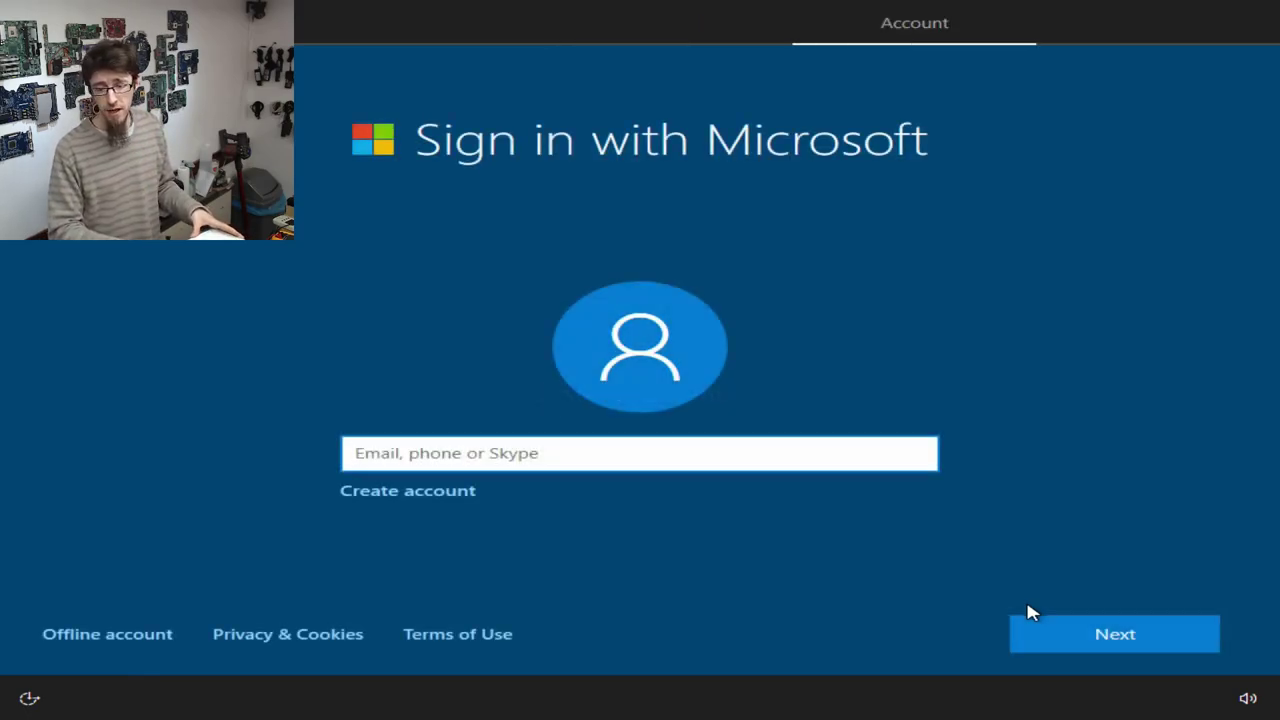
# Step: Create an offline account named User, declining the Microsoft sign-in
pyautogui.click(86, 633)
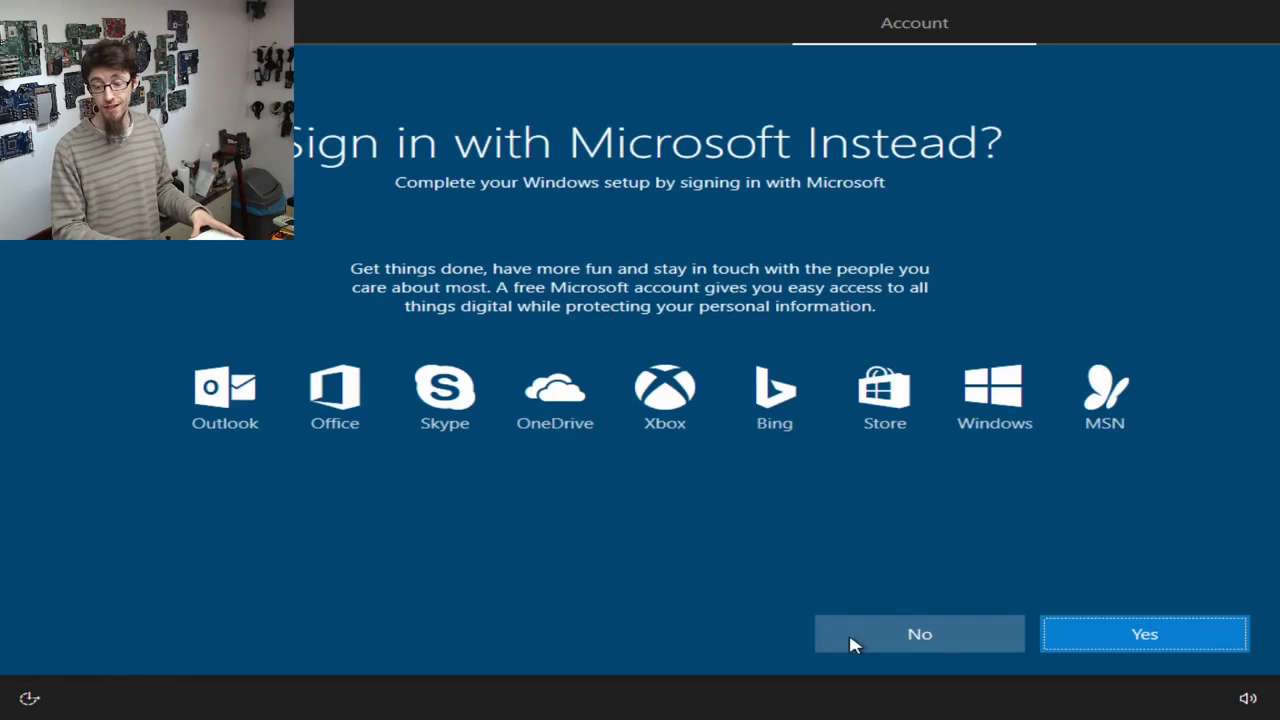
pyautogui.click(927, 638)
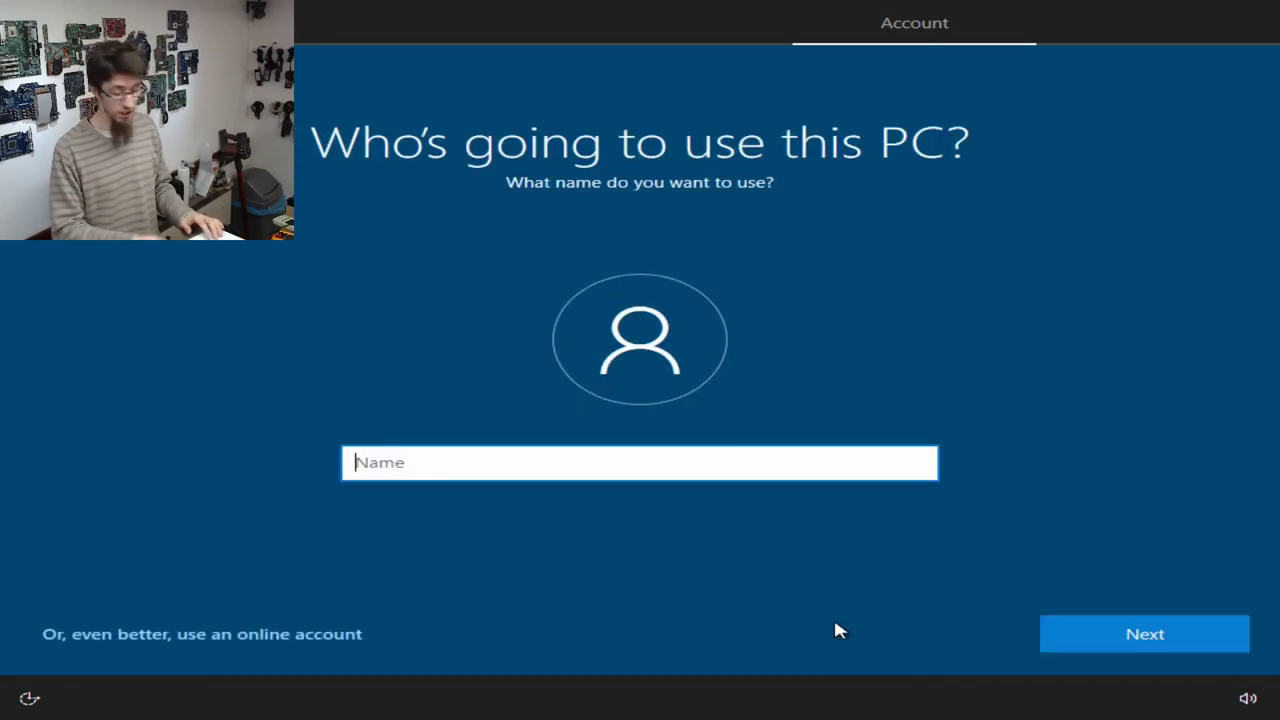
pyautogui.write('User')
pyautogui.click(1226, 642)
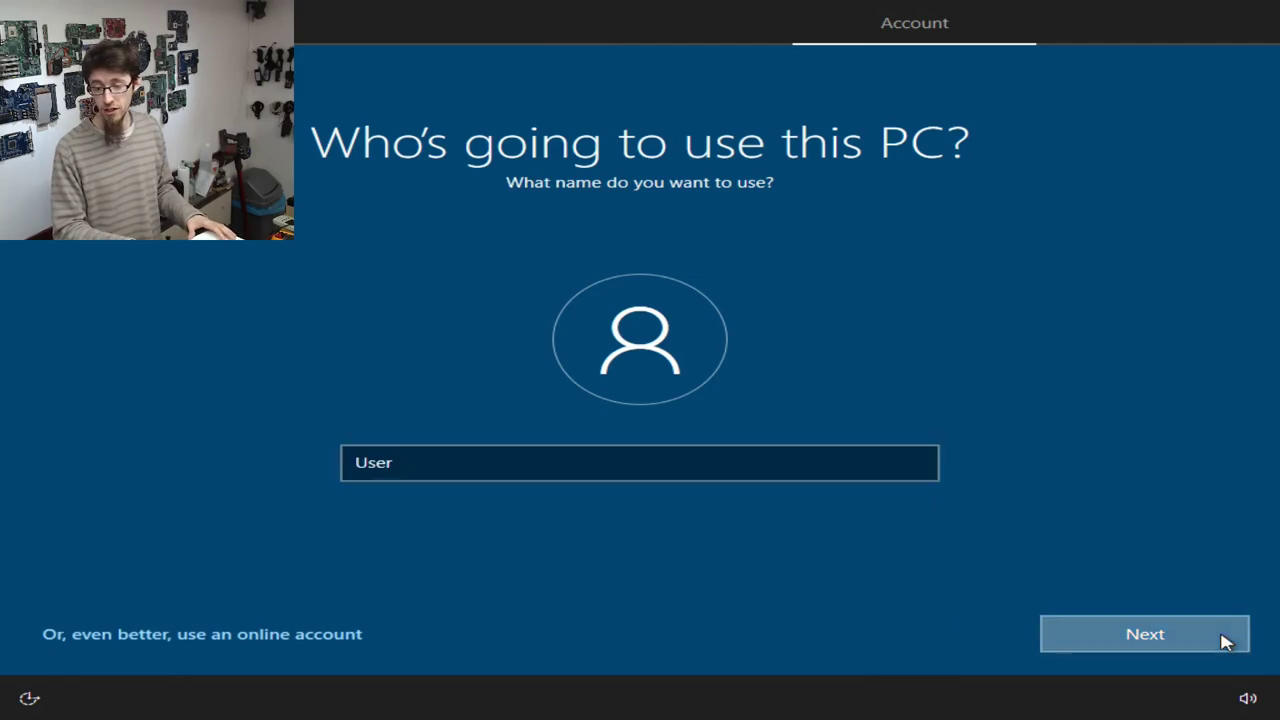
pyautogui.click(1224, 640)
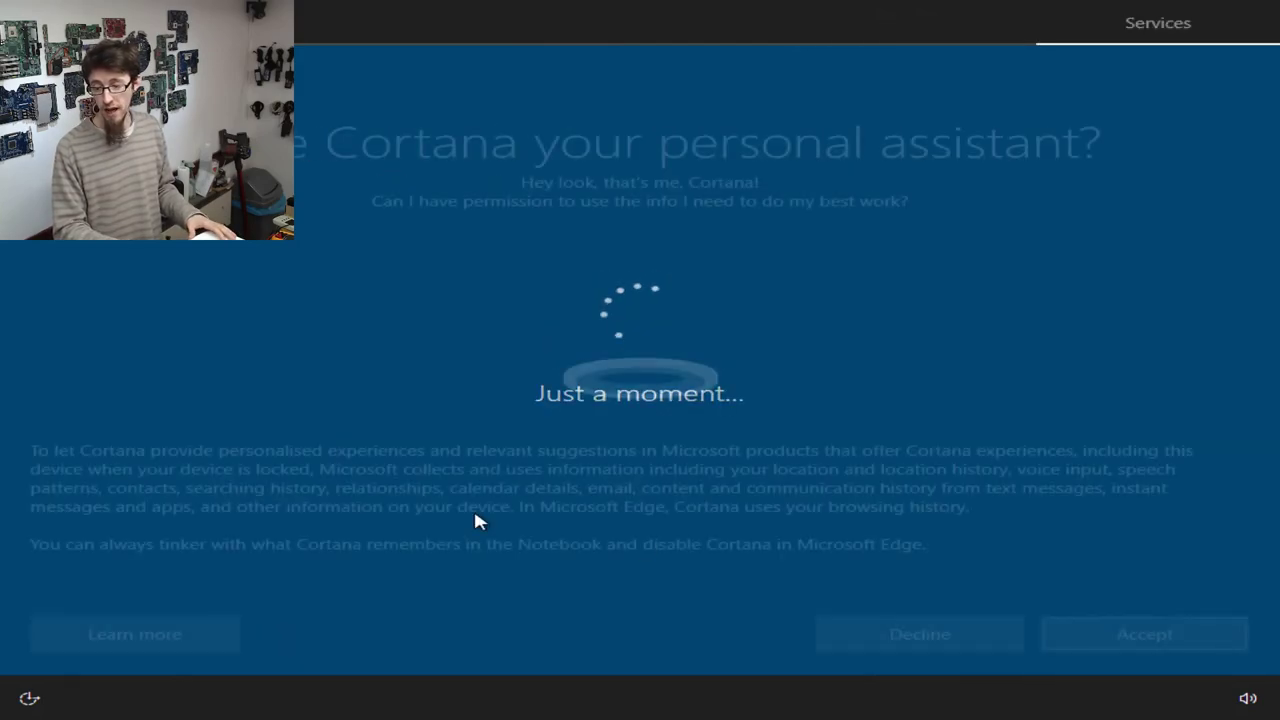
# Step: Decline Cortana and complete the remaining services pages to finish the Windows first-run setup
pyautogui.click(895, 648)
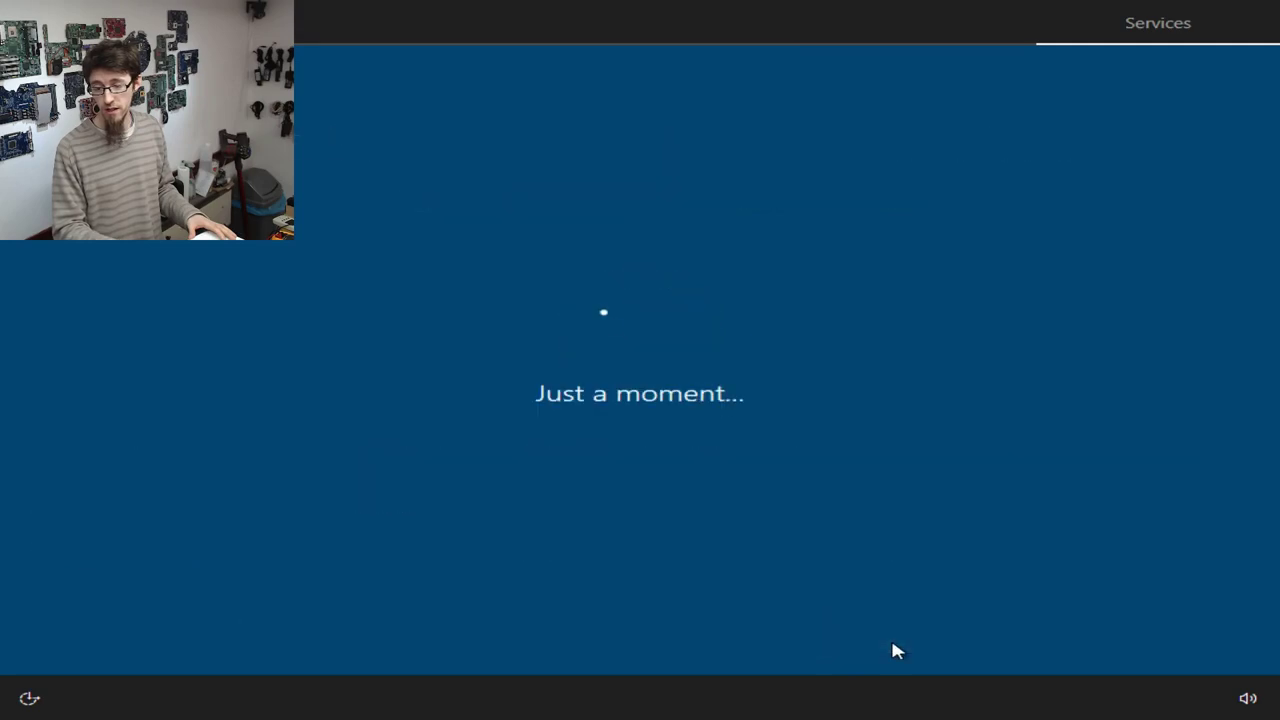
pyautogui.click(948, 624)
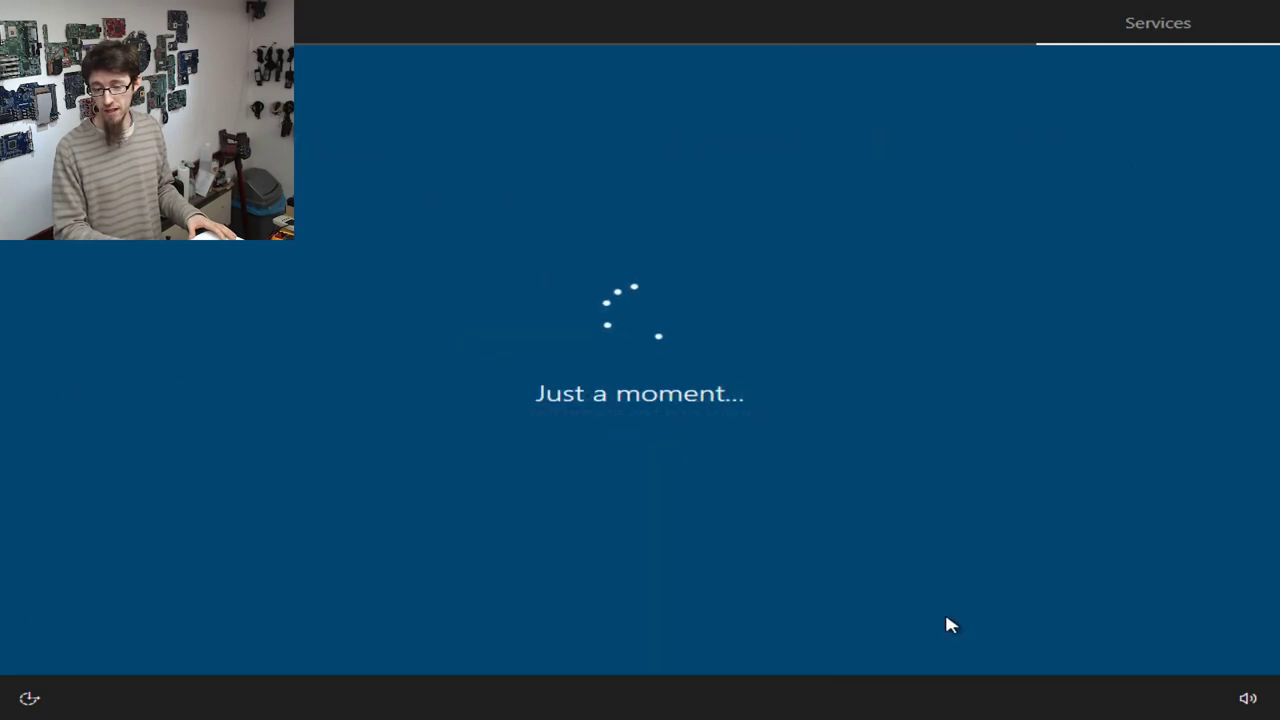
pyautogui.press('Return')
pyautogui.press('Return')
pyautogui.press('Return')
pyautogui.press('Return')
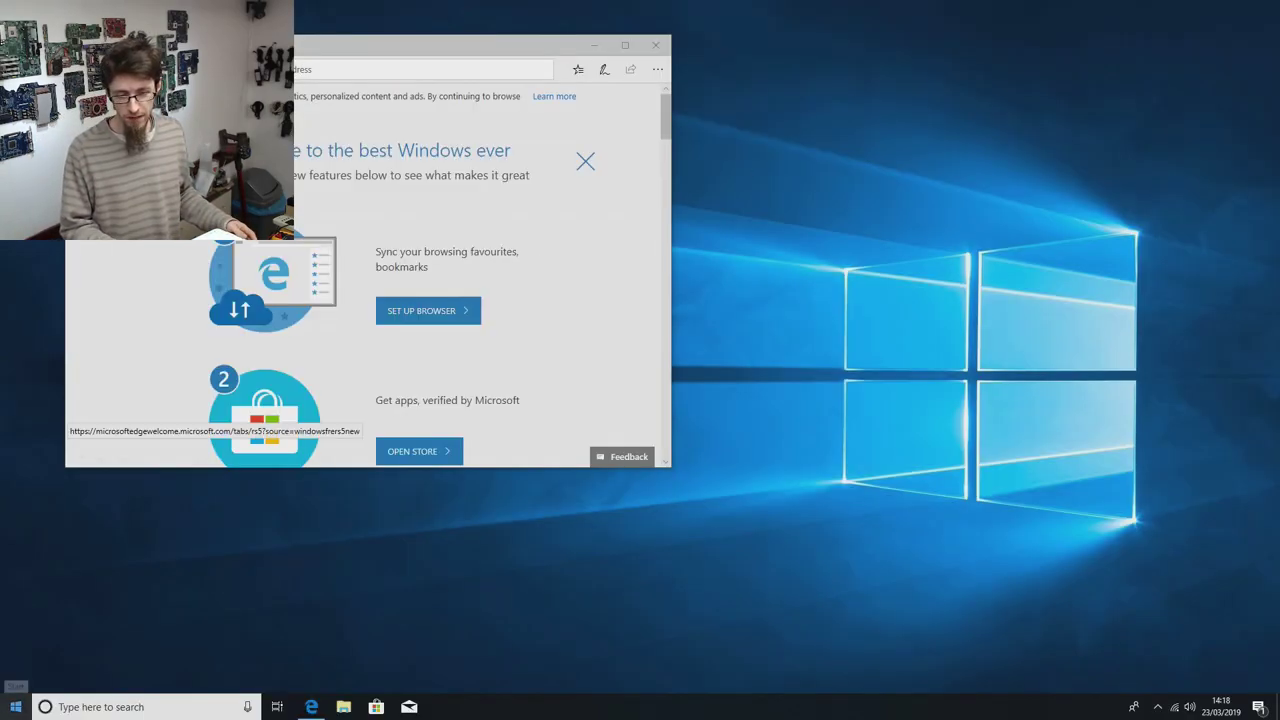
# Step: Shut down the newly installed Windows system
pyautogui.rightClick(16, 706)
pyautogui.moveTo(168, 680)
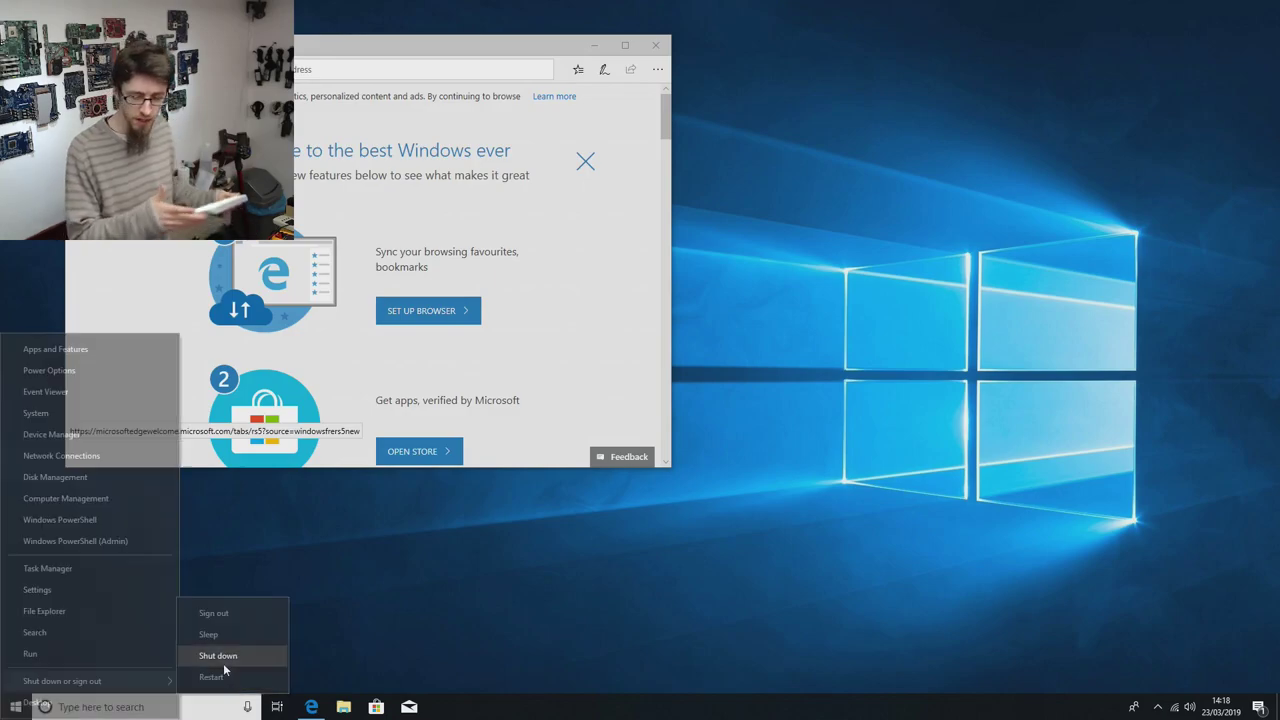
pyautogui.click(223, 663)
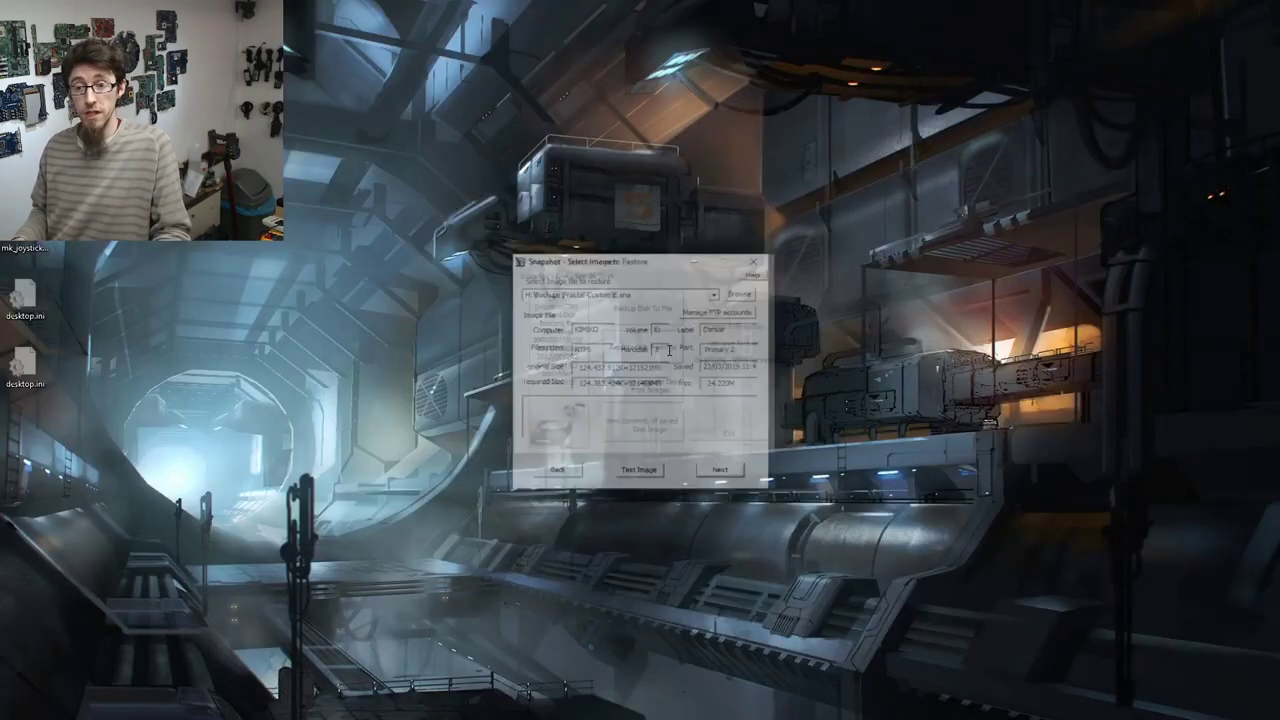
# Step: In Drive Snapshot on the other computer, choose E.sna from the Fractal-Custom folder as the image to restore and proceed to the target volume selection
pyautogui.click(742, 292)
pyautogui.click(652, 349)
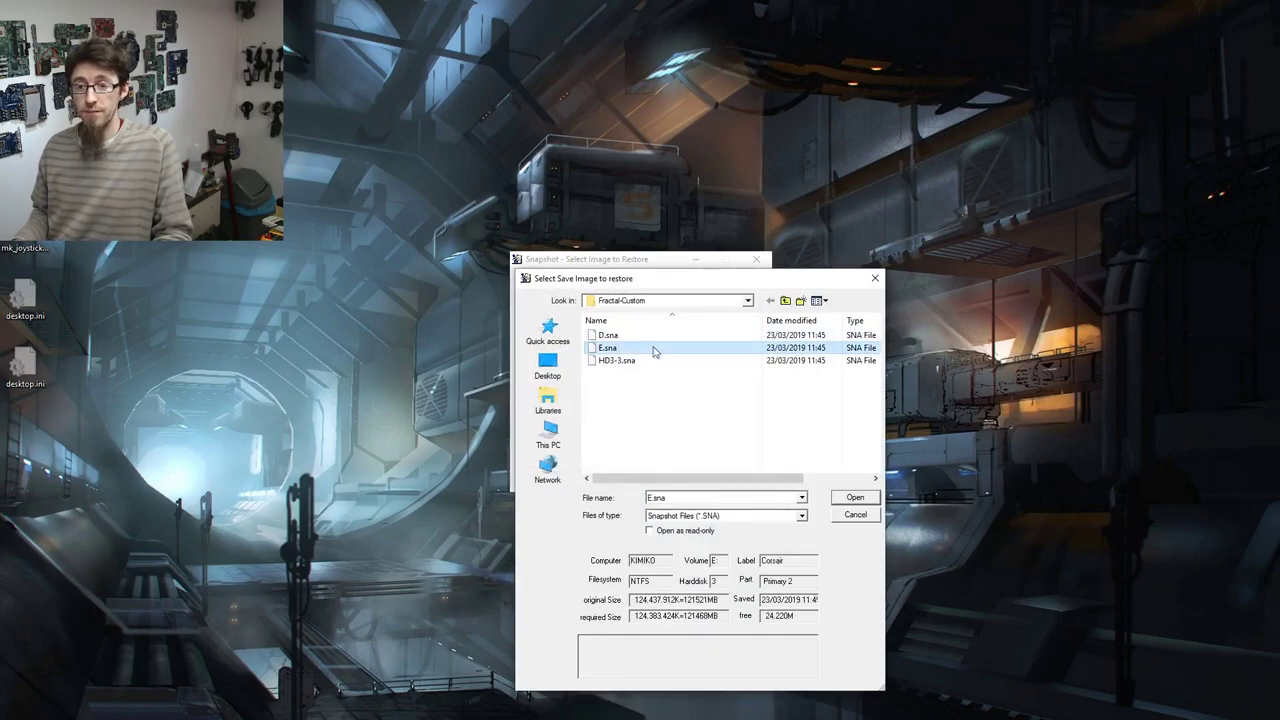
pyautogui.click(630, 336)
pyautogui.click(632, 348)
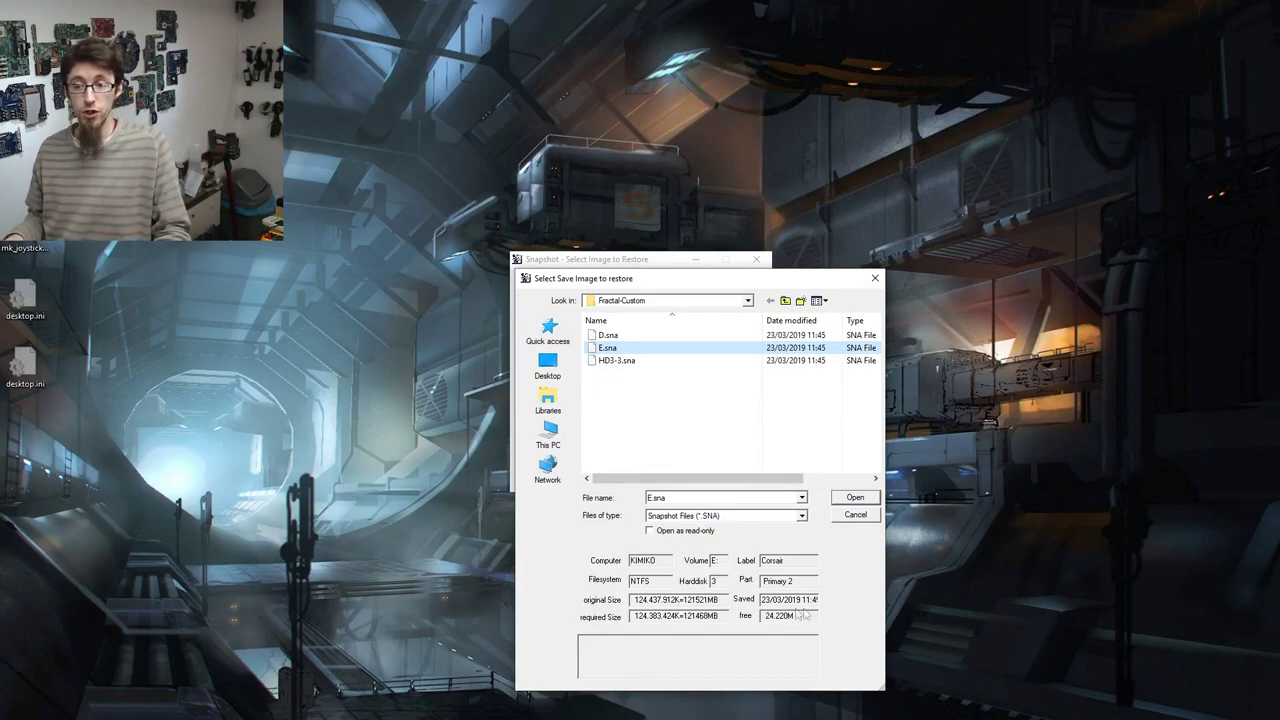
pyautogui.click(848, 500)
pyautogui.click(720, 474)
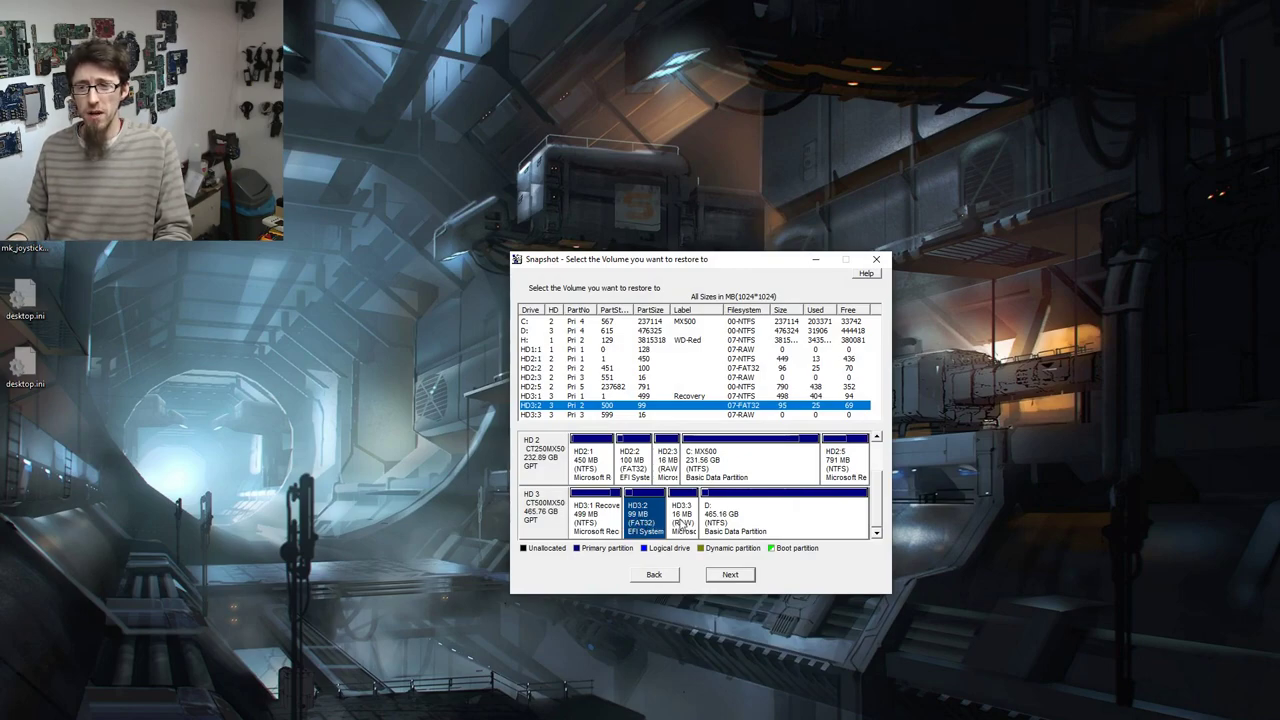
# Step: Examine the new SSD's recovery, EFI and primary partitions in Snapshot and Disk Management, and close Computer Management
pyautogui.click(684, 525)
pyautogui.click(658, 521)
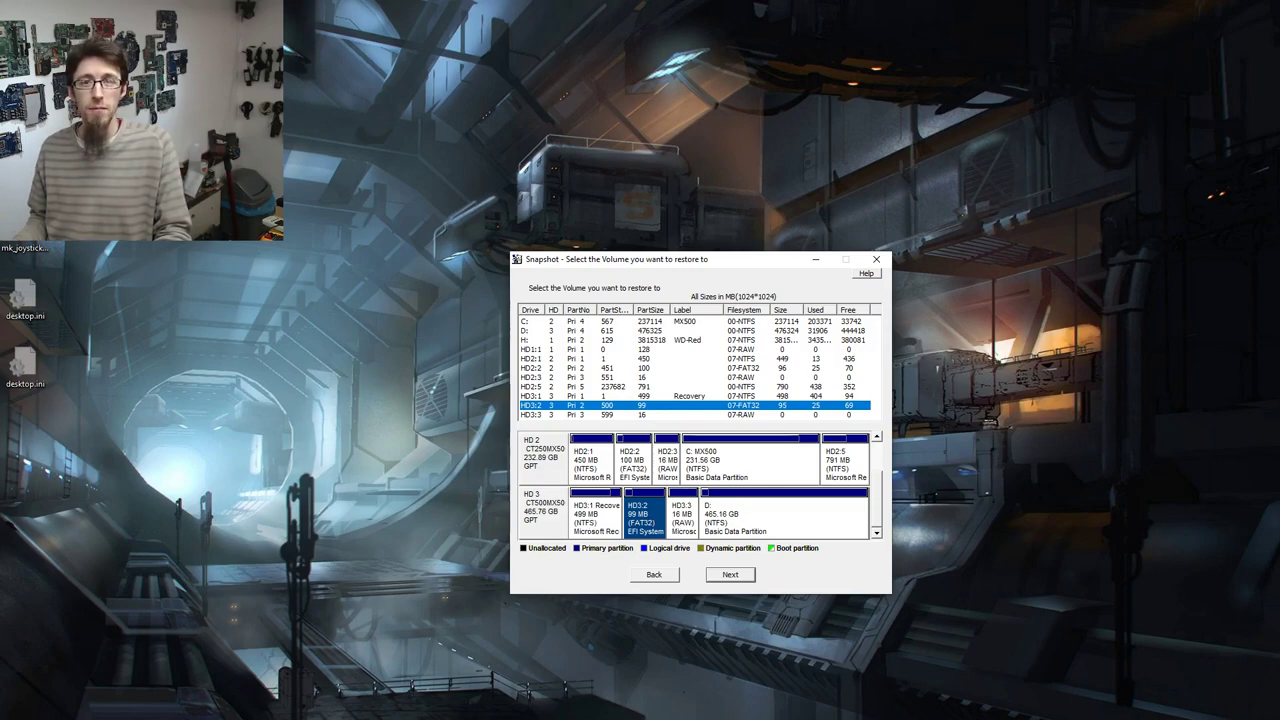
pyautogui.rightClick(192, 258)
pyautogui.press('Escape')
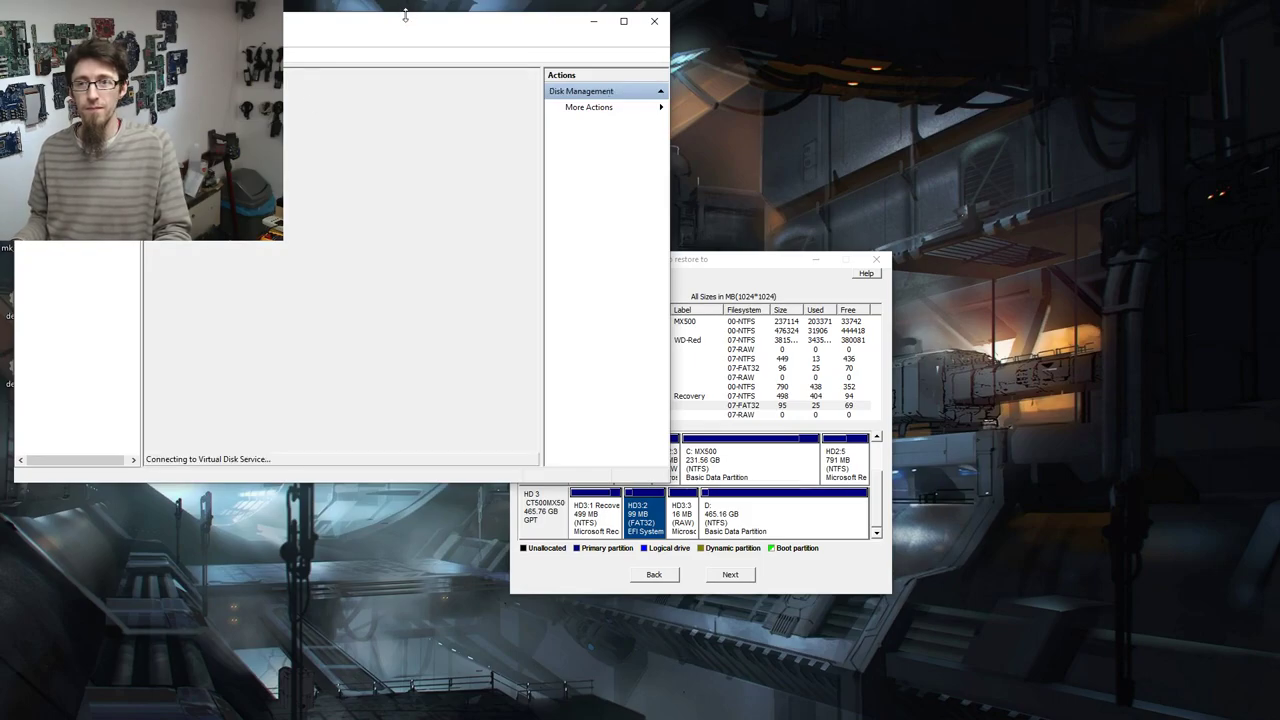
pyautogui.moveTo(405, 29); pyautogui.dragTo(784, 256)
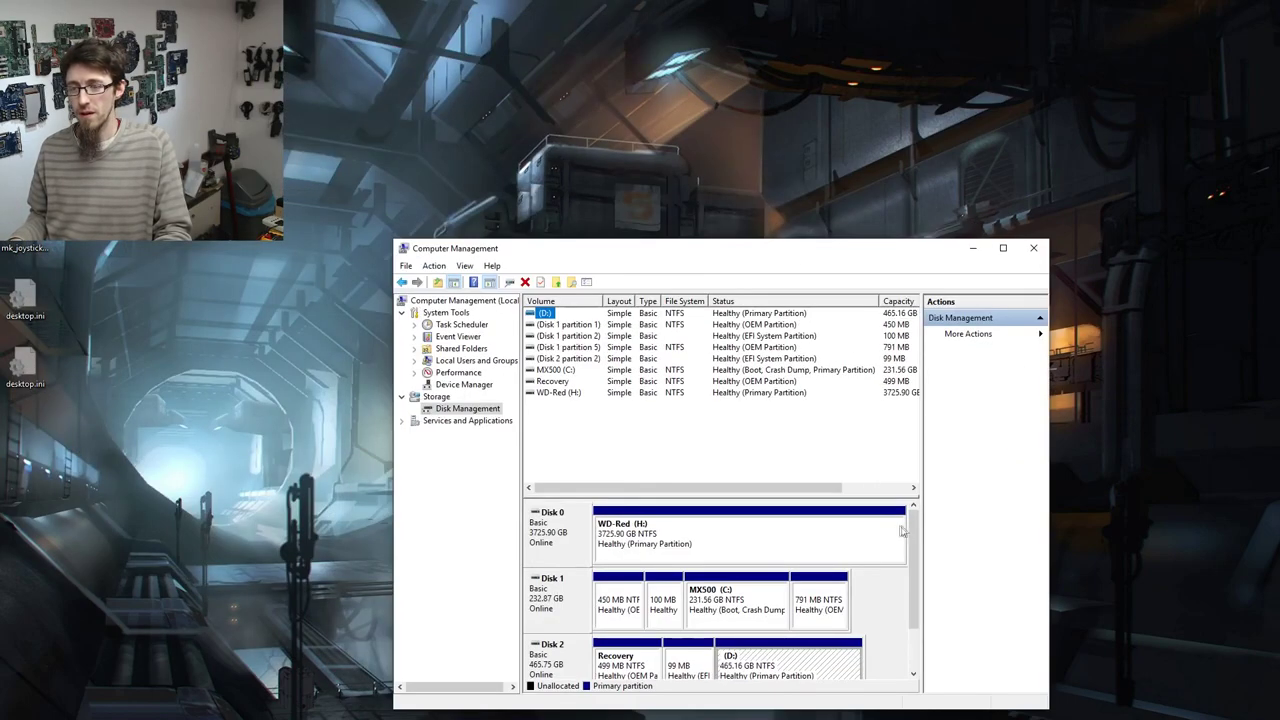
pyautogui.scroll(-2, 915, 535)
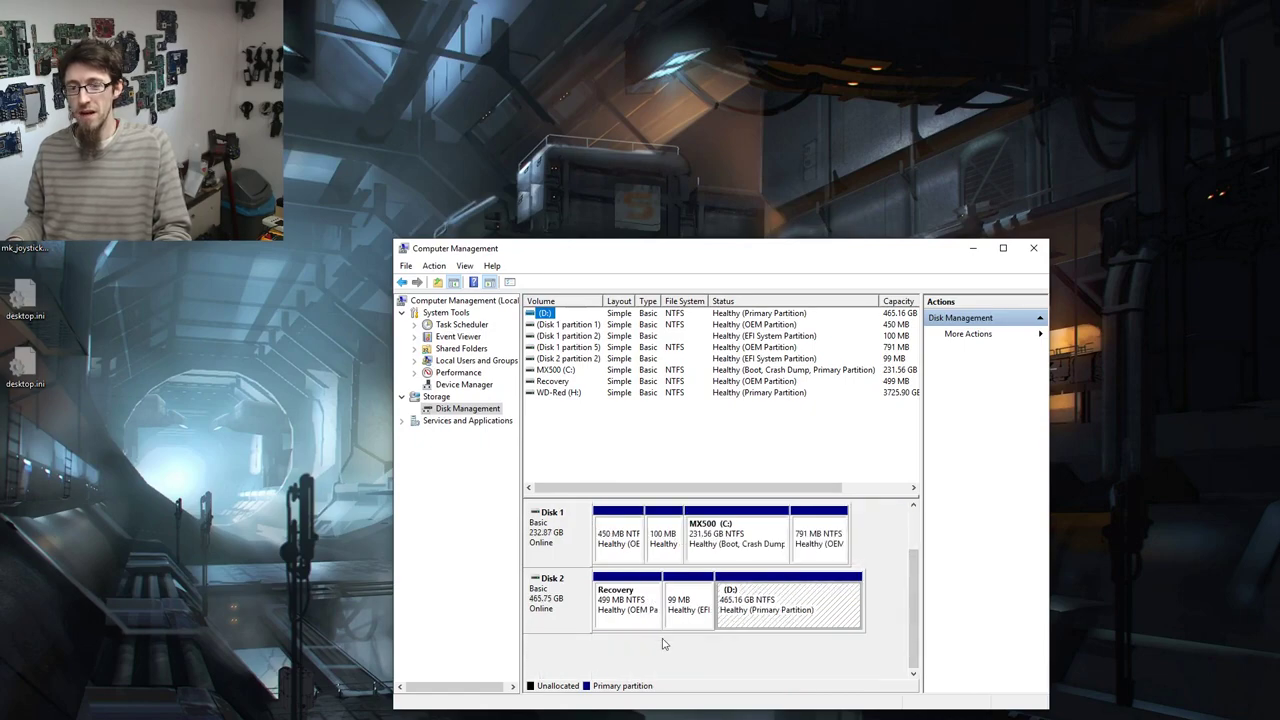
pyautogui.click(633, 627)
pyautogui.click(695, 610)
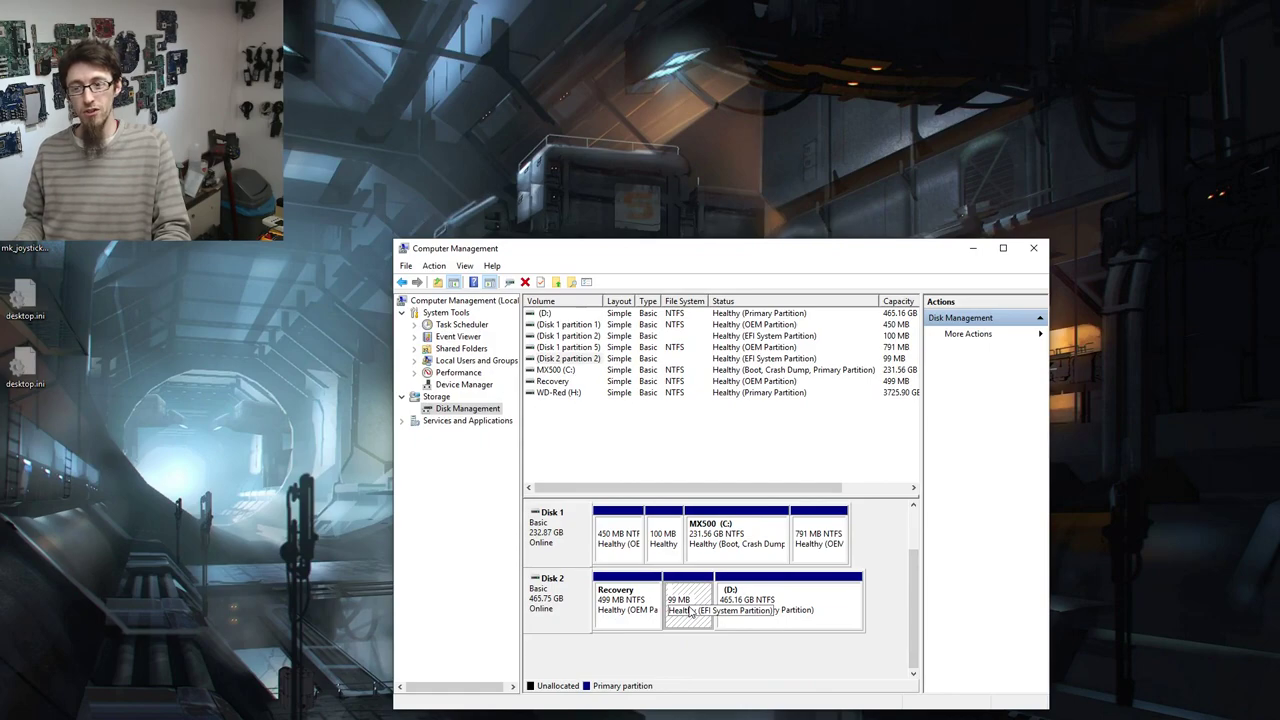
pyautogui.click(843, 600)
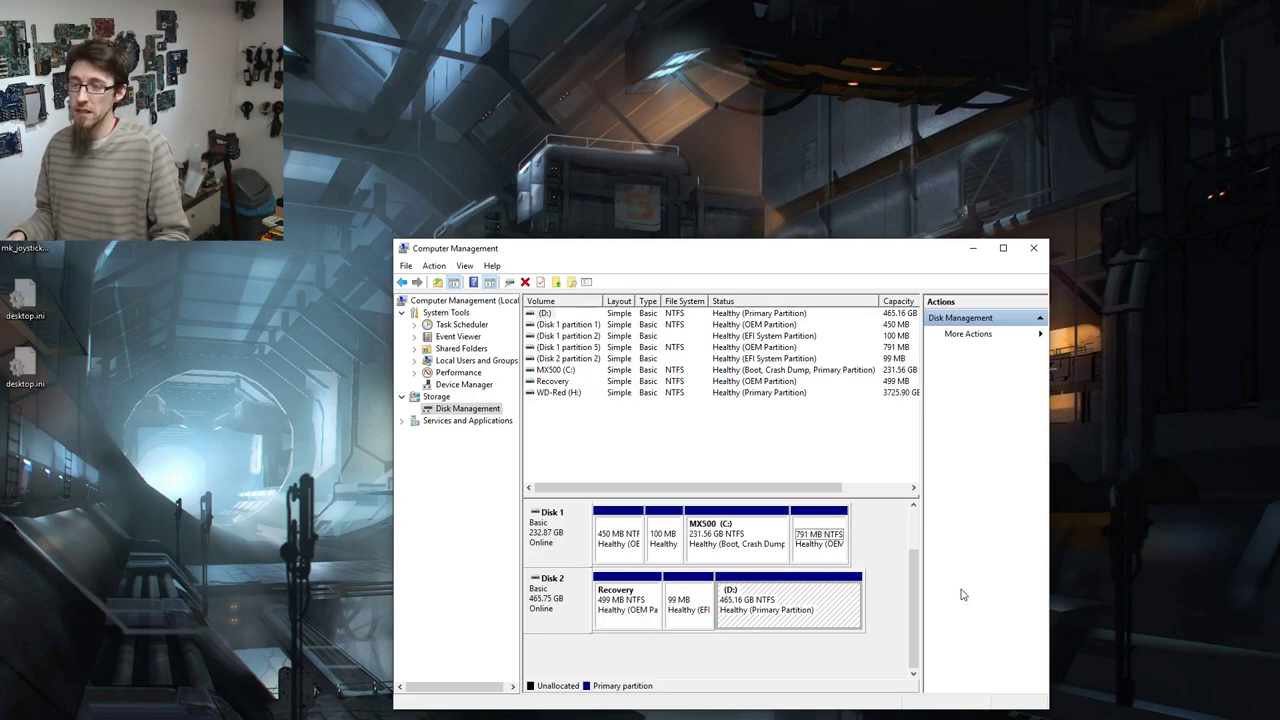
pyautogui.click(742, 643)
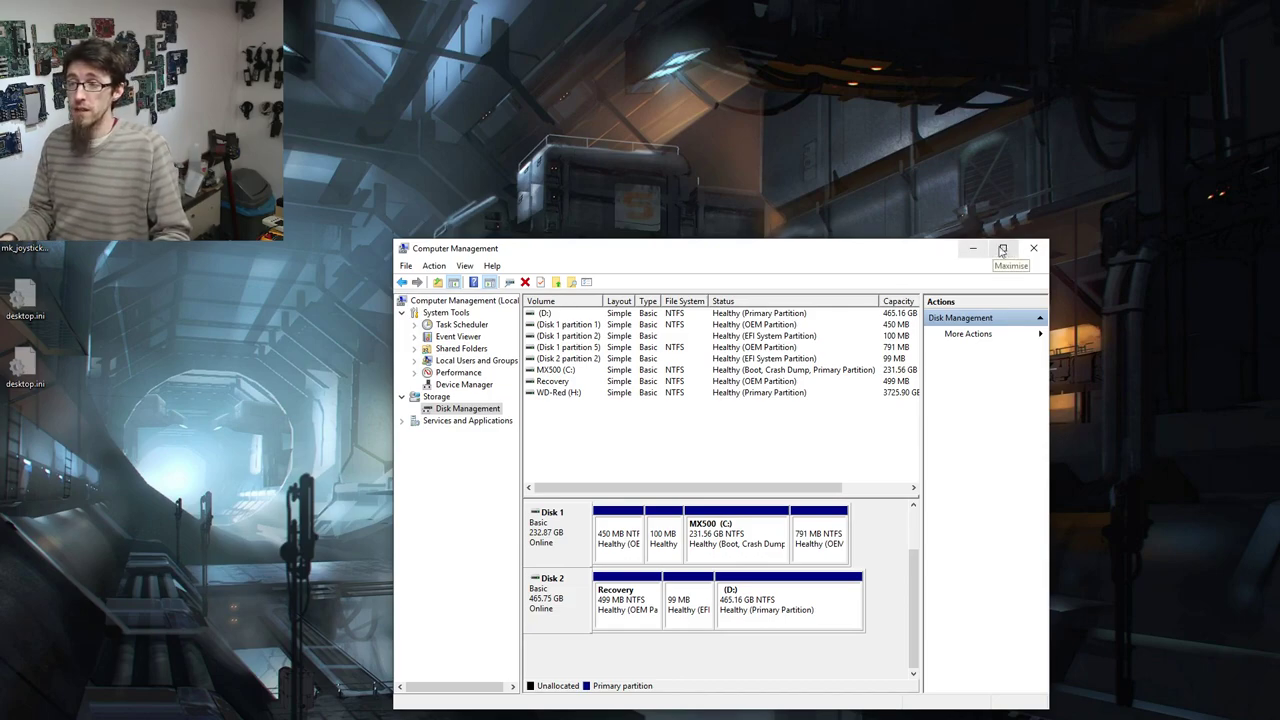
pyautogui.click(1033, 248)
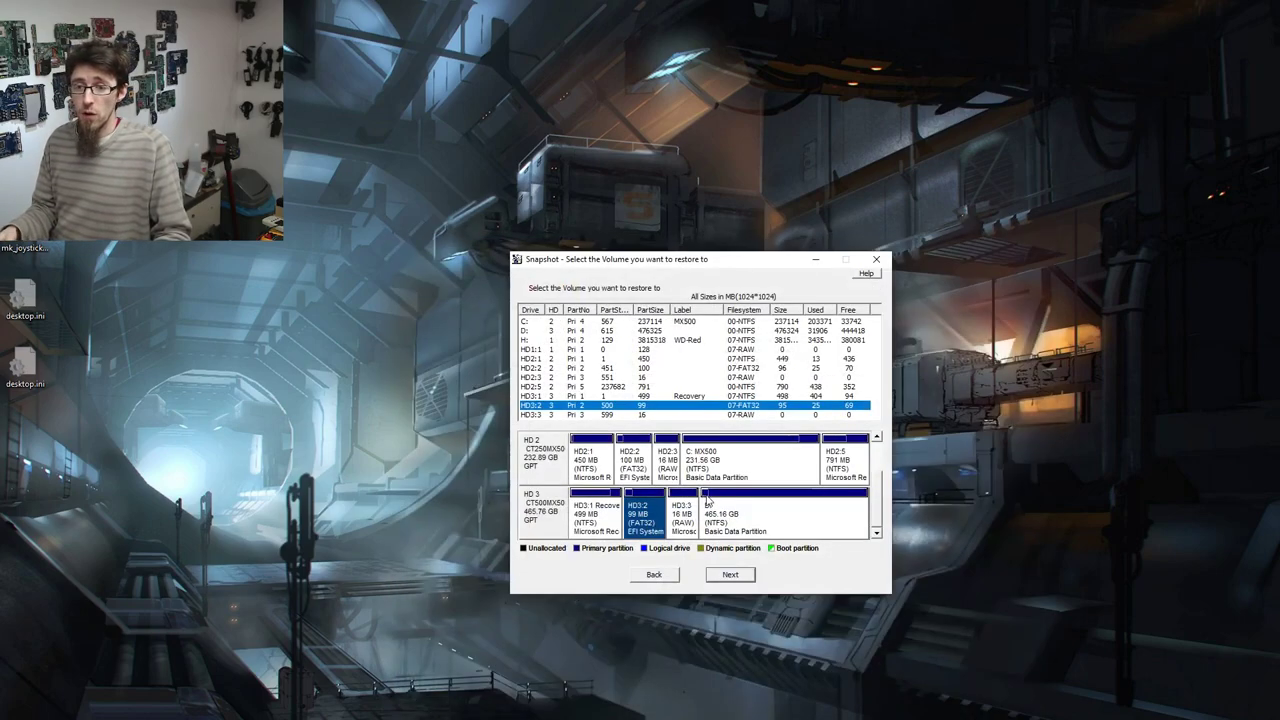
# Step: Restore the E.sna image onto volume D:, overwriting its data and extending the filesystem to match the partition size, and exit Snapshot
pyautogui.click(755, 528)
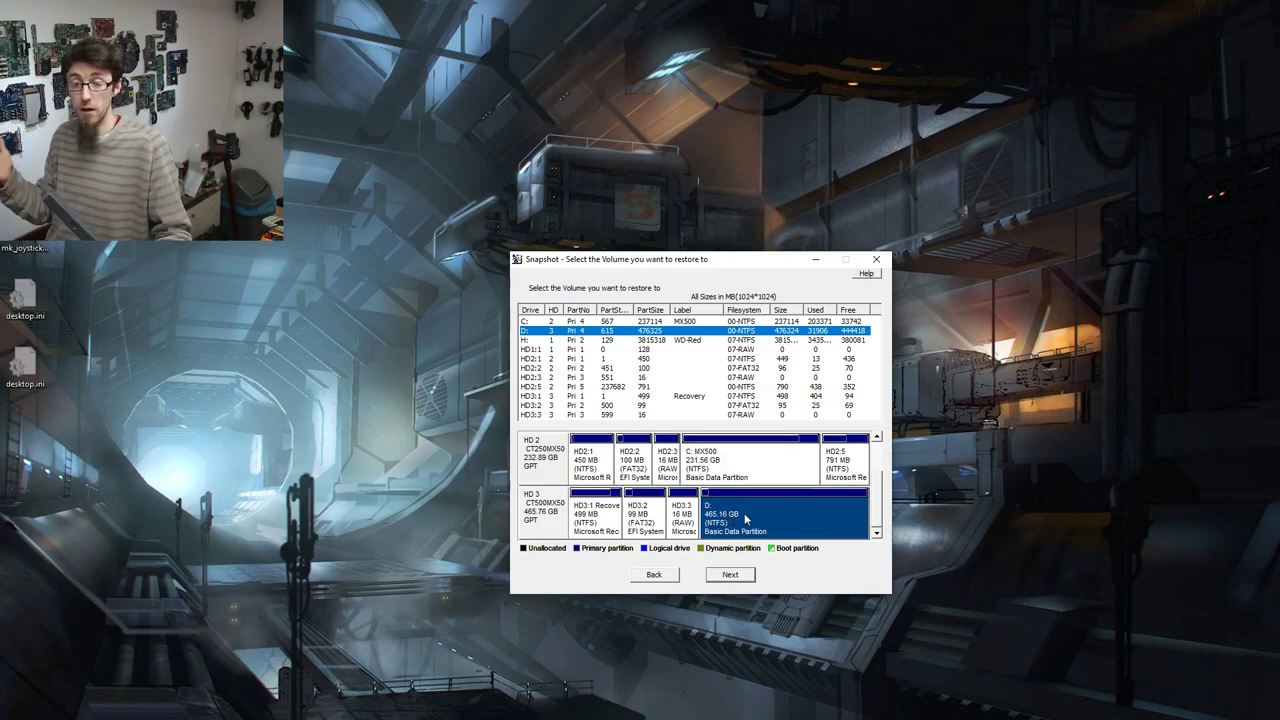
pyautogui.click(730, 574)
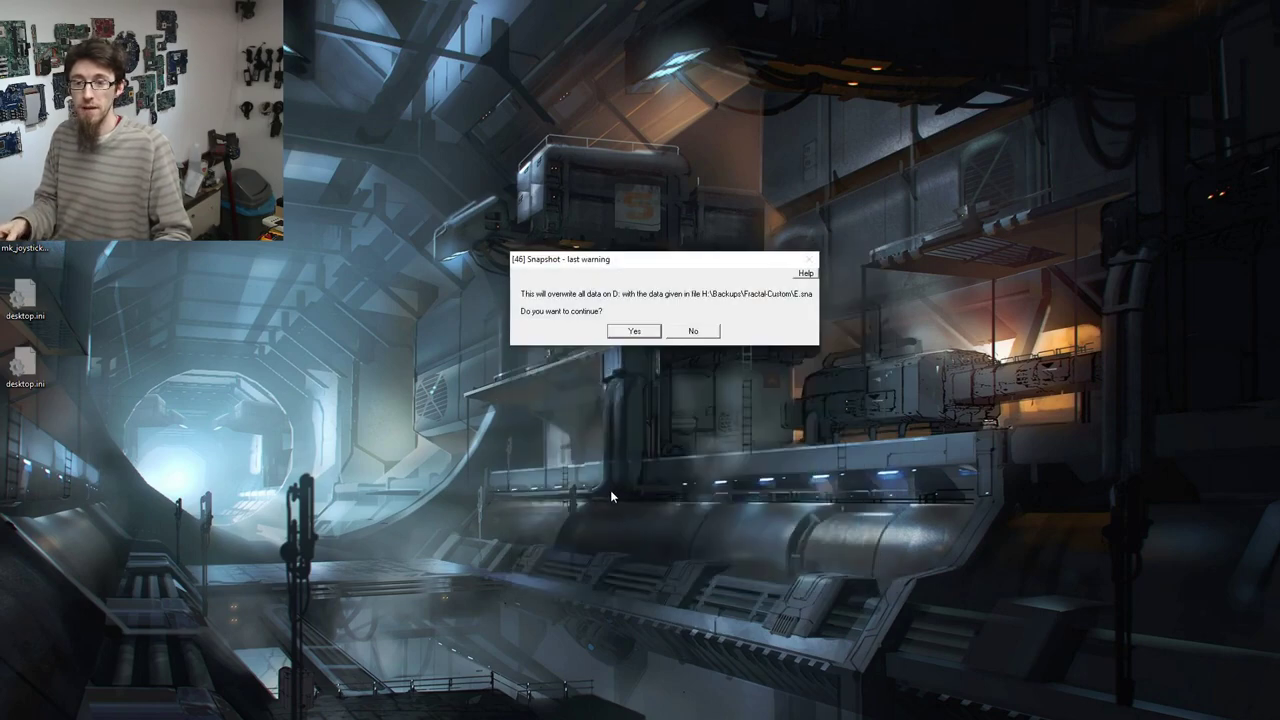
pyautogui.click(624, 332)
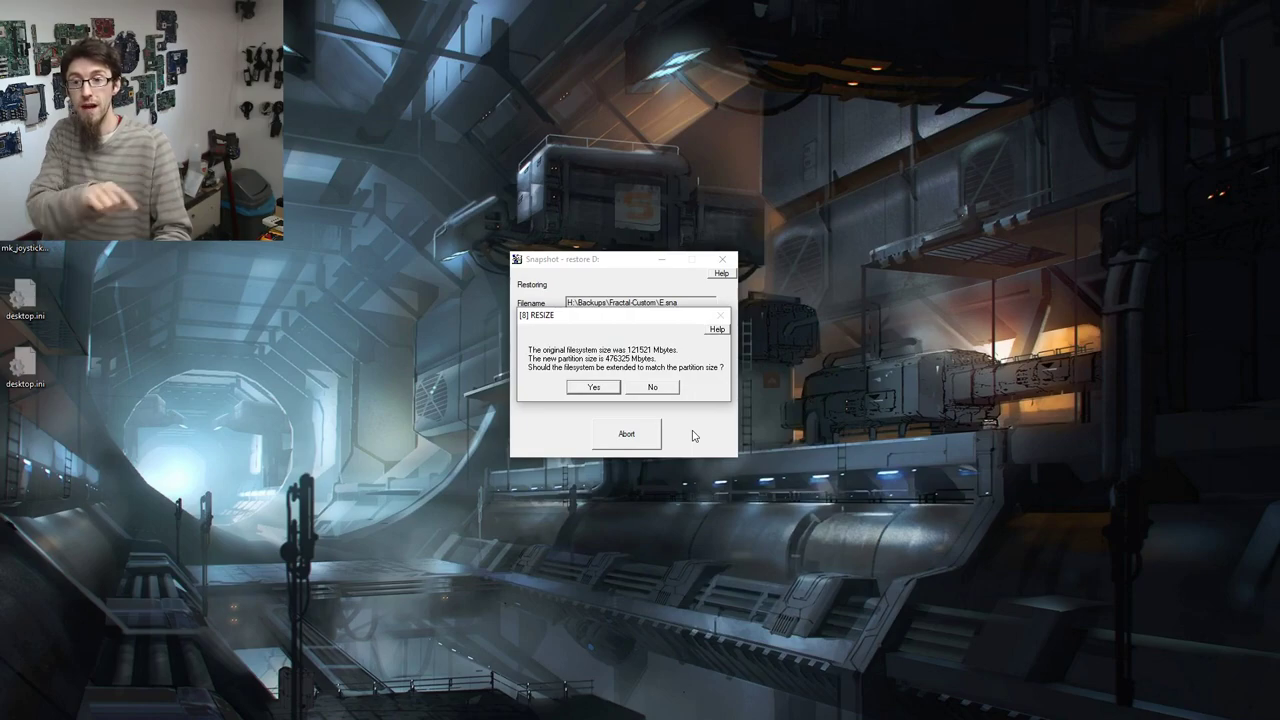
pyautogui.click(607, 387)
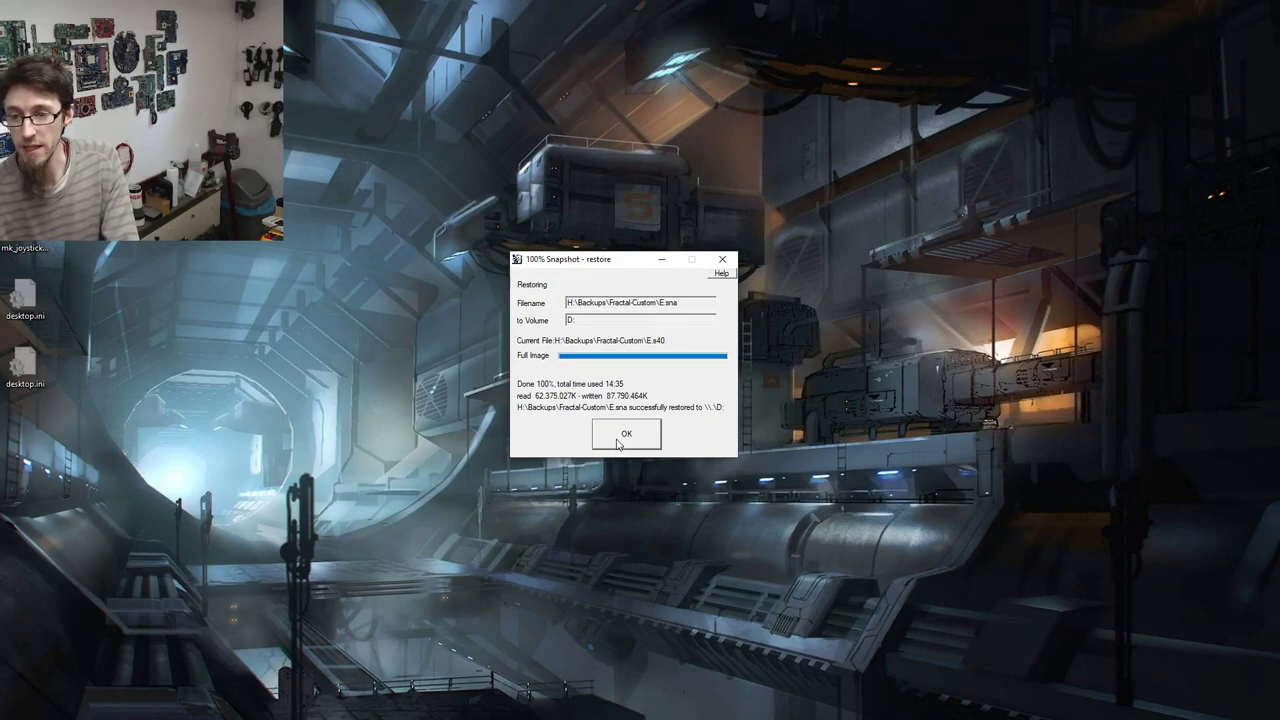
pyautogui.click(619, 443)
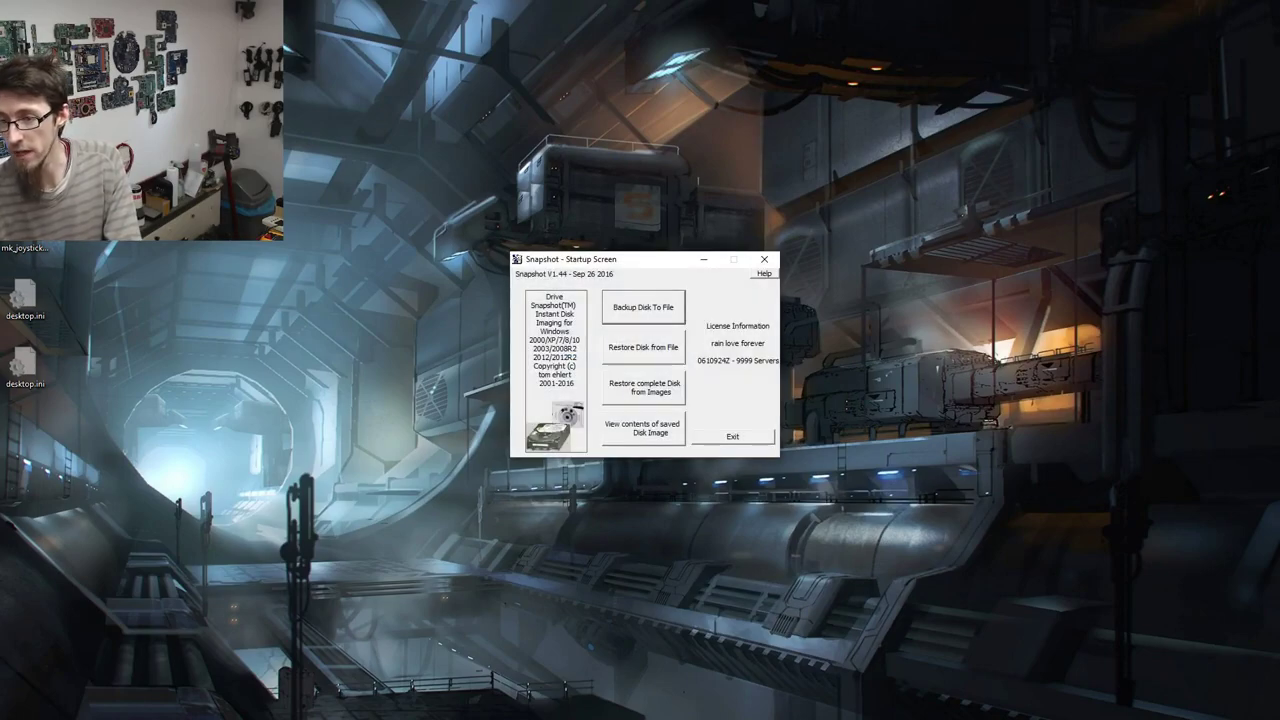
pyautogui.click(766, 444)
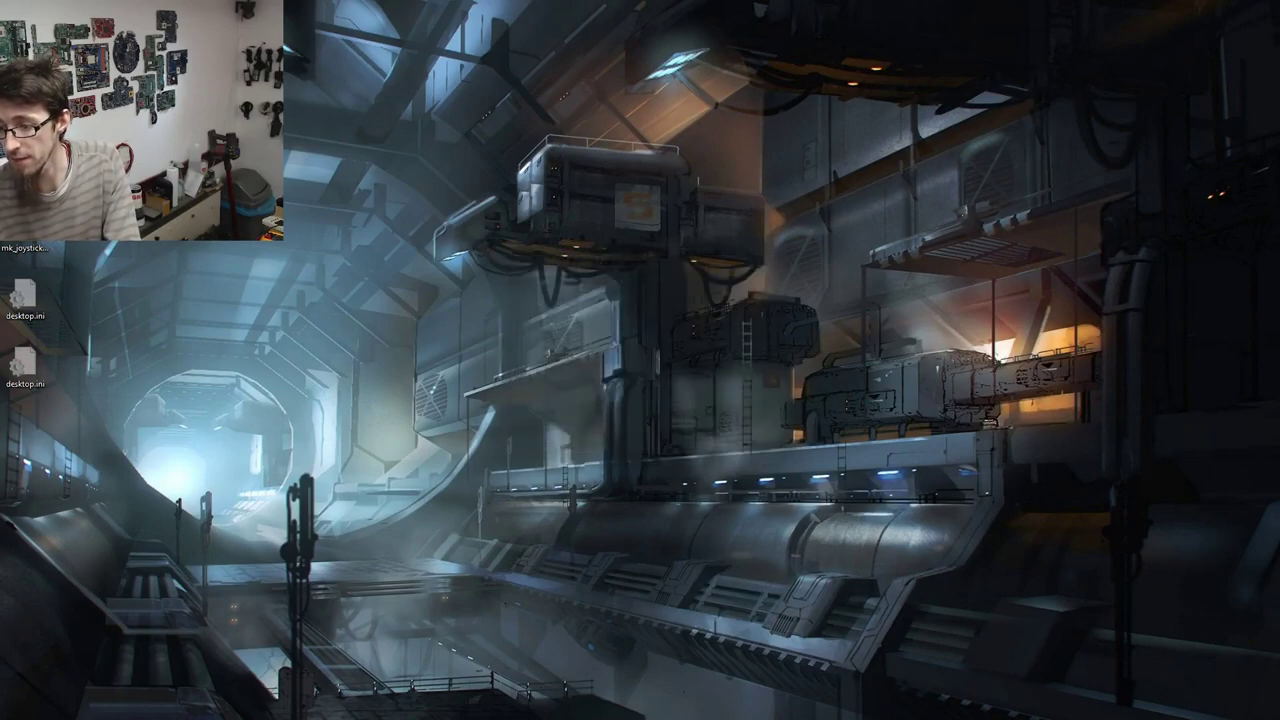